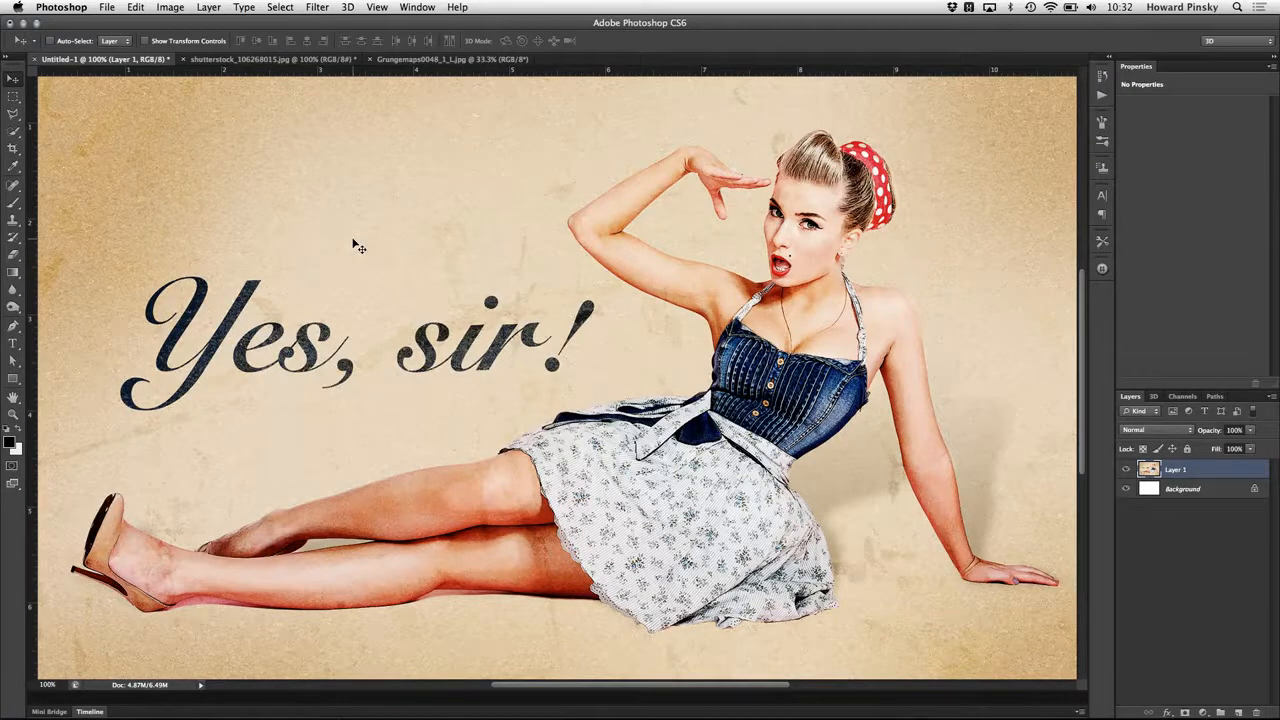
Switch to the shutterstock_106268015.jpg document and activate the Quick Selection tool.
left_click(275, 59)
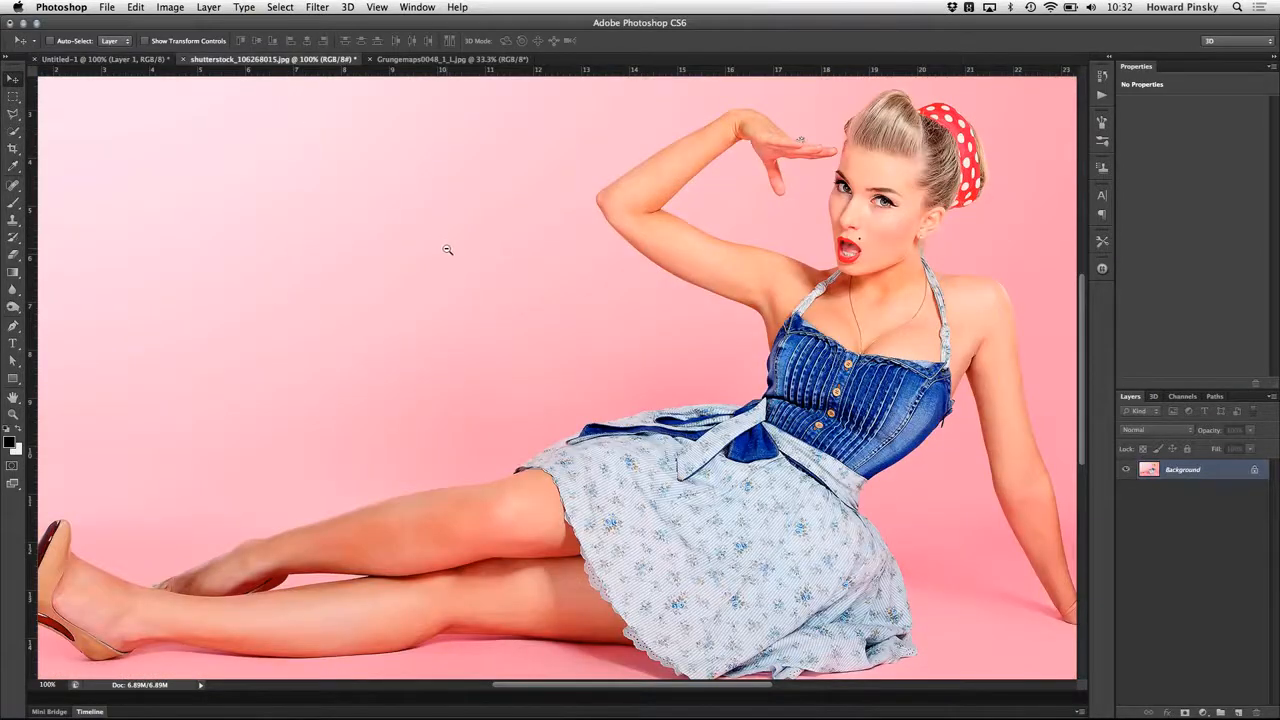
key("super+minus")
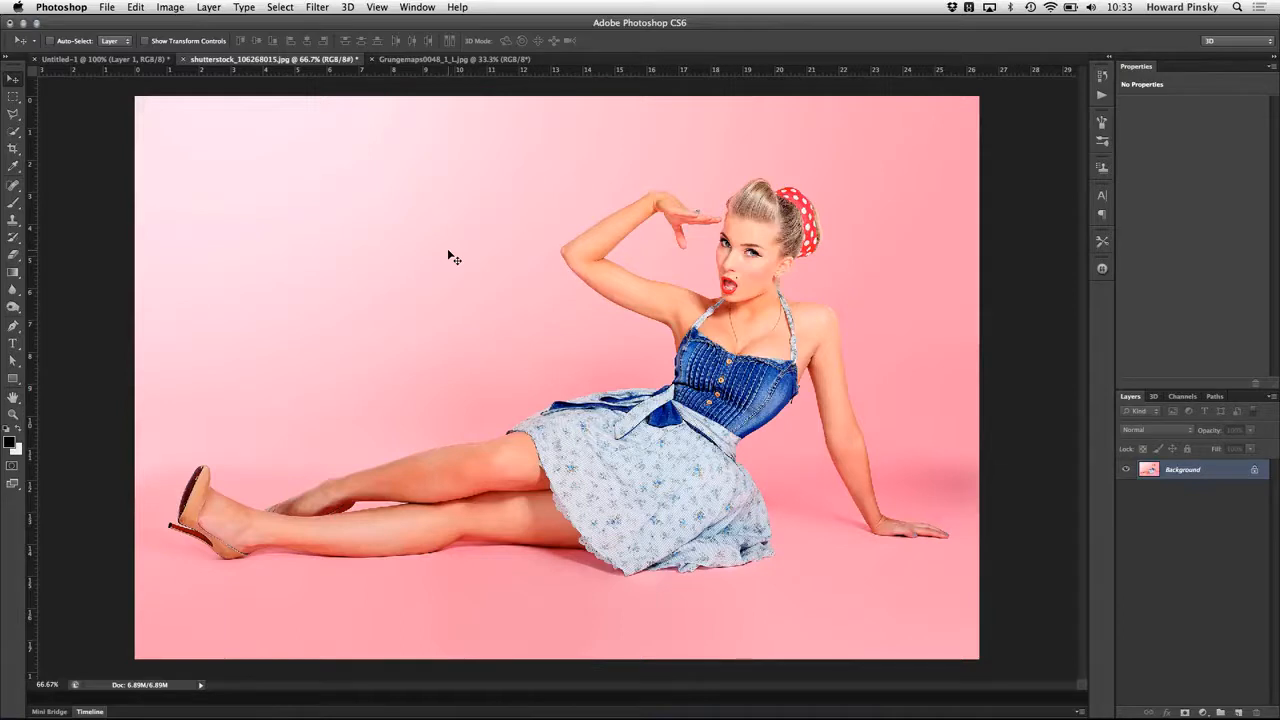
left_click(13, 131)
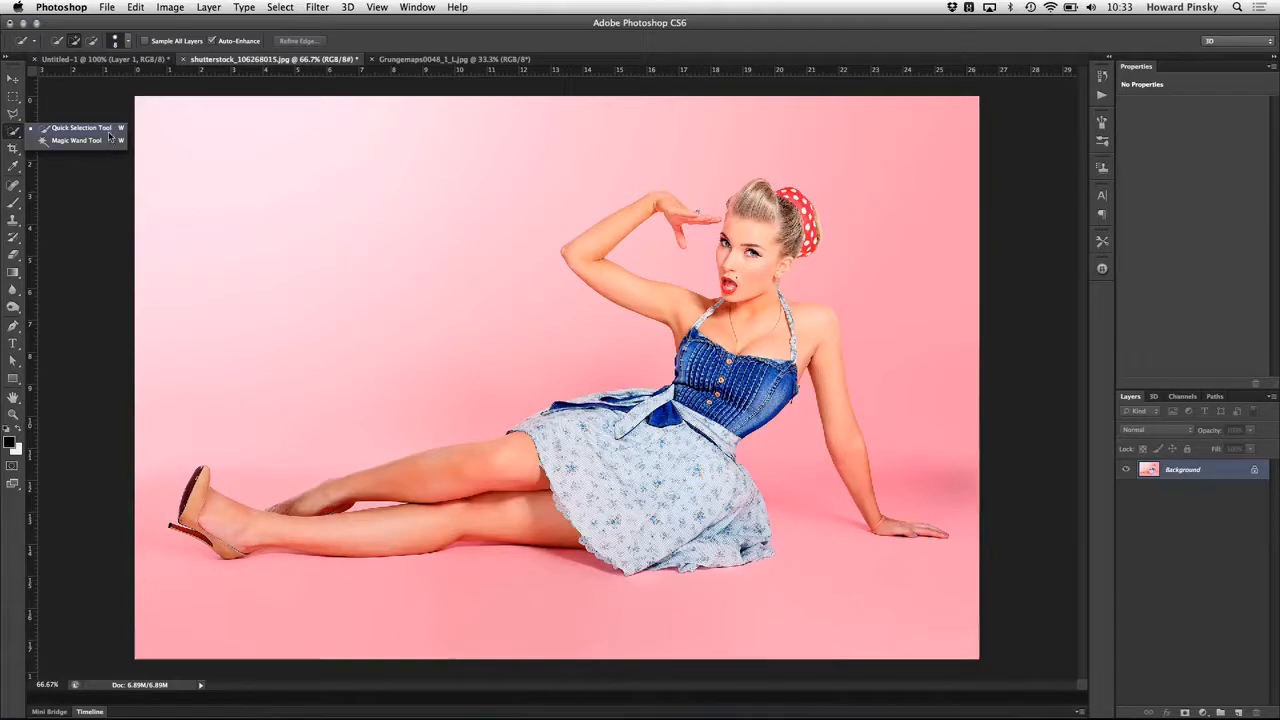
left_click(88, 129)
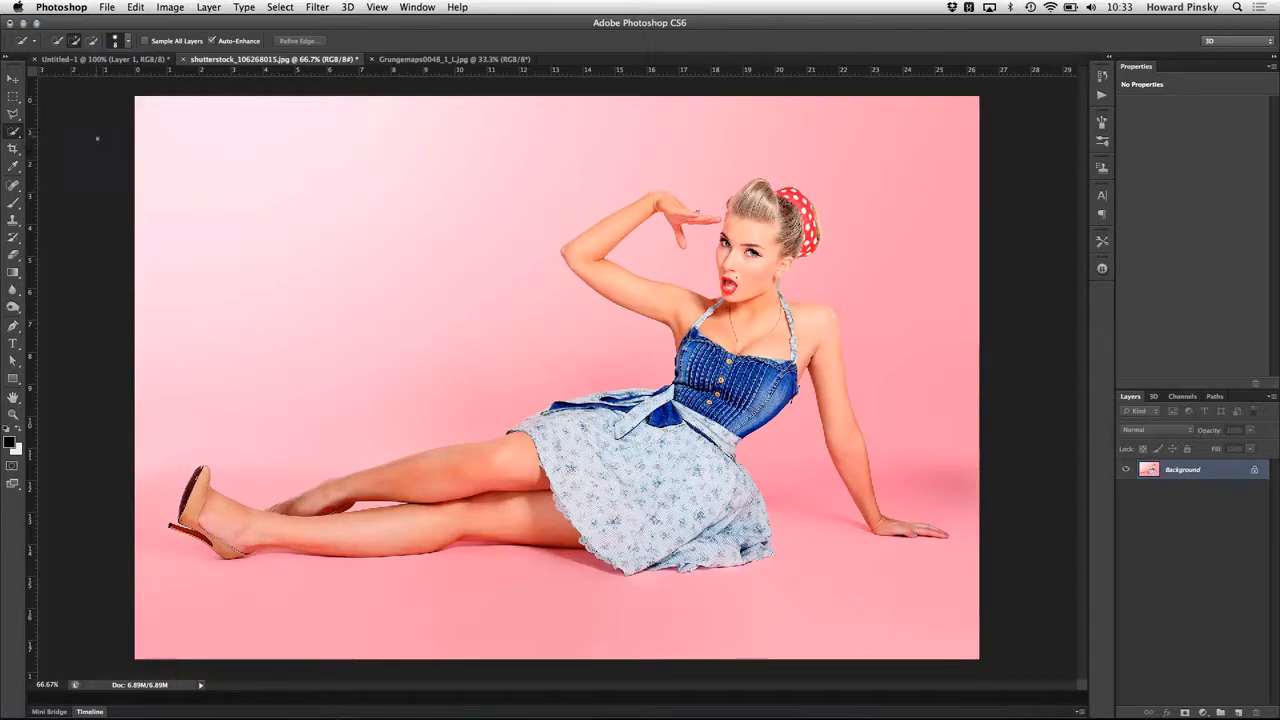
Enlarge the Quick Selection brush and select the woman's torso, face and hair.
key("bracketright")
key("bracketright")
key("bracketright")
key("bracketright")
key("bracketright")
key("bracketright")
key("bracketright")
key("bracketright")
key("bracketright")
key("bracketright")
key("bracketleft")
mouse_move(737, 332)
left_mouse_down()
mouse_move(752, 247)
mouse_move(742, 266)
left_mouse_up()
Reduce the brush size and add the woman's raised saluting arm to the selection.
key("bracketleft")
key("bracketleft")
key("bracketleft")
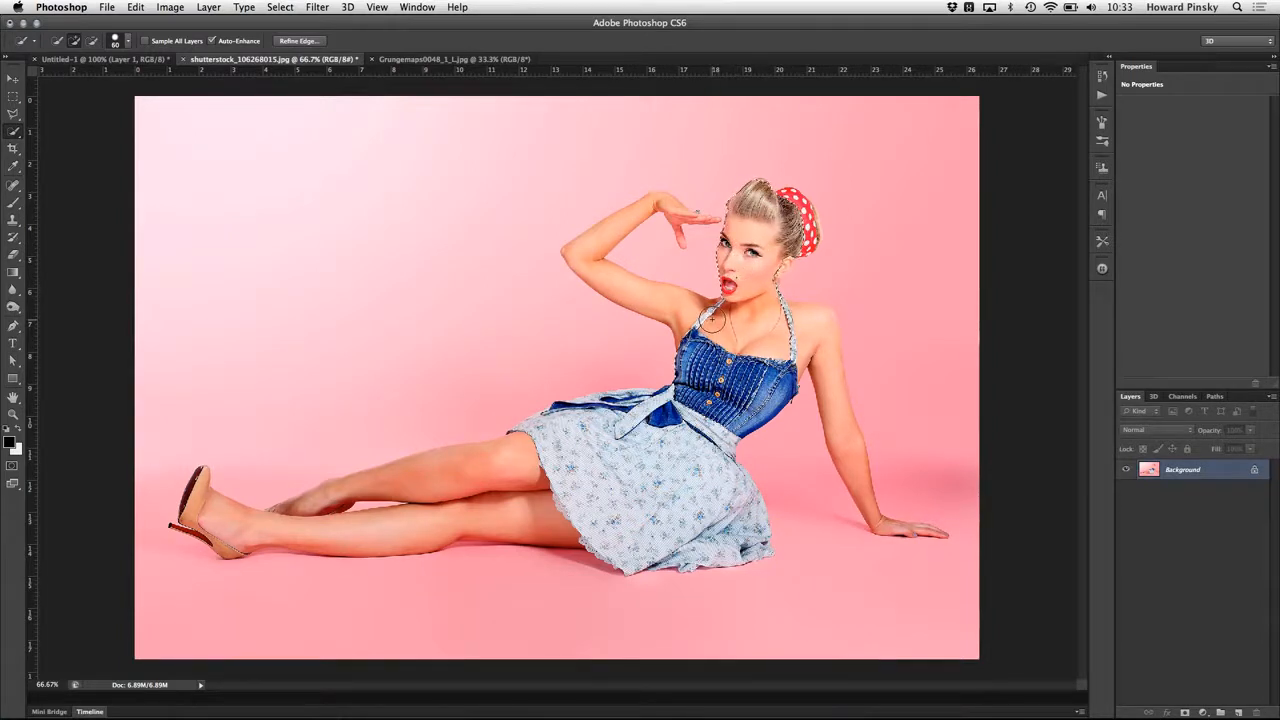
mouse_move(712, 318)
left_mouse_down()
mouse_move(612, 292)
mouse_move(594, 272)
mouse_move(592, 257)
mouse_move(677, 204)
left_mouse_up()
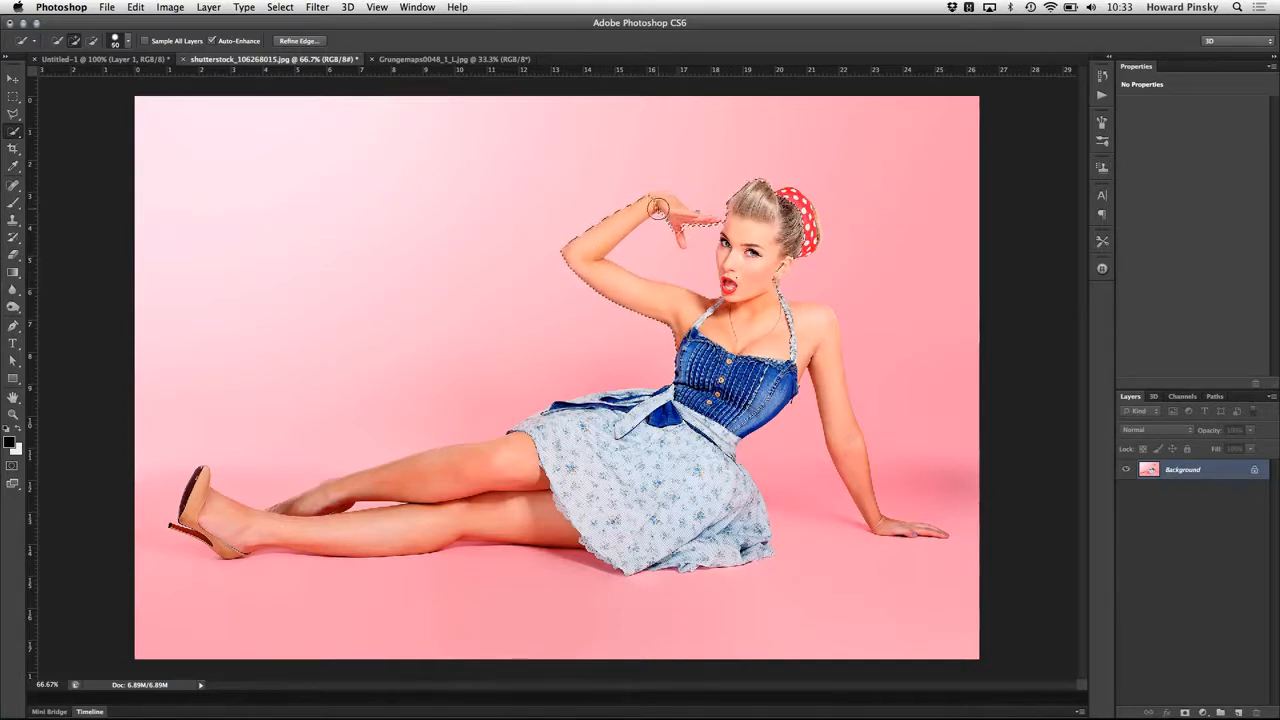
Subtract the pink background between the raised hand and the face from the selection with a size 20 brush.
key("bracketleft")
key("bracketleft")
key("bracketleft")
key("bracketleft")
key("bracketleft")
key("bracketleft")
key("bracketleft")
key("alt")
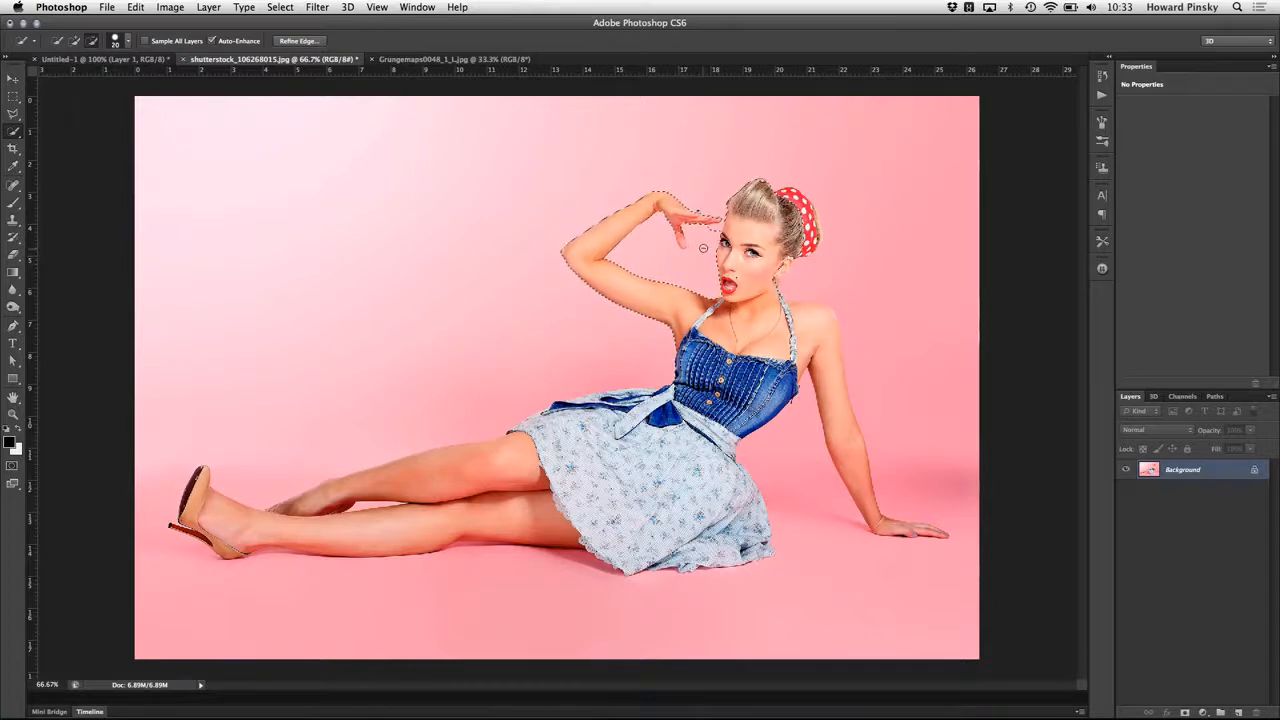
left_click_drag(703, 248, 712, 235)
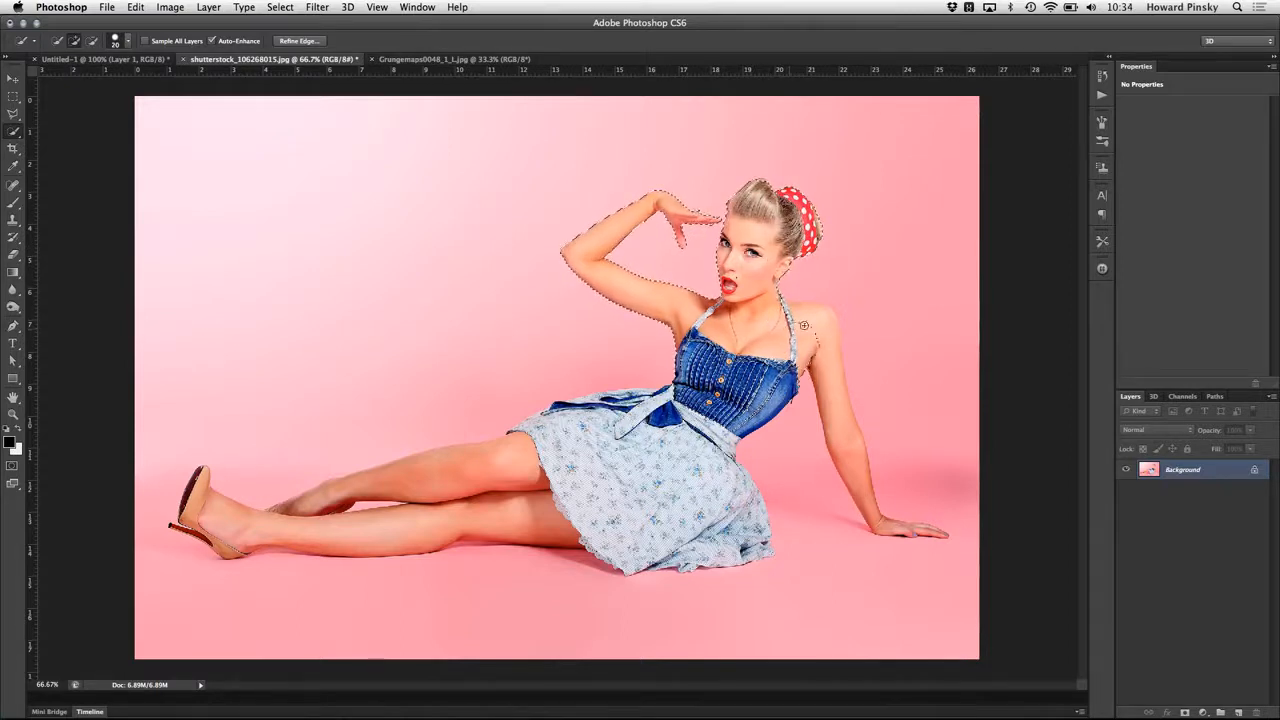
Add the supporting arm and hand, the legs and the shoe to the selection.
mouse_move(803, 325)
left_mouse_down()
mouse_move(843, 473)
mouse_move(874, 525)
mouse_move(930, 530)
left_mouse_up()
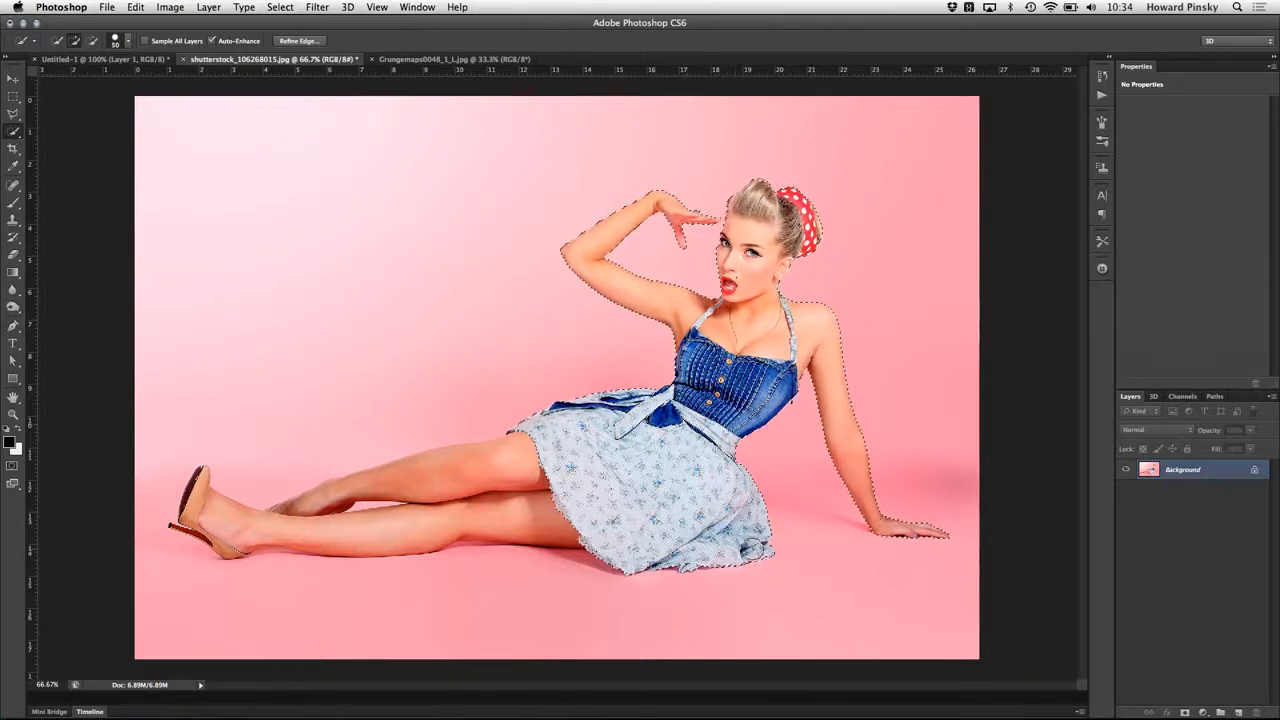
mouse_move(540, 490)
left_mouse_down()
mouse_move(335, 522)
mouse_move(205, 520)
left_mouse_up()
Subtract the gap between the legs and the excess background beneath the lower leg from the selection, using a size 15 brush.
key("bracketleft")
key("bracketleft")
key("bracketleft")
key("bracketleft")
key("bracketleft")
key("bracketleft")
key("bracketleft")
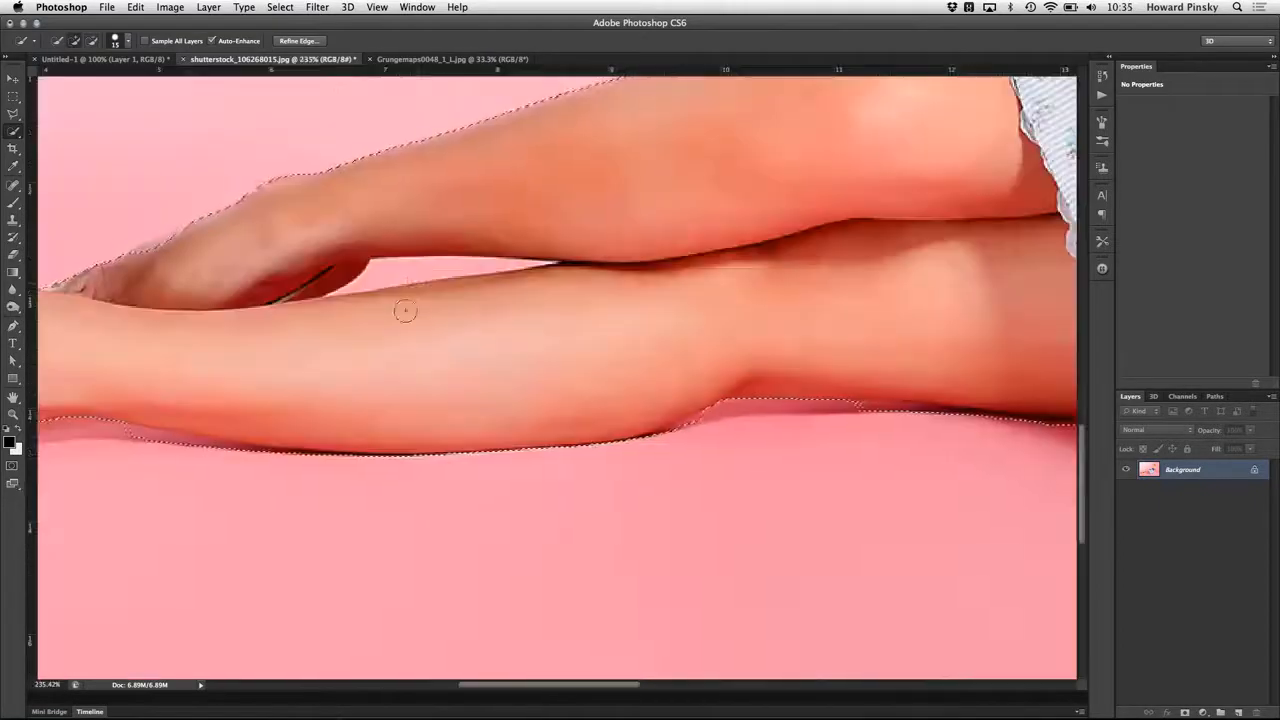
left_click_drag(432, 273, 382, 283)
left_click_drag(150, 449, 217, 470)
left_click_drag(860, 420, 907, 418)
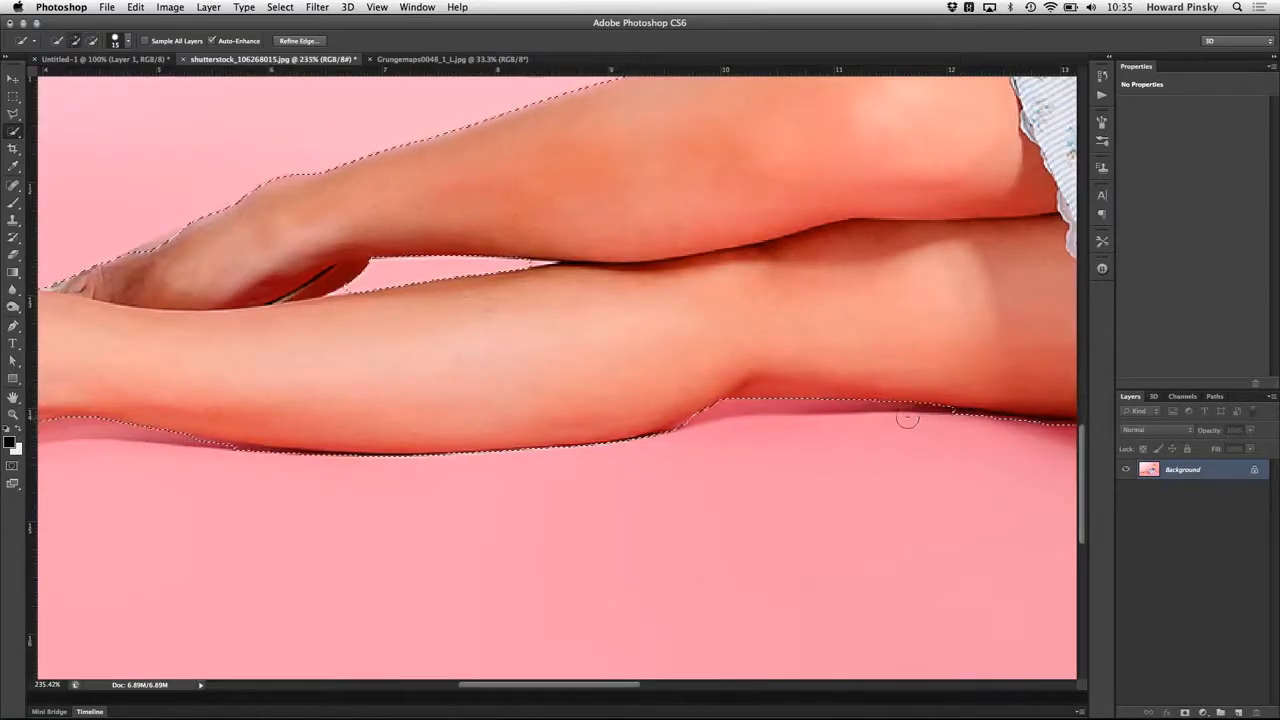
left_click_drag(434, 340, 714, 380)
left_click_drag(449, 294, 632, 334)
right_click(652, 334)
left_click(690, 343)
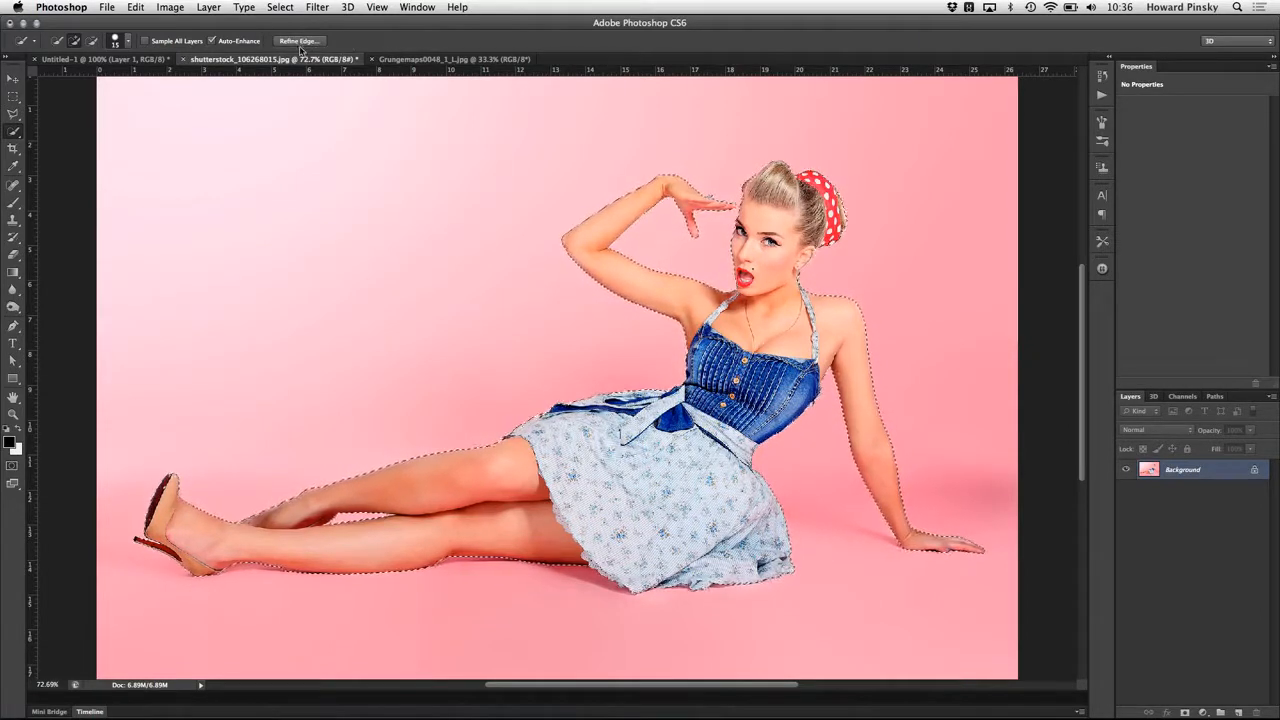
Refine the selection's edge against an On White preview, with Smart Radius enabled and a radius of 4.6 px.
left_click(281, 7)
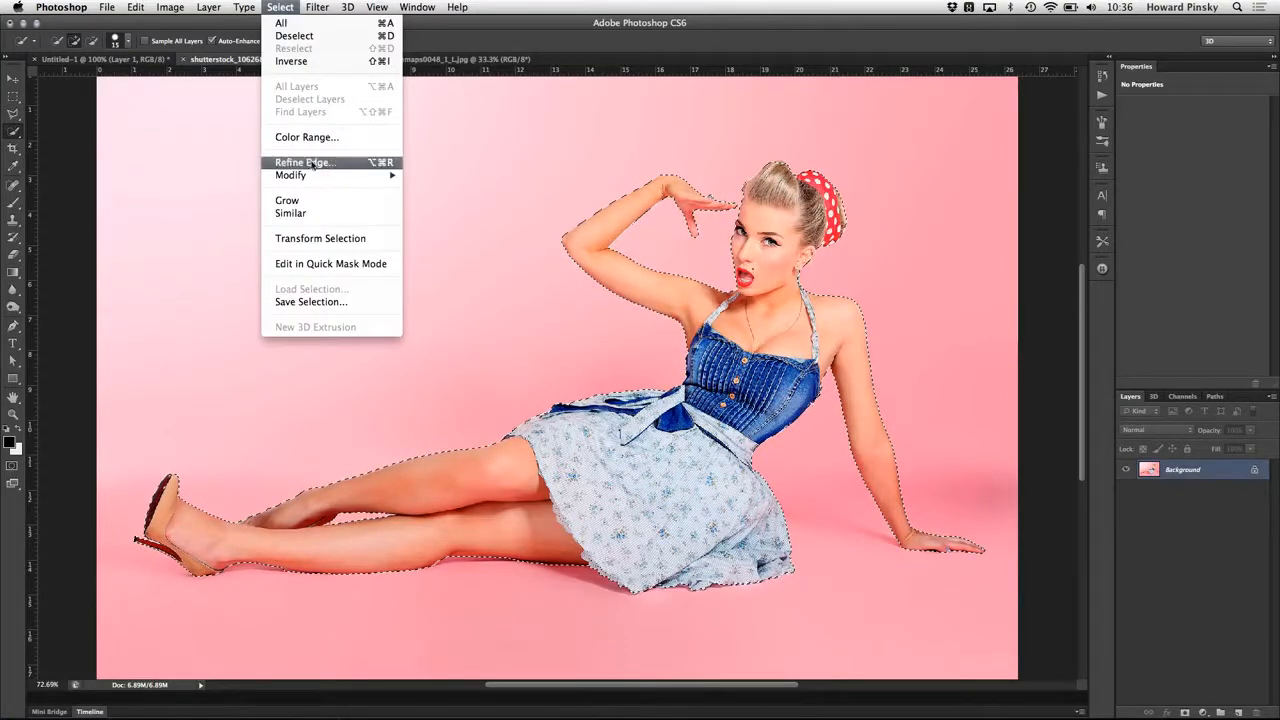
left_click(357, 165)
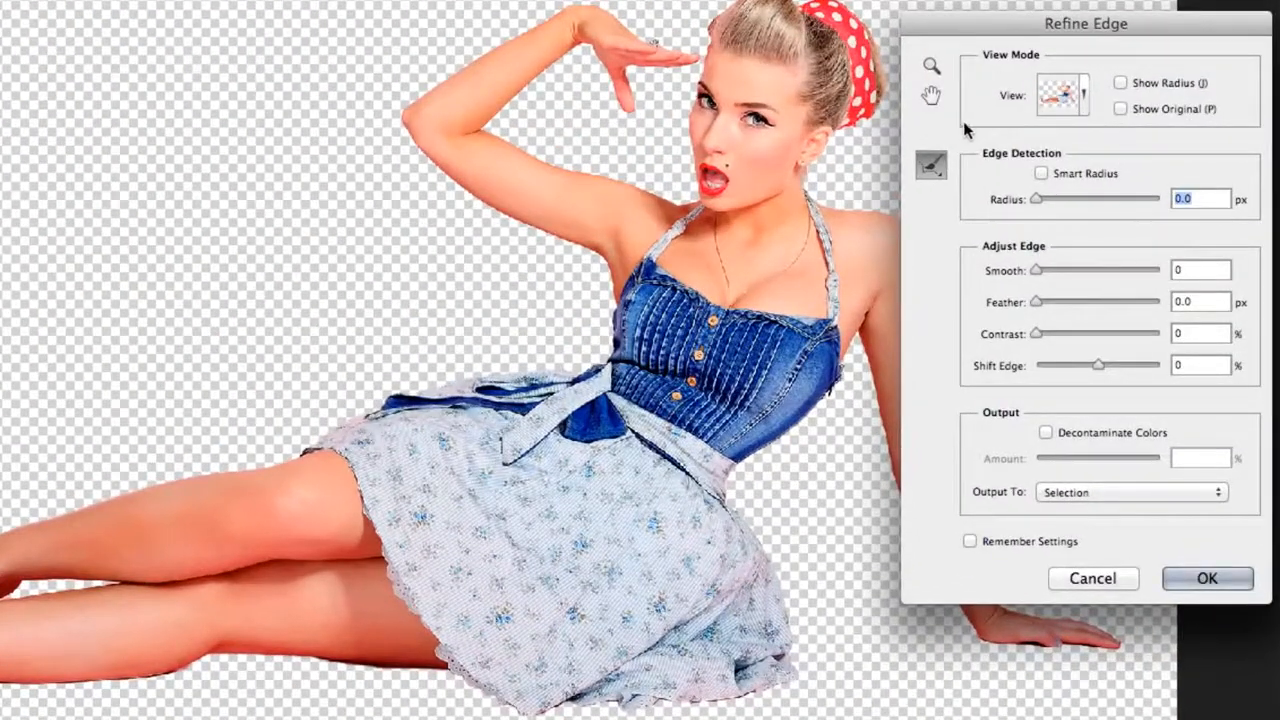
left_click(1080, 100)
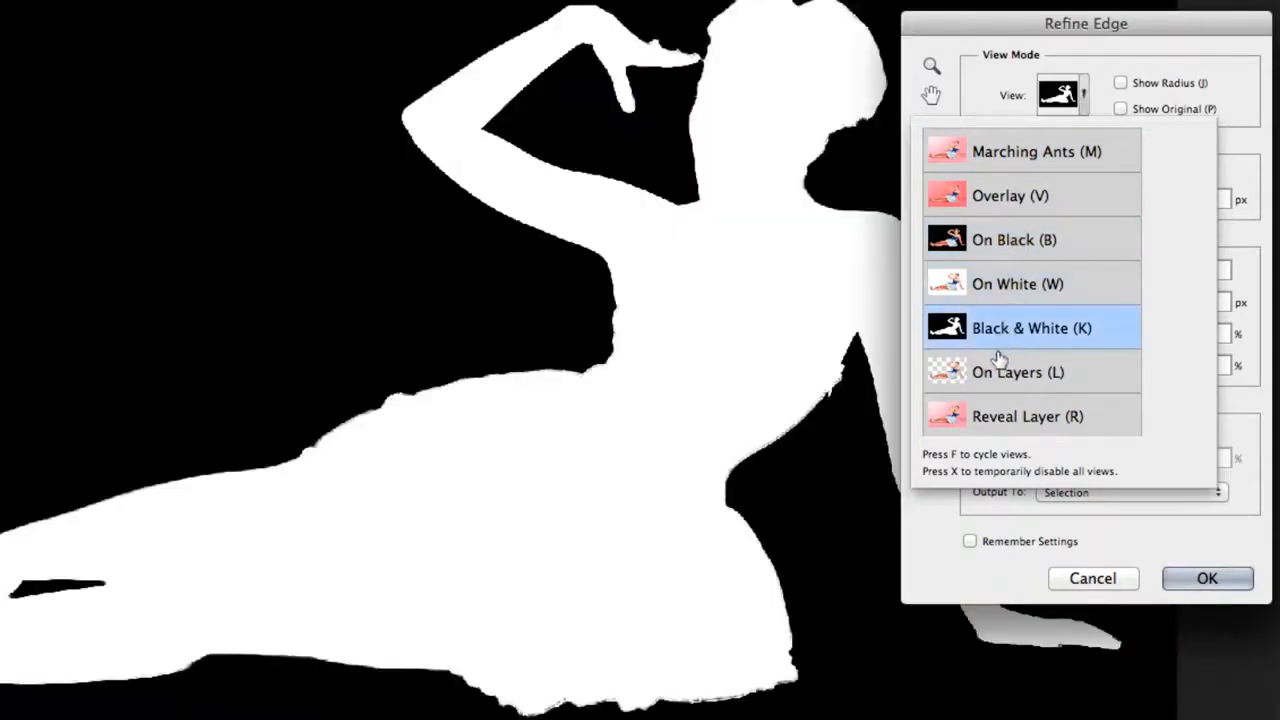
left_click(1021, 287)
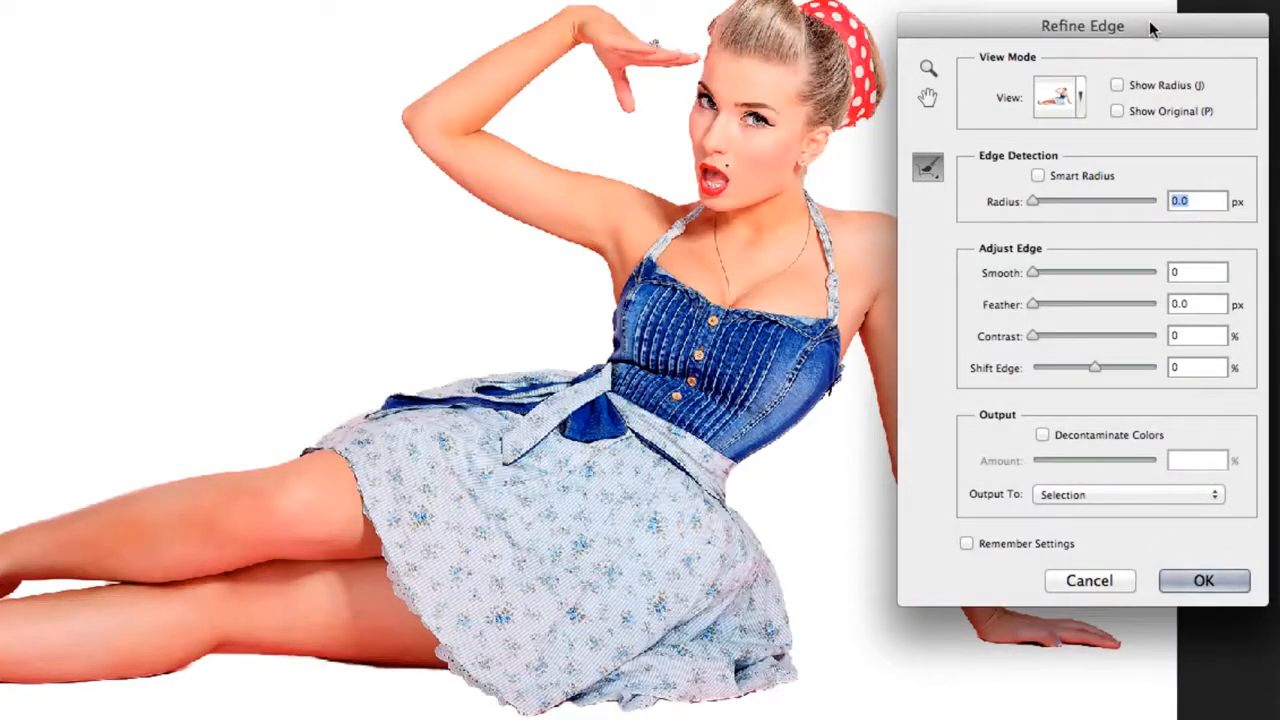
left_click(1038, 176)
left_click_drag(1034, 201, 1066, 208)
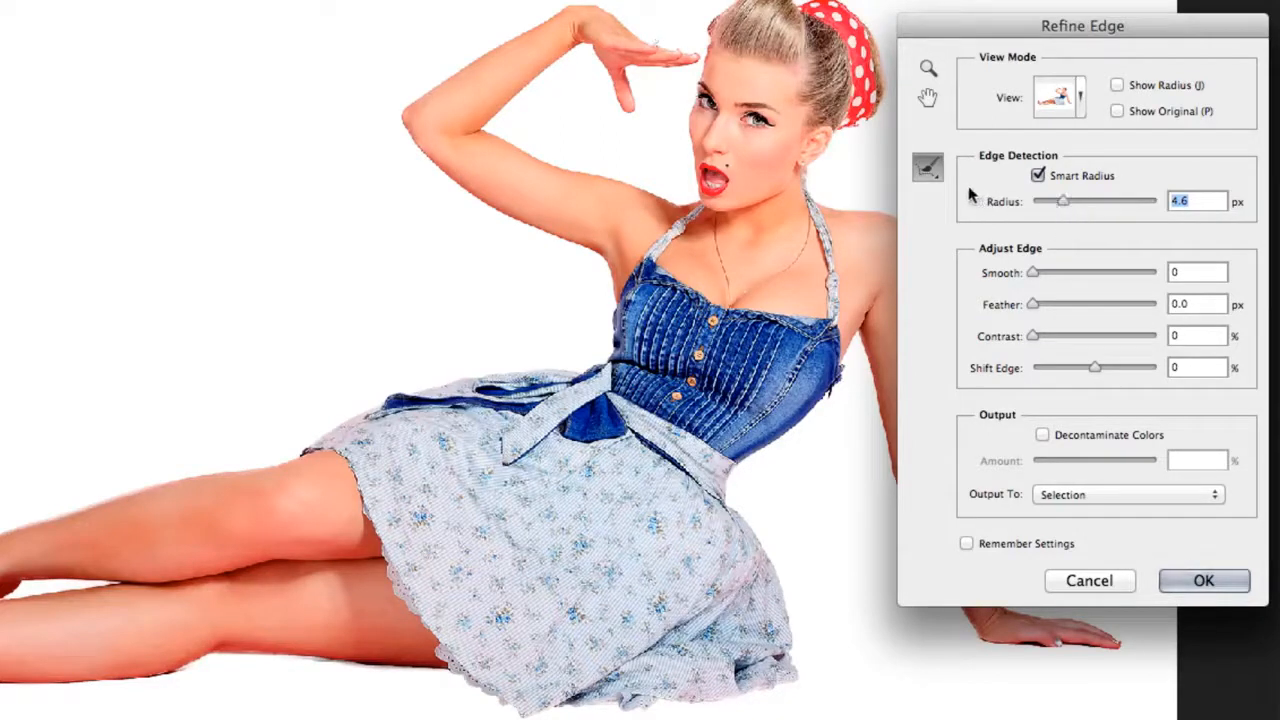
Refine the edge around the headscarf and hair using the Refine Radius Tool.
left_click(928, 170)
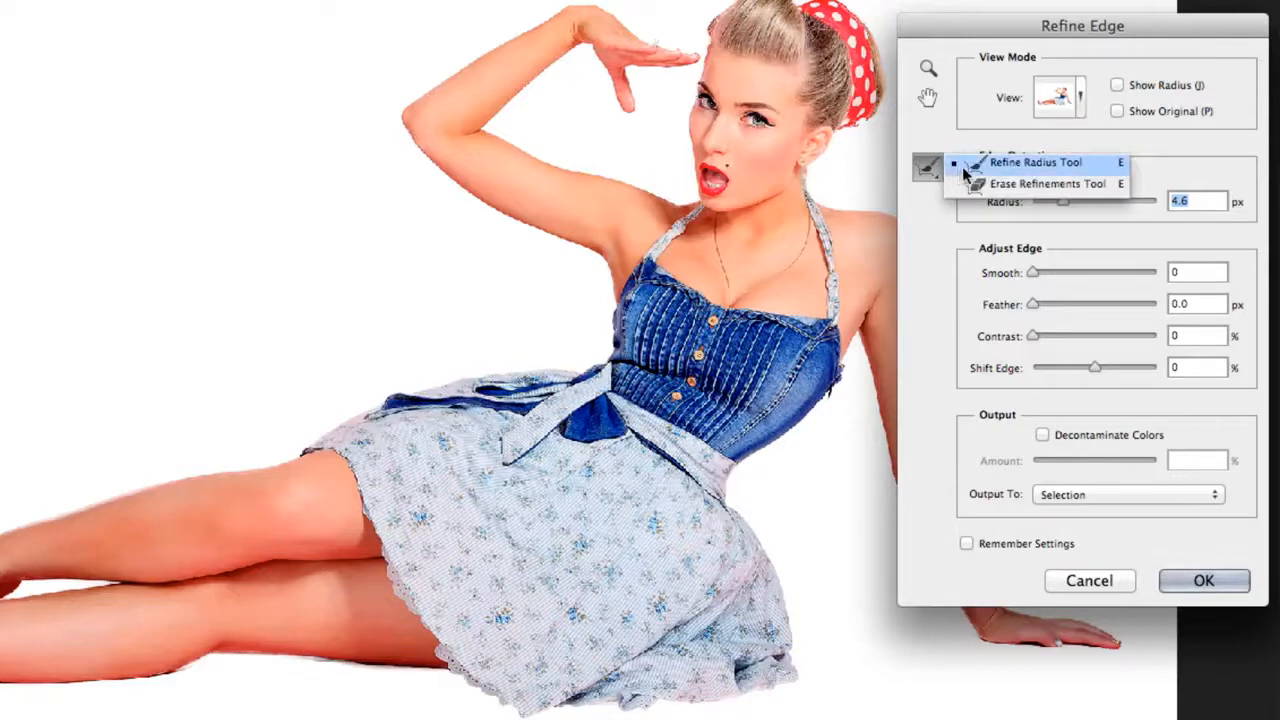
left_click(967, 165)
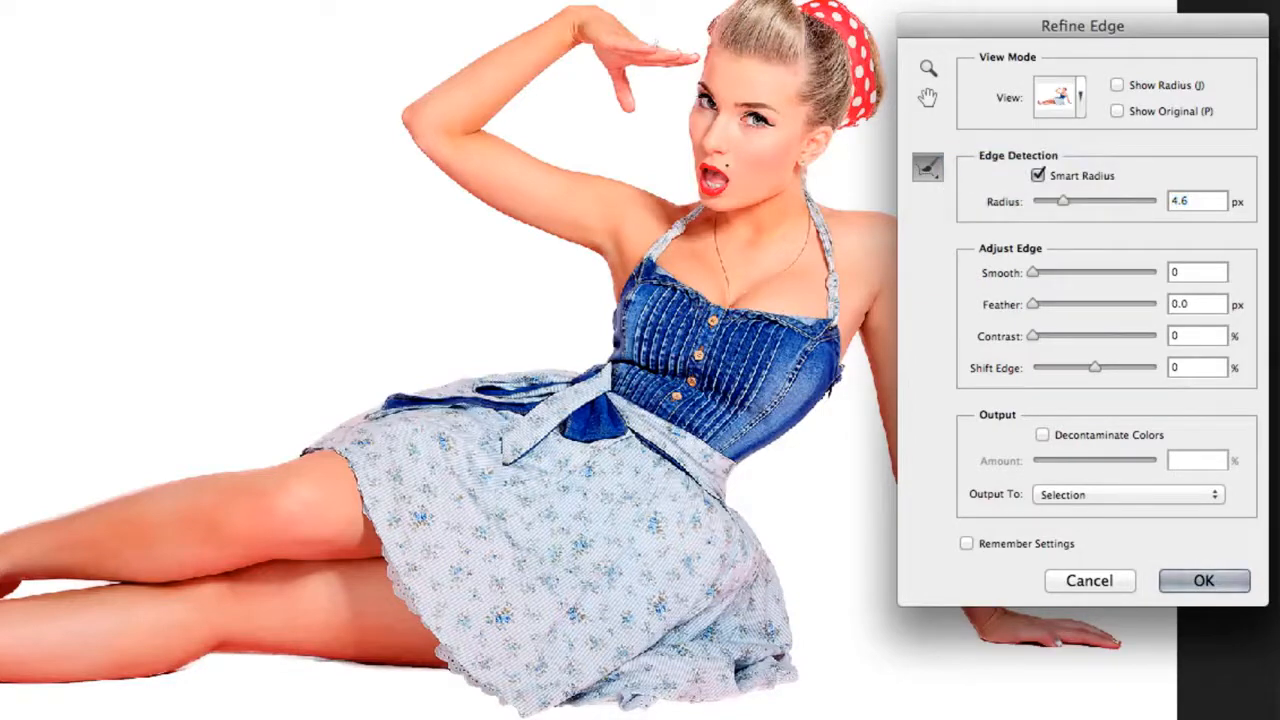
mouse_move(614, 3)
left_mouse_down()
mouse_move(929, 278)
mouse_move(961, 339)
left_mouse_up()
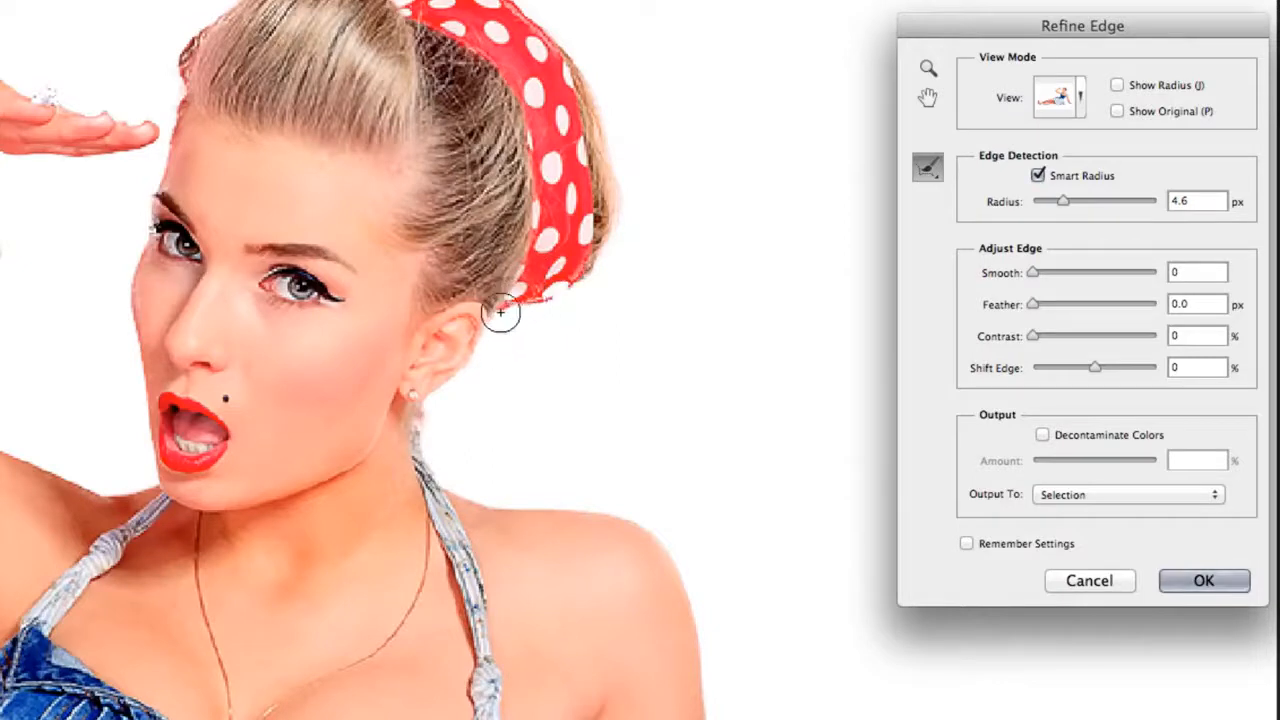
mouse_move(499, 311)
left_mouse_down()
mouse_move(601, 250)
mouse_move(610, 158)
mouse_move(542, 16)
mouse_move(505, 4)
mouse_move(388, 1)
left_mouse_up()
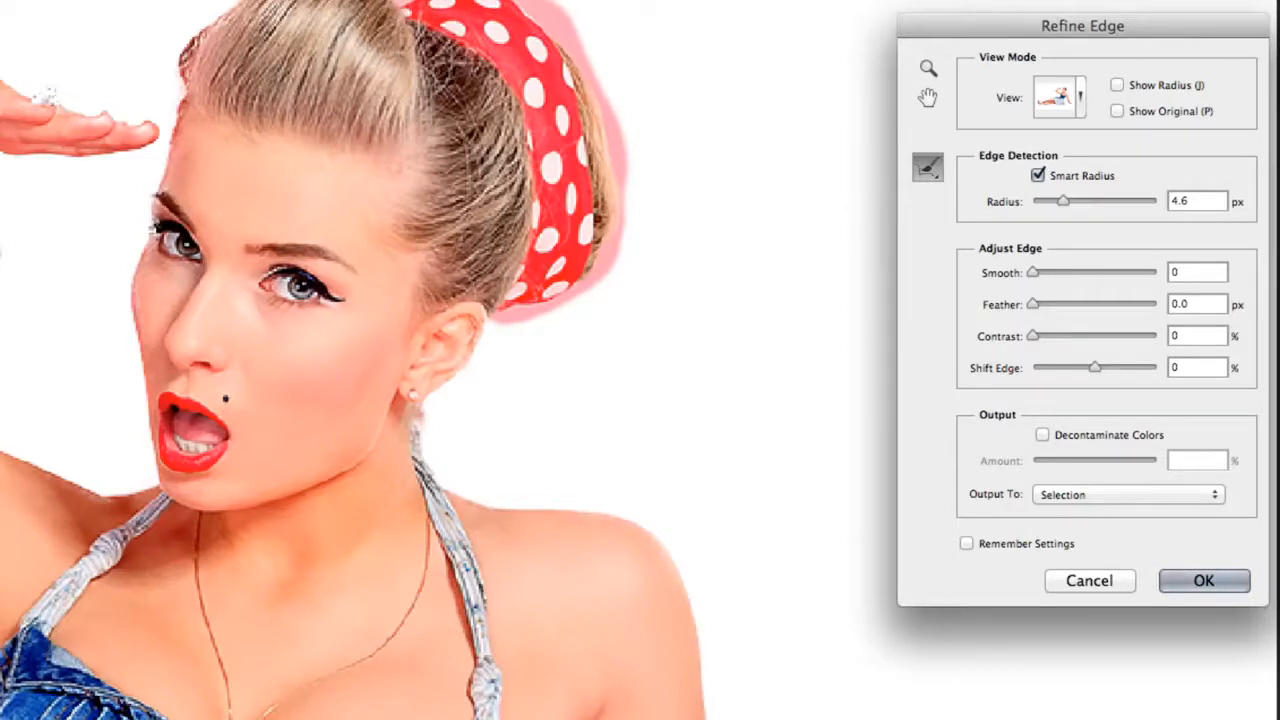
mouse_move(280, 2)
left_mouse_down()
mouse_move(206, 14)
mouse_move(174, 122)
left_mouse_up()
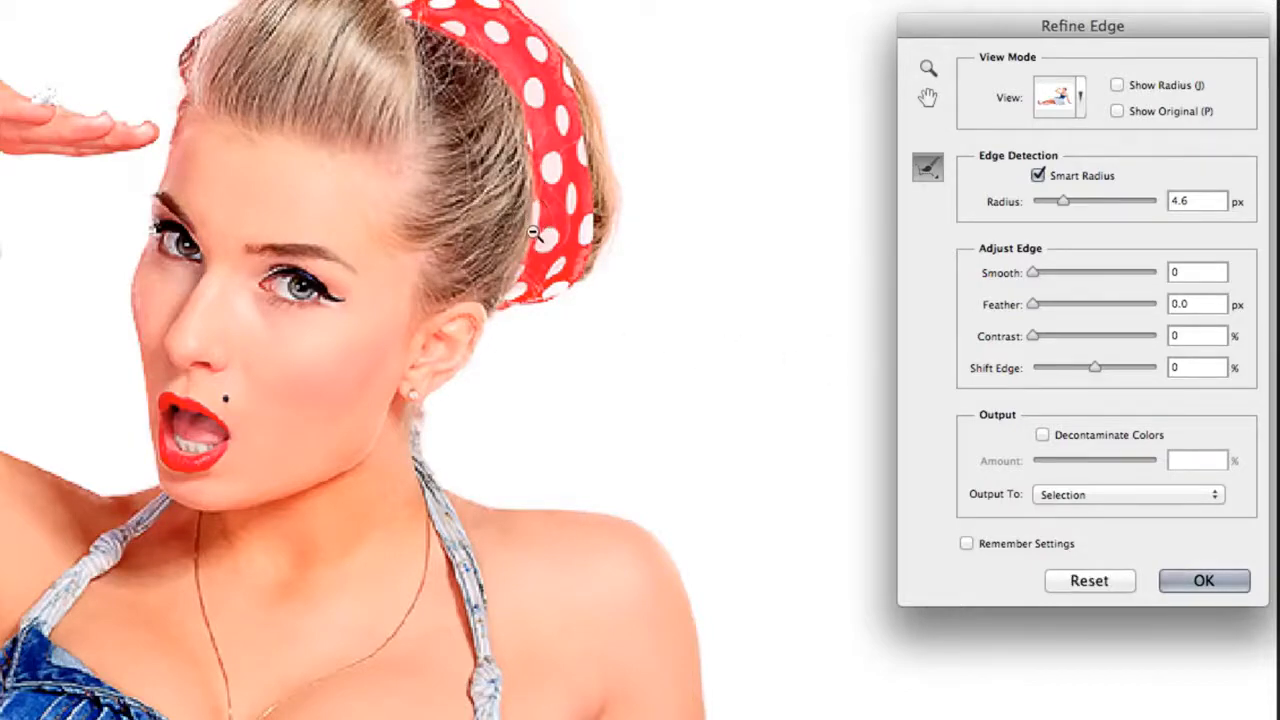
Output the refined selection to a New Layer with Layer Mask.
left_click(538, 241, "alt")
left_click(538, 241, "alt")
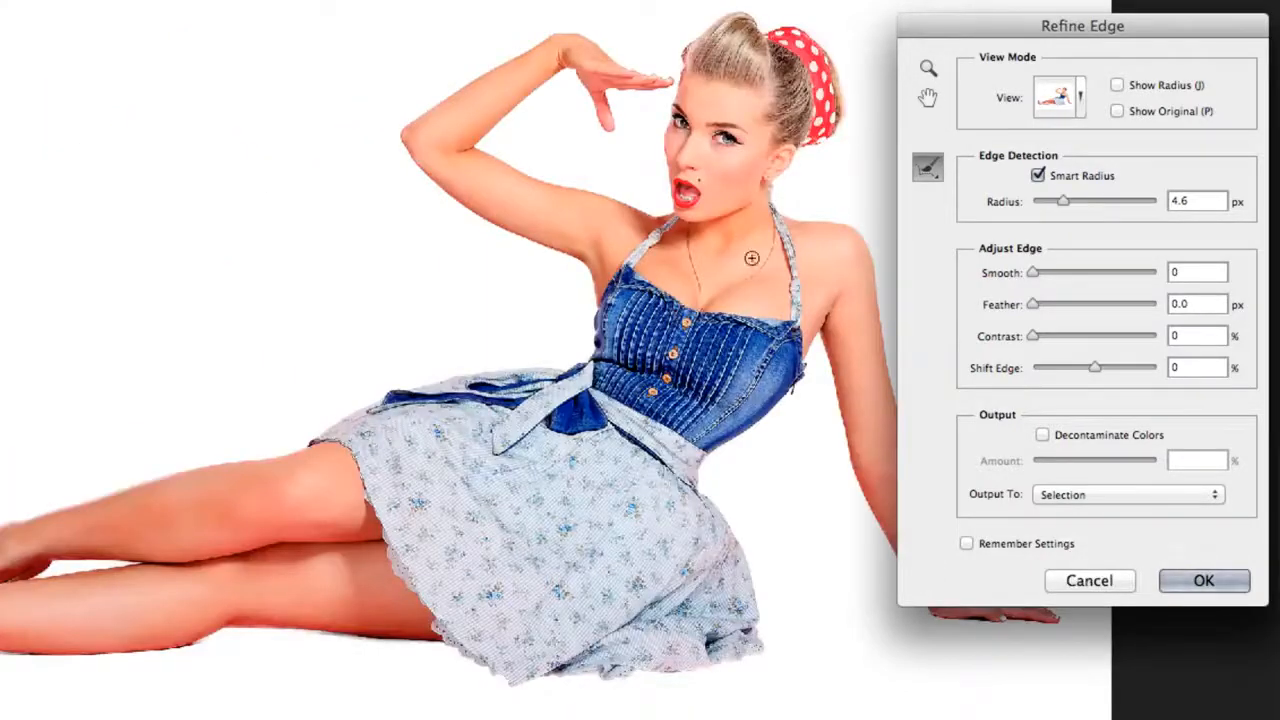
left_click(1053, 496)
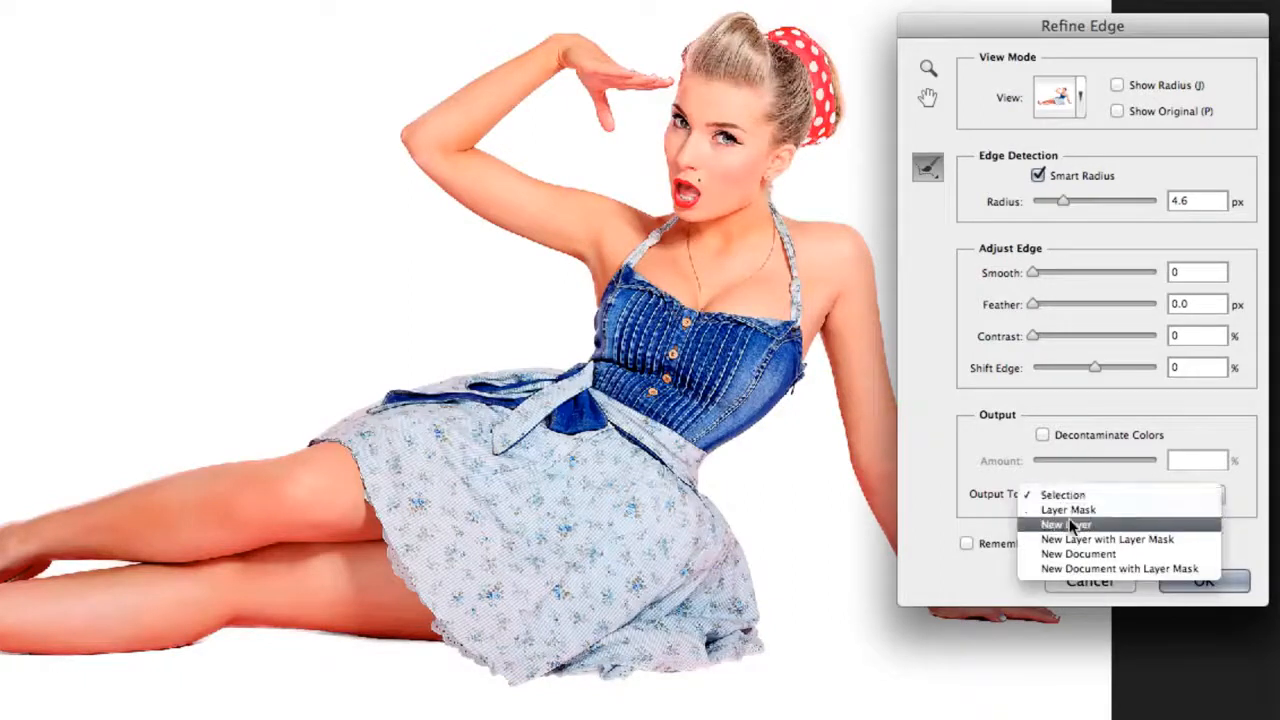
left_click(1072, 538)
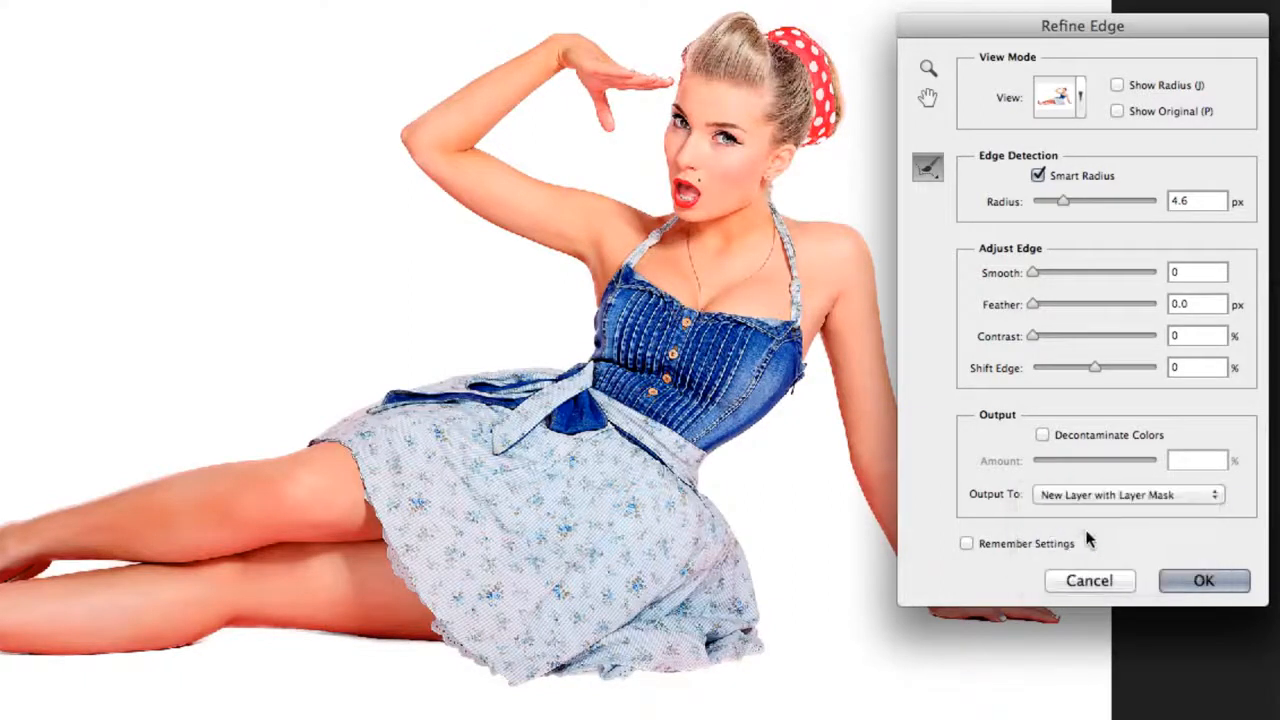
left_click(1203, 581)
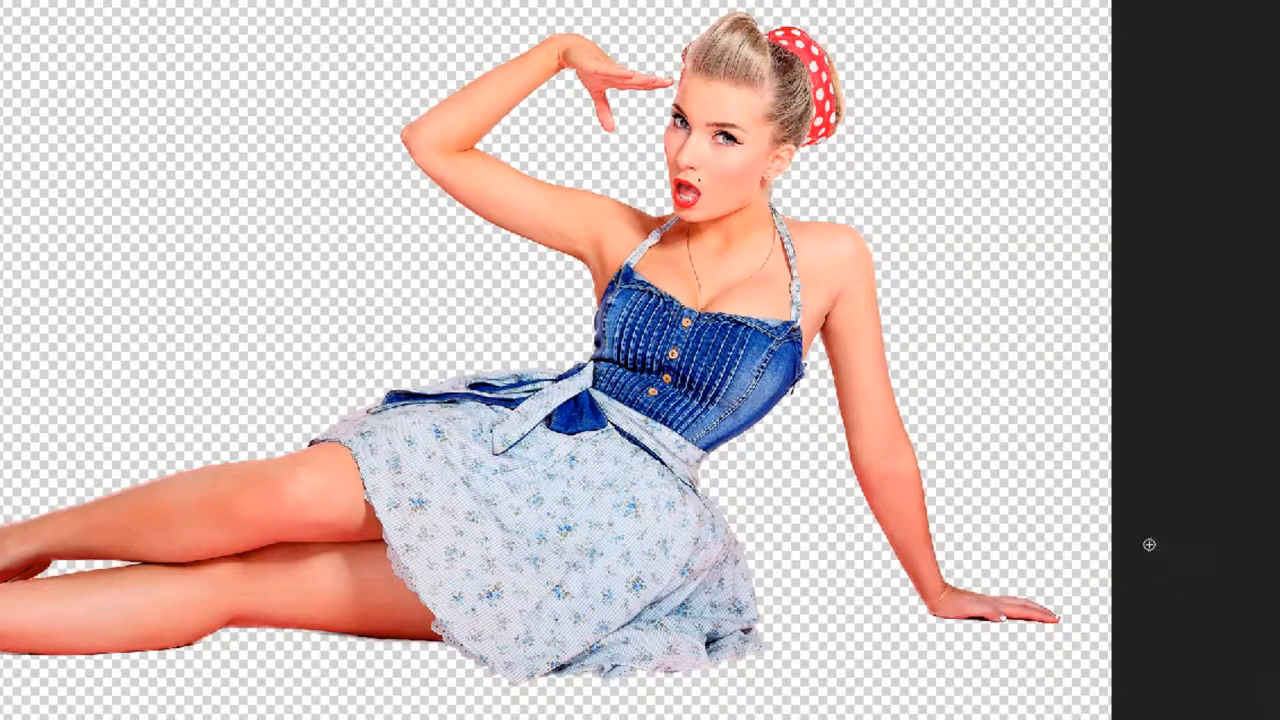
Touch up the layer mask along the underside of the leg near the knee with a small brush.
left_click_drag(8, 454, 392, 684)
left_click_drag(348, 485, 282, 438)
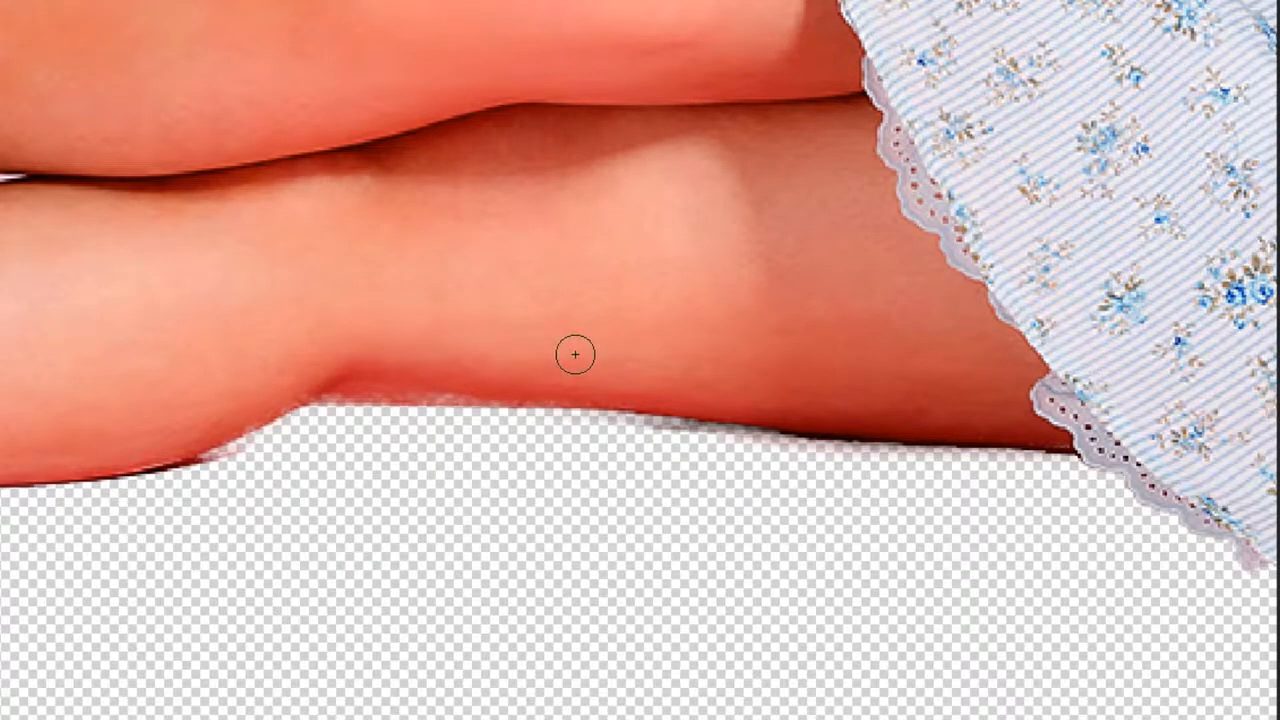
key("e")
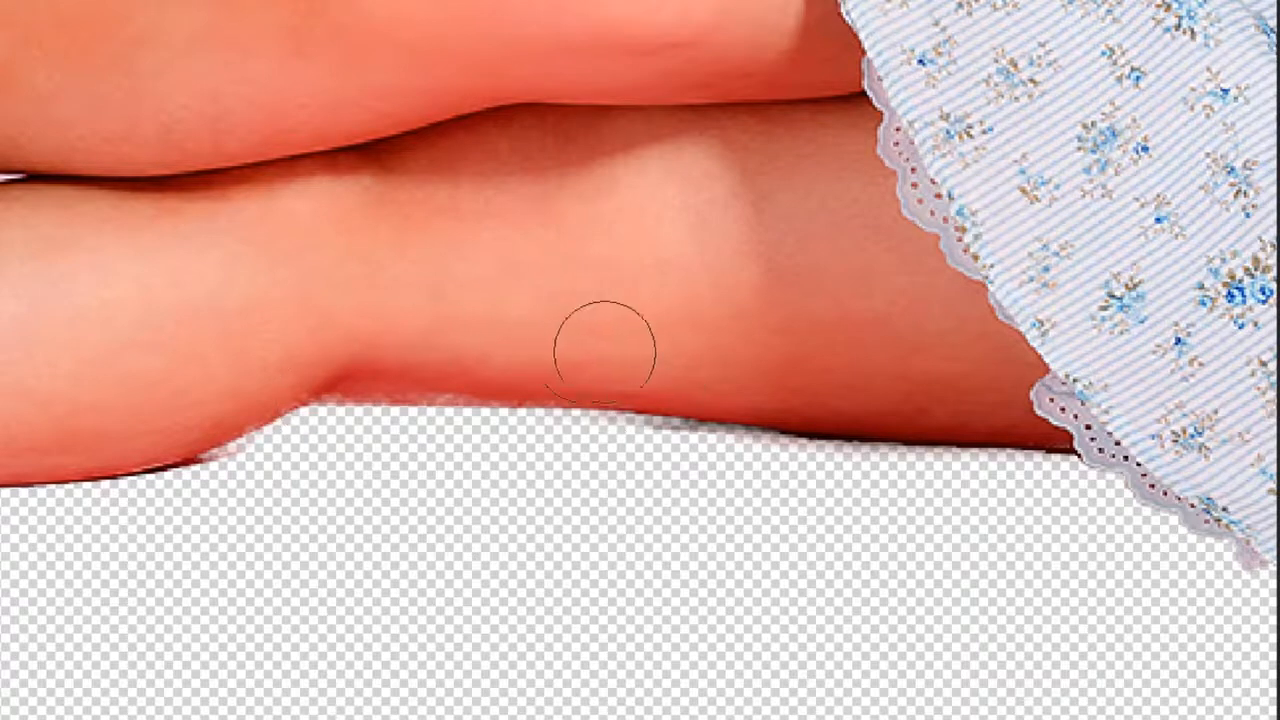
key("bracketleft")
key("bracketleft")
key("bracketleft")
key("bracketleft")
key("bracketleft")
key("bracketleft")
key("bracketleft")
key("bracketleft")
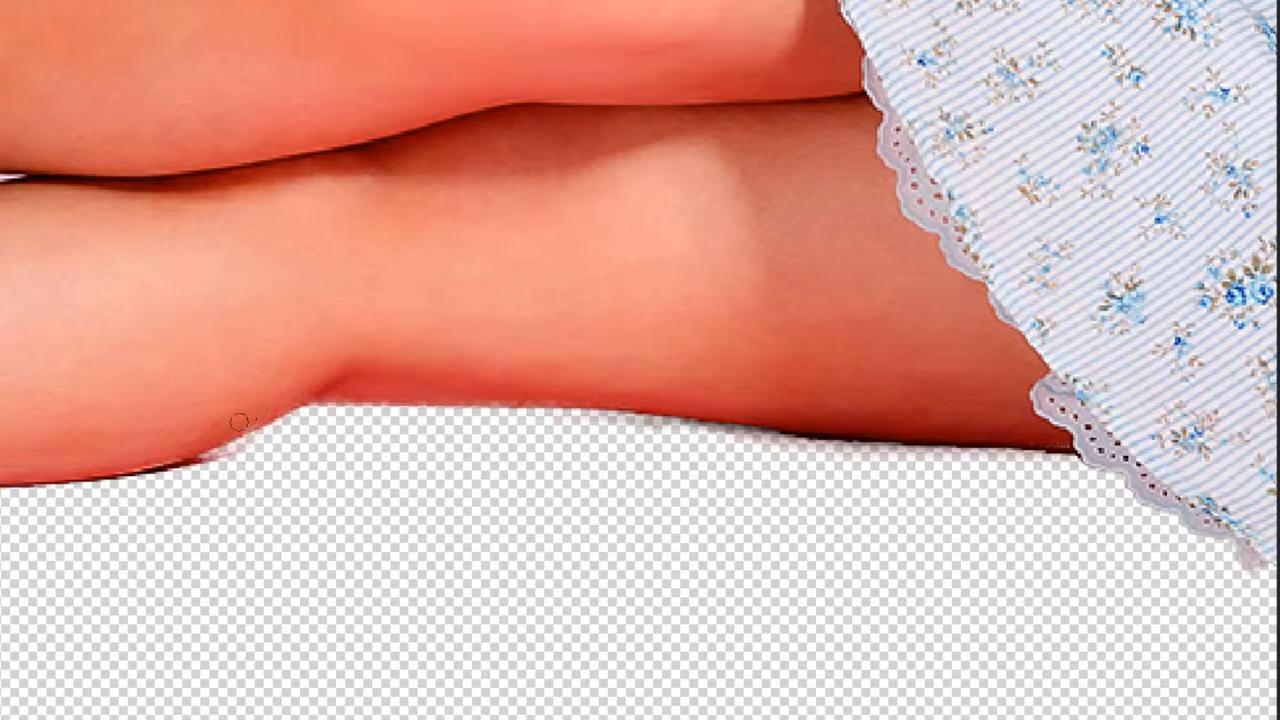
left_click_drag(203, 463, 219, 460)
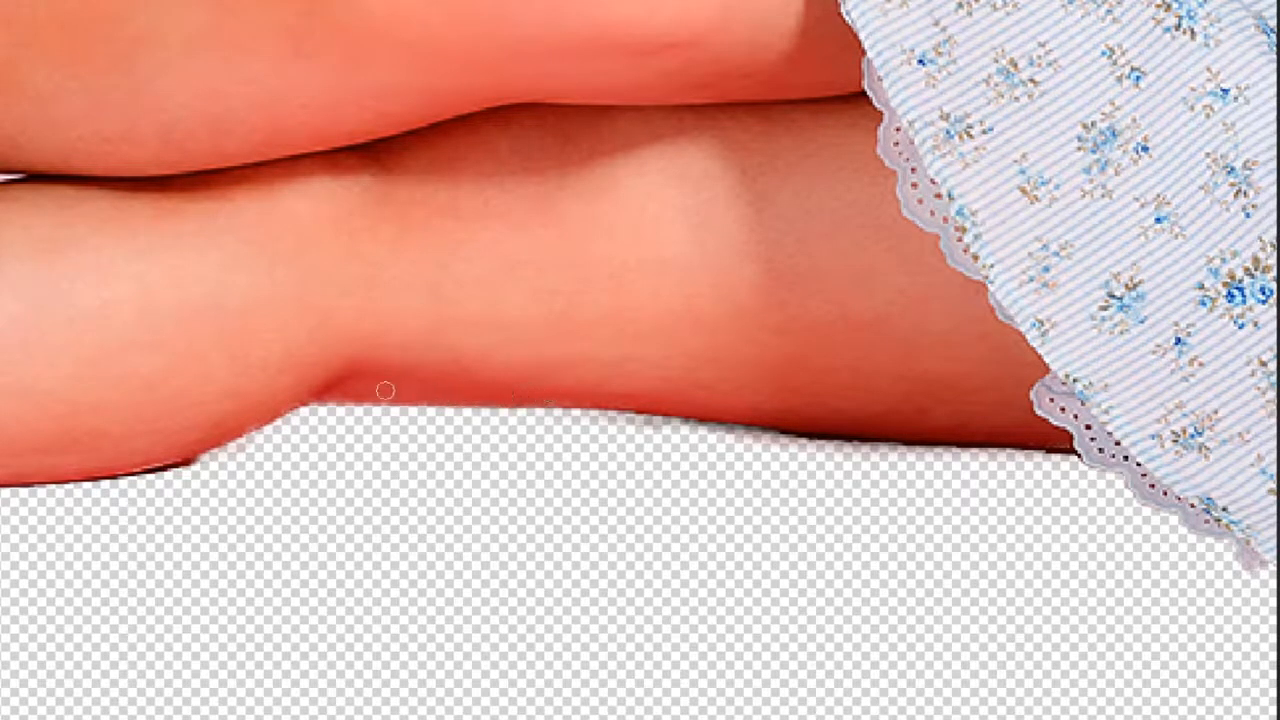
Clean the leftover shadow fringe from the mask along the underside of the calf.
left_click_drag(183, 389, 846, 383)
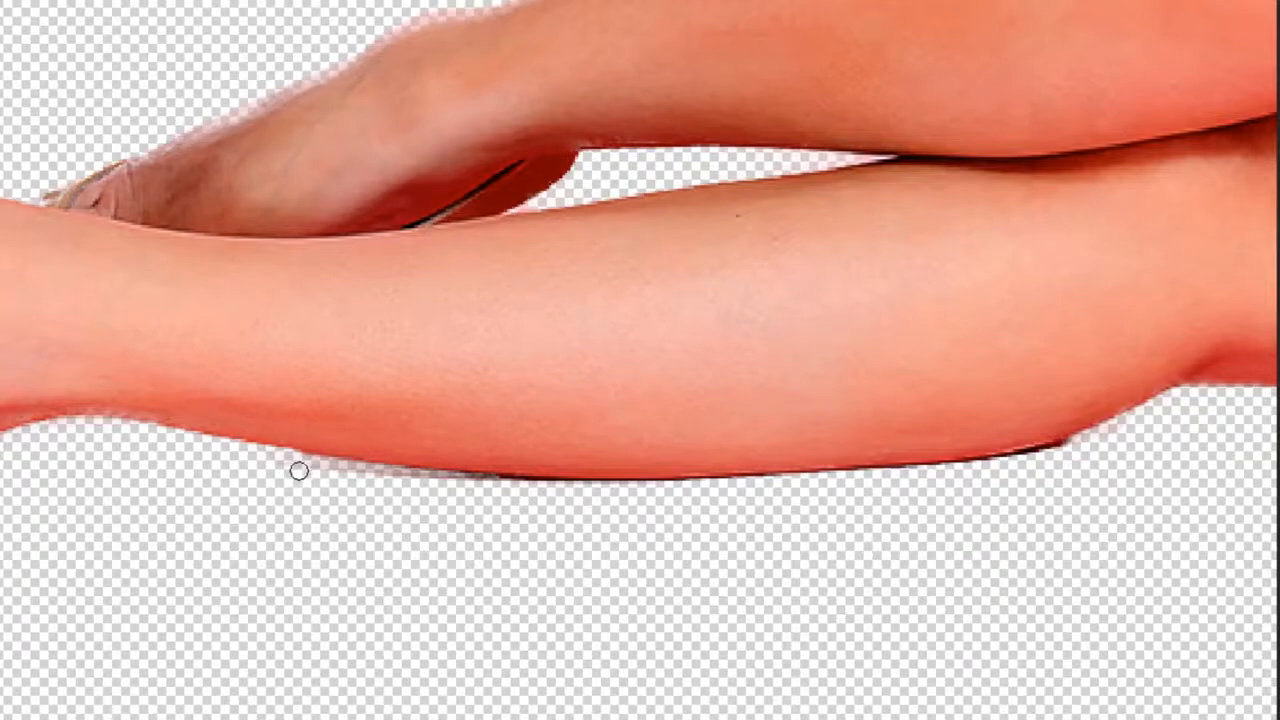
left_click_drag(357, 475, 470, 482)
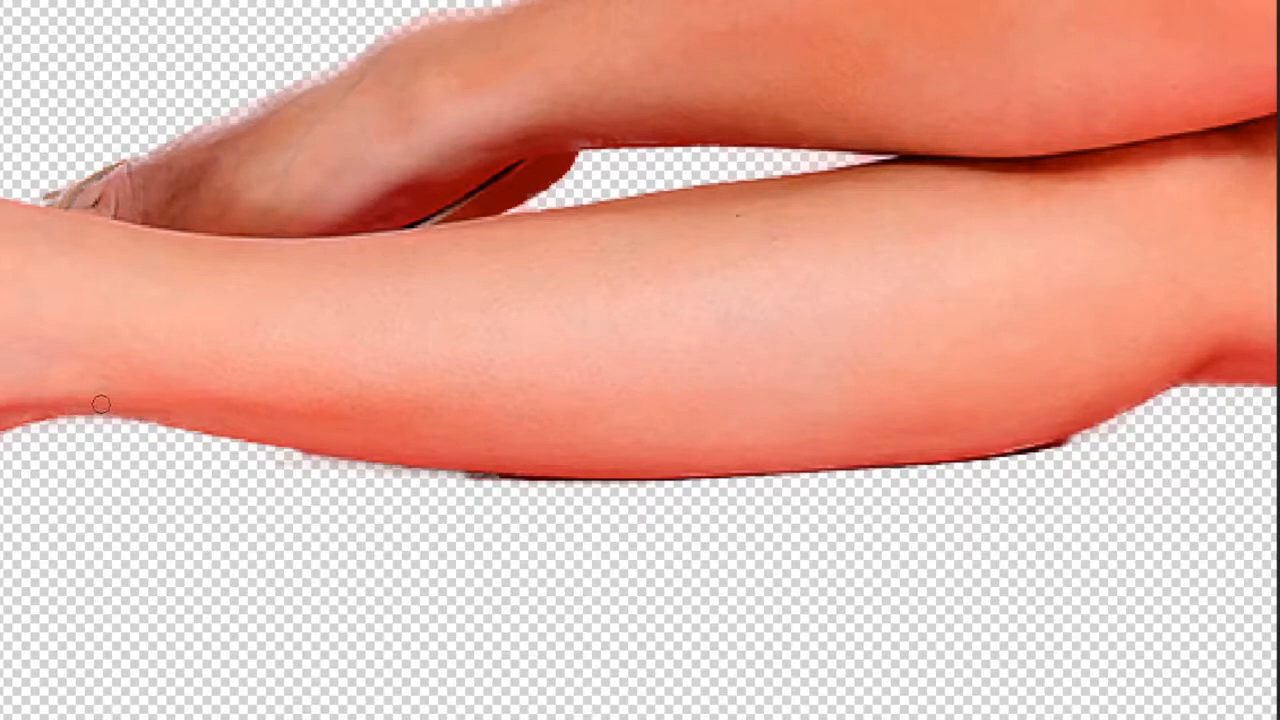
left_click(114, 371, "alt")
left_click(110, 371, "alt")
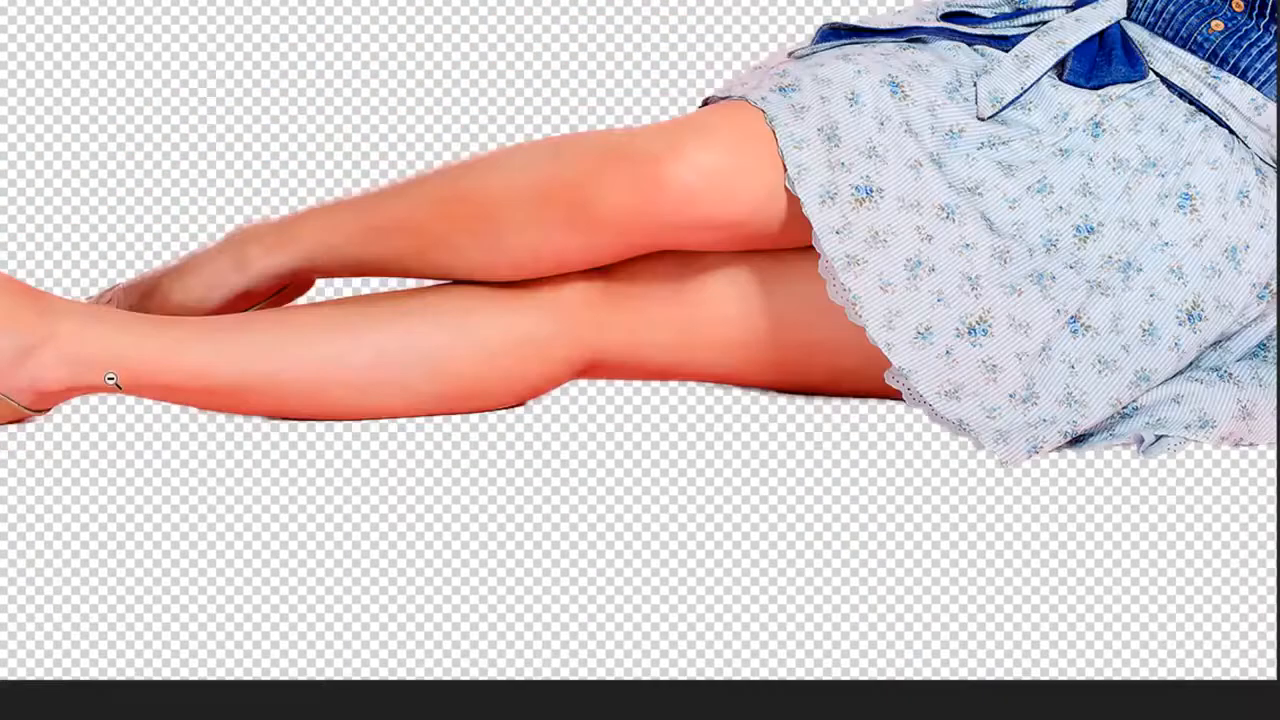
left_click(110, 372, "alt")
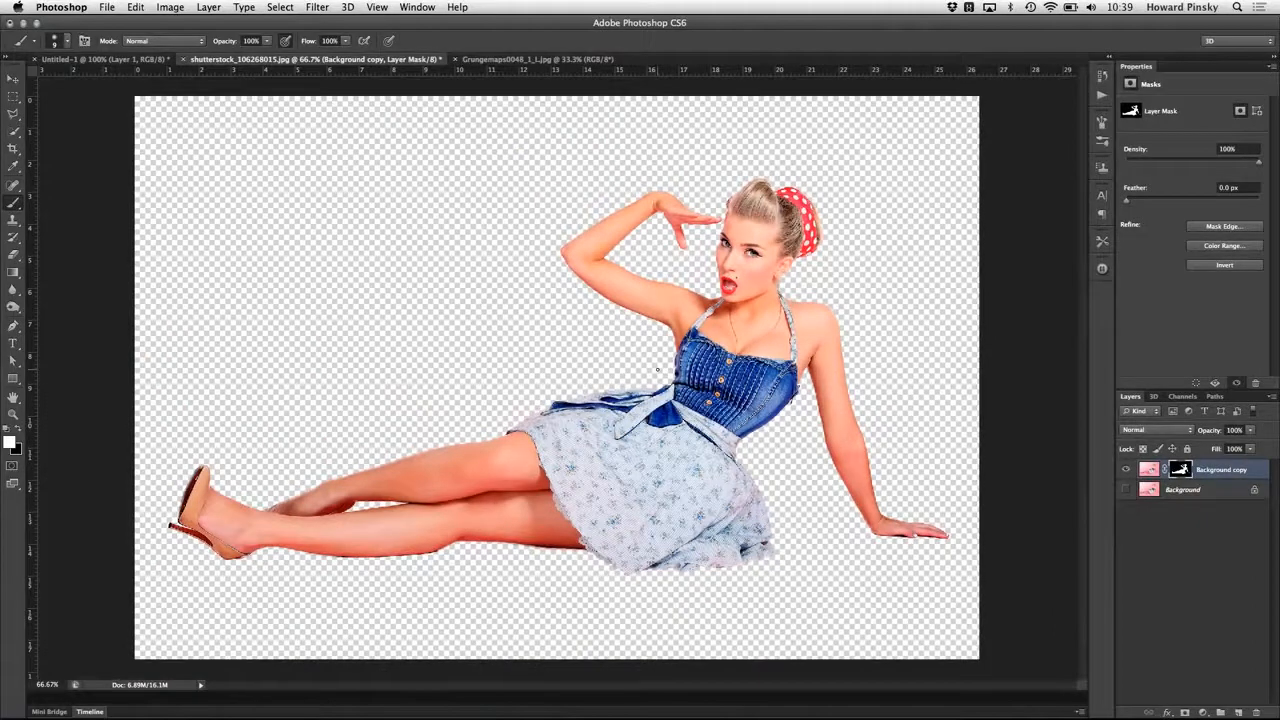
Add a new empty layer directly above the Background layer, below the masked cutout.
left_click(1224, 490)
left_click(1239, 712)
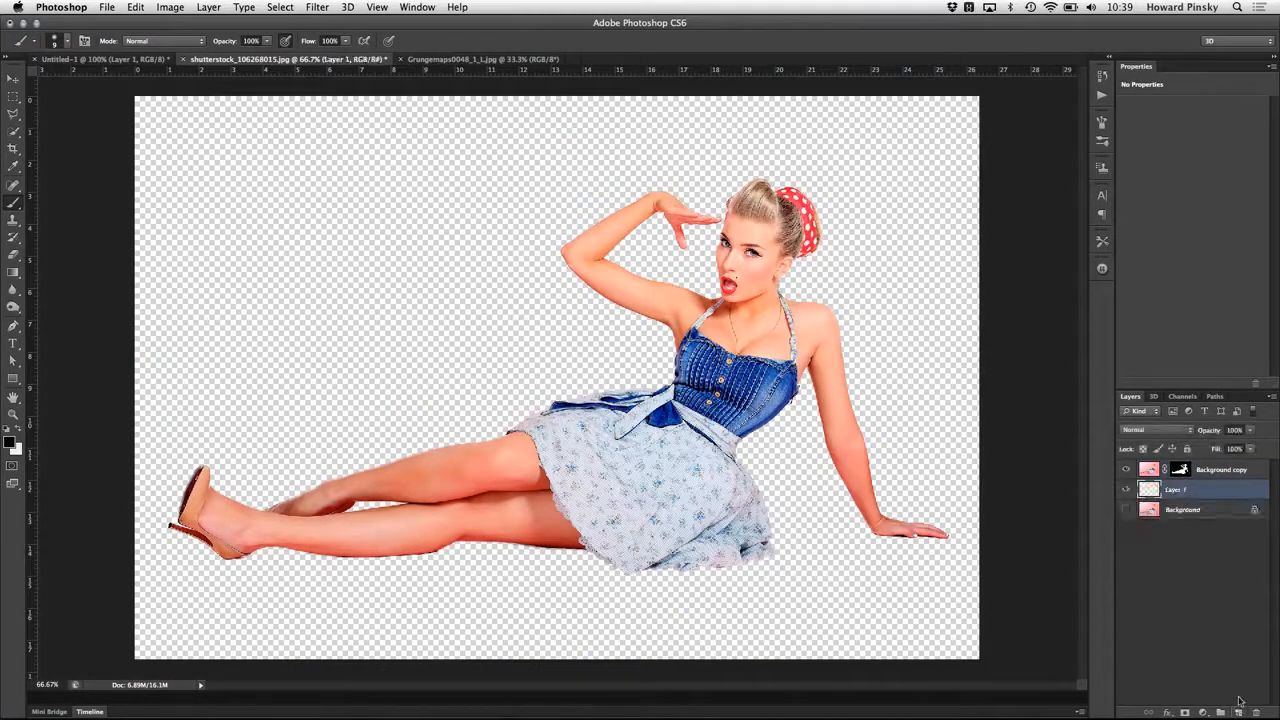
Set the foreground color to light beige #d8ceb3 and fill the empty layer below the cutout with it.
left_click(10, 441)
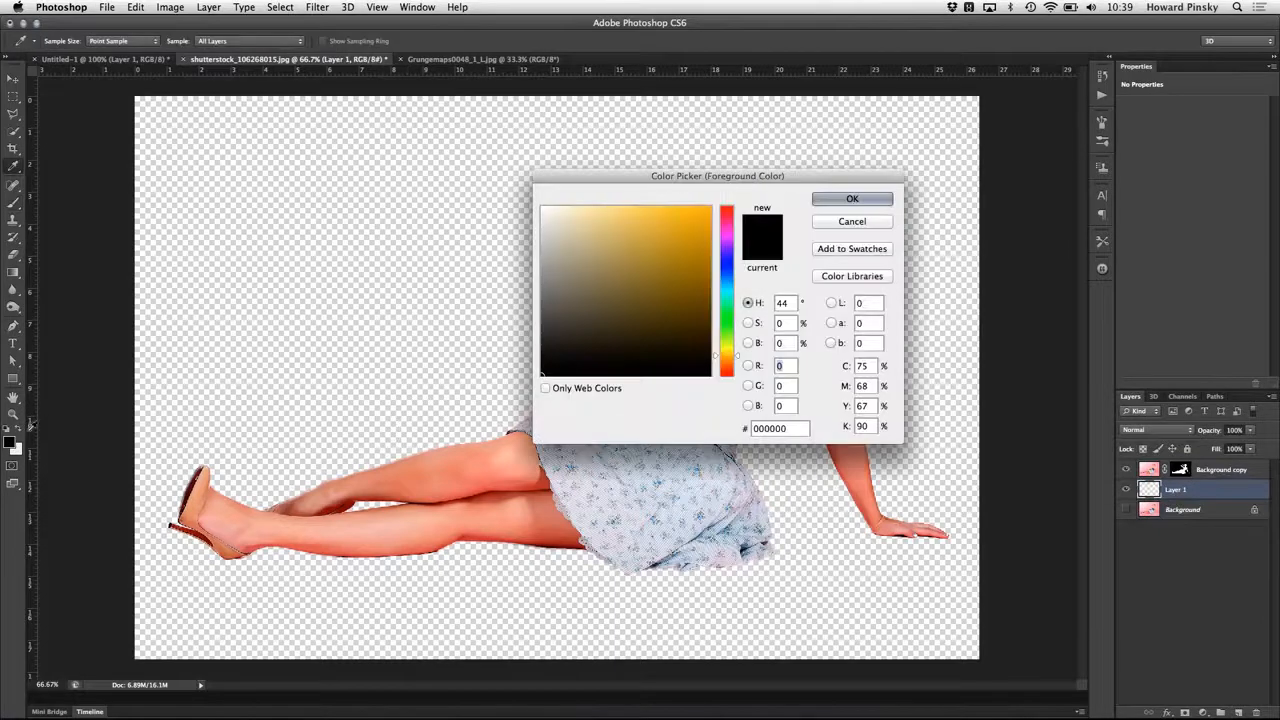
left_click_drag(579, 229, 568, 231)
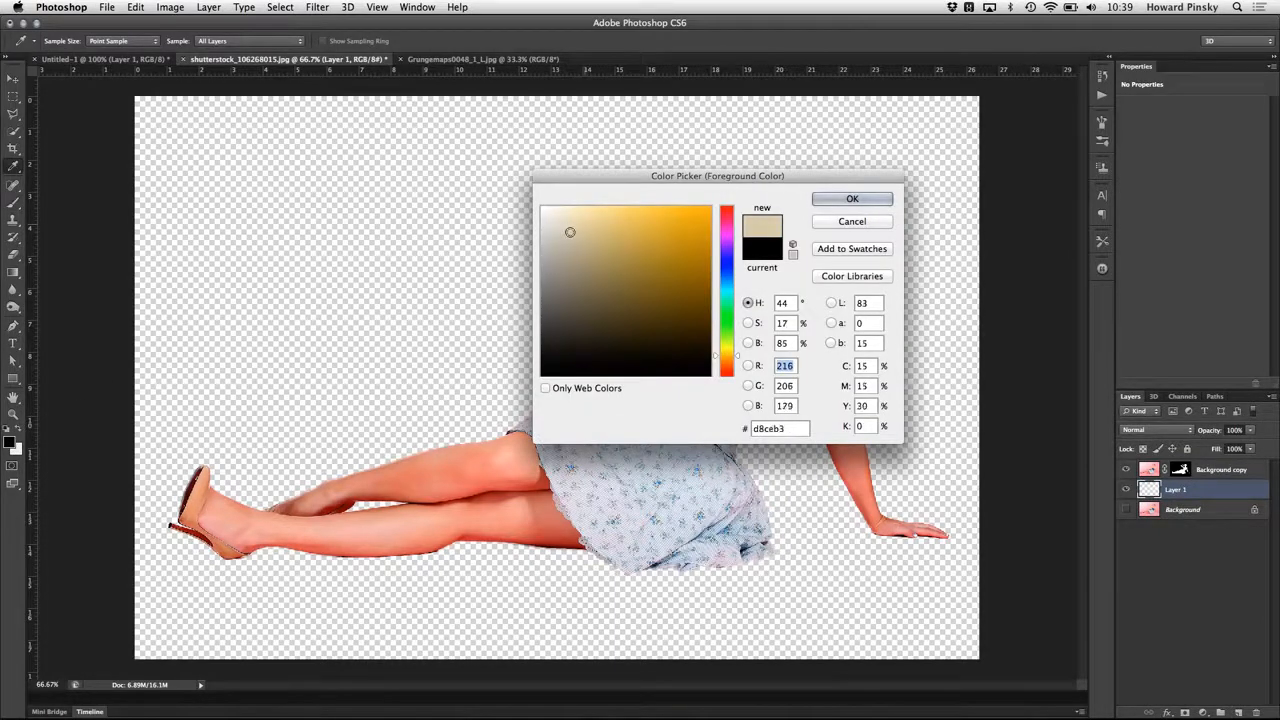
left_click(868, 199)
key("b")
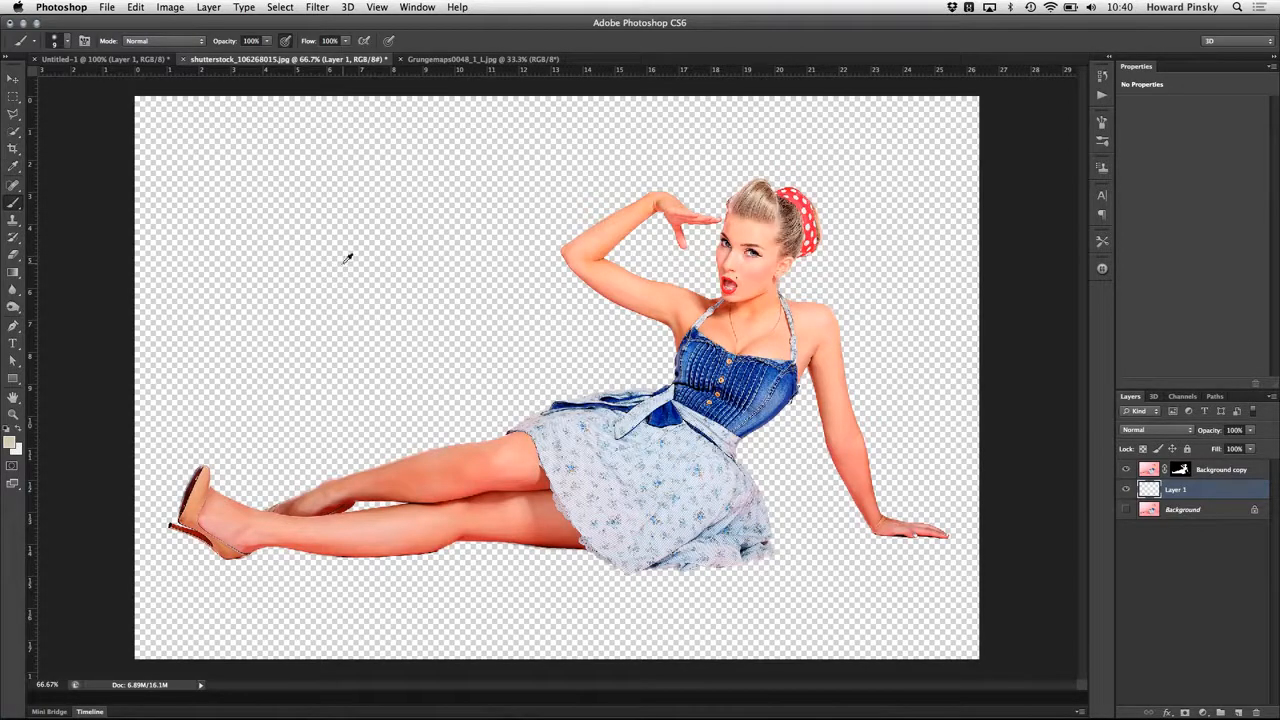
key("alt+BackSpace")
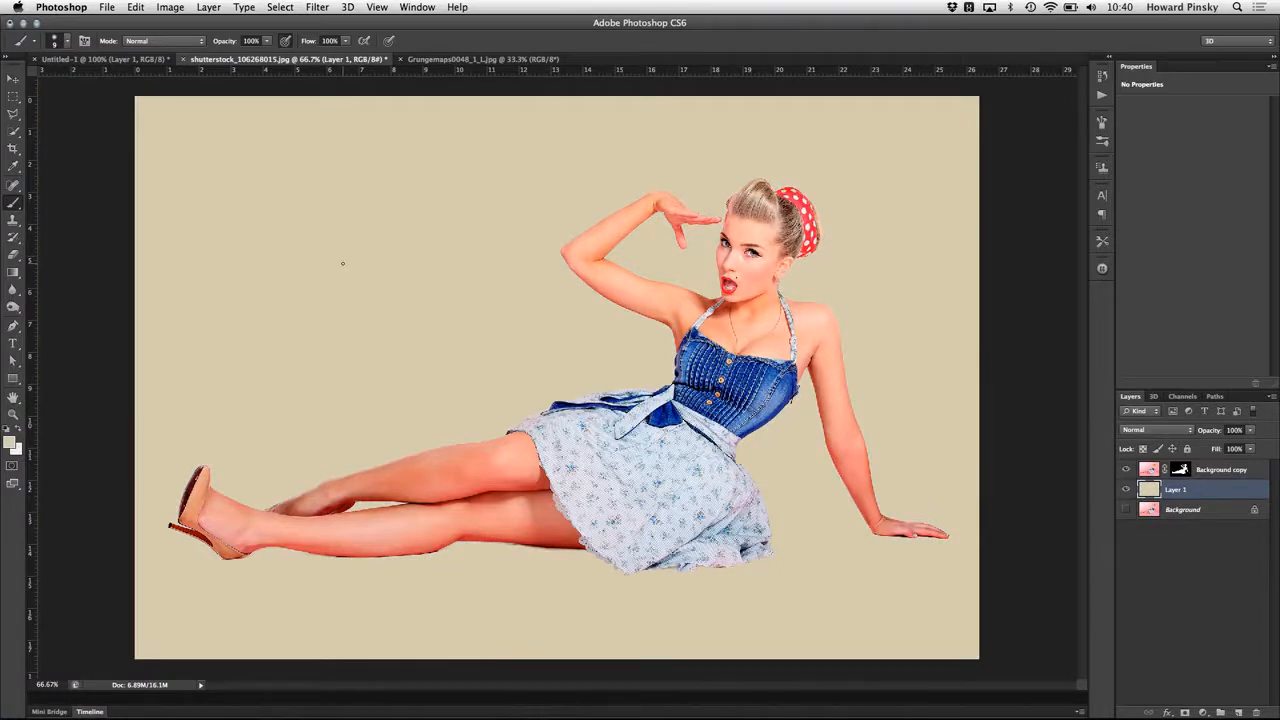
Paint black on the cutout's layer mask to remove the remaining shadow fringe along the underside of the legs.
left_click_drag(338, 404, 623, 602)
left_click_drag(519, 552, 406, 457)
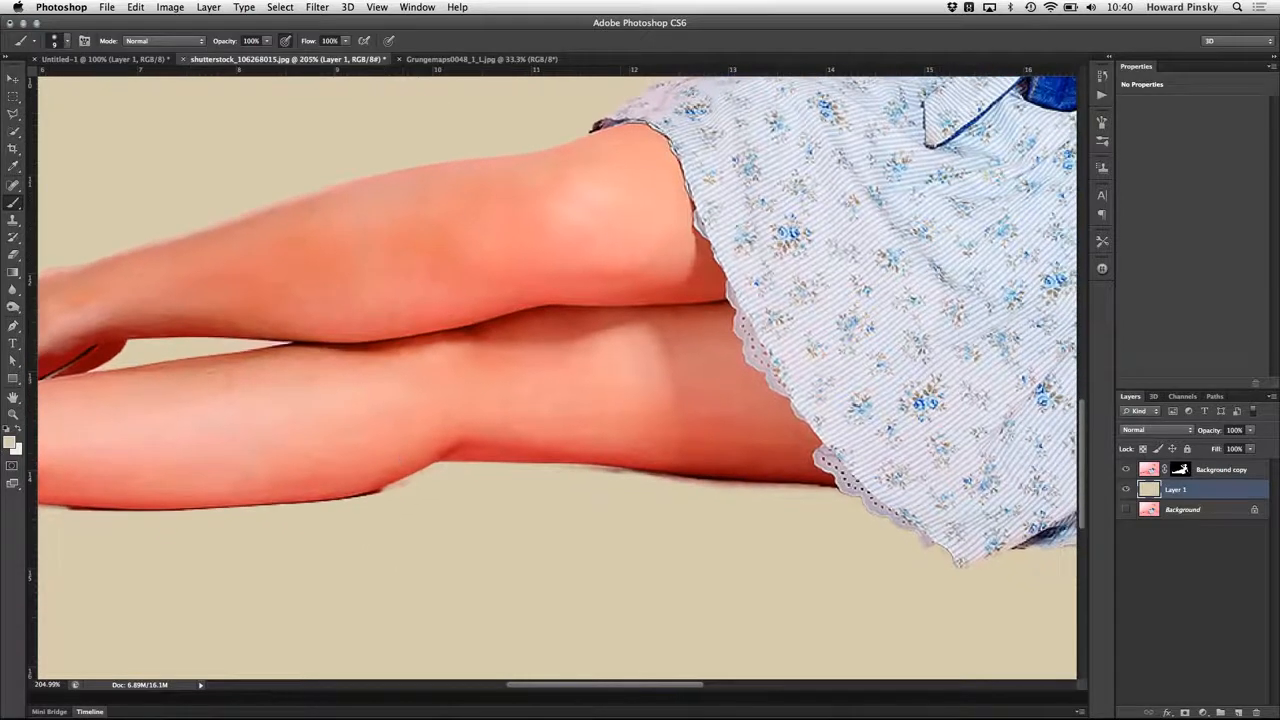
left_click(1180, 469)
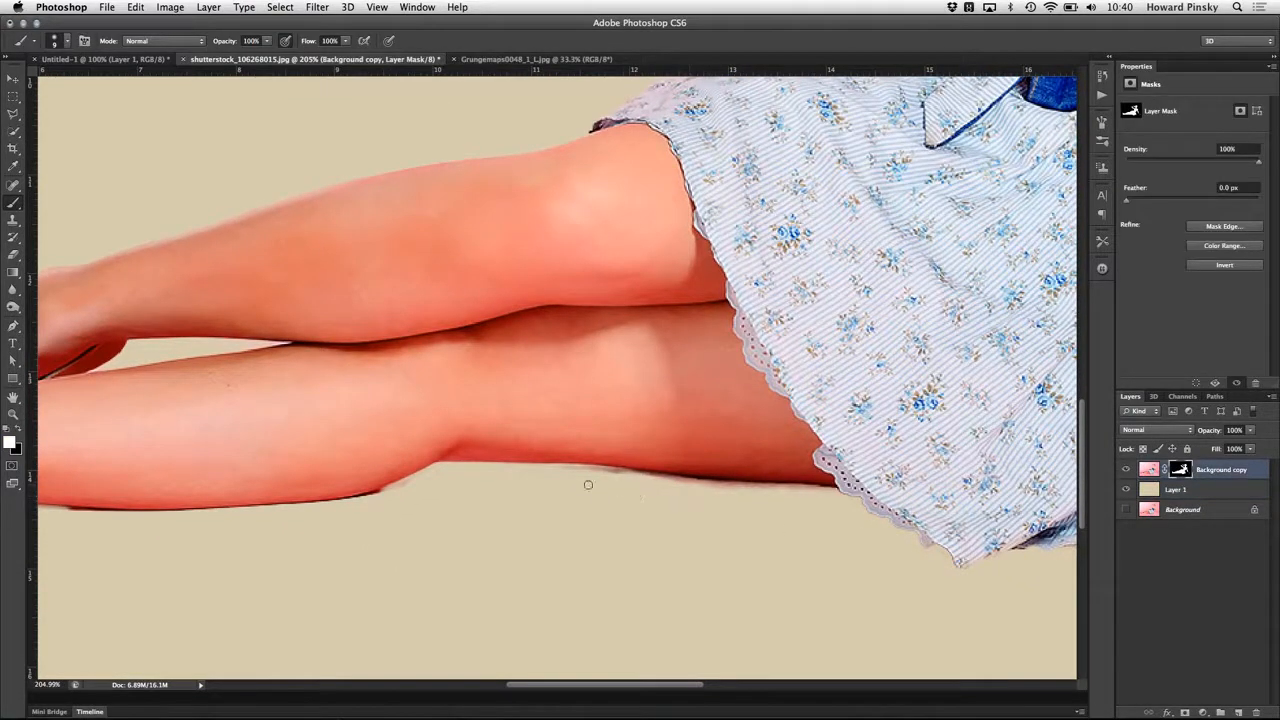
key("x")
scroll(404, 486, "left", 10)
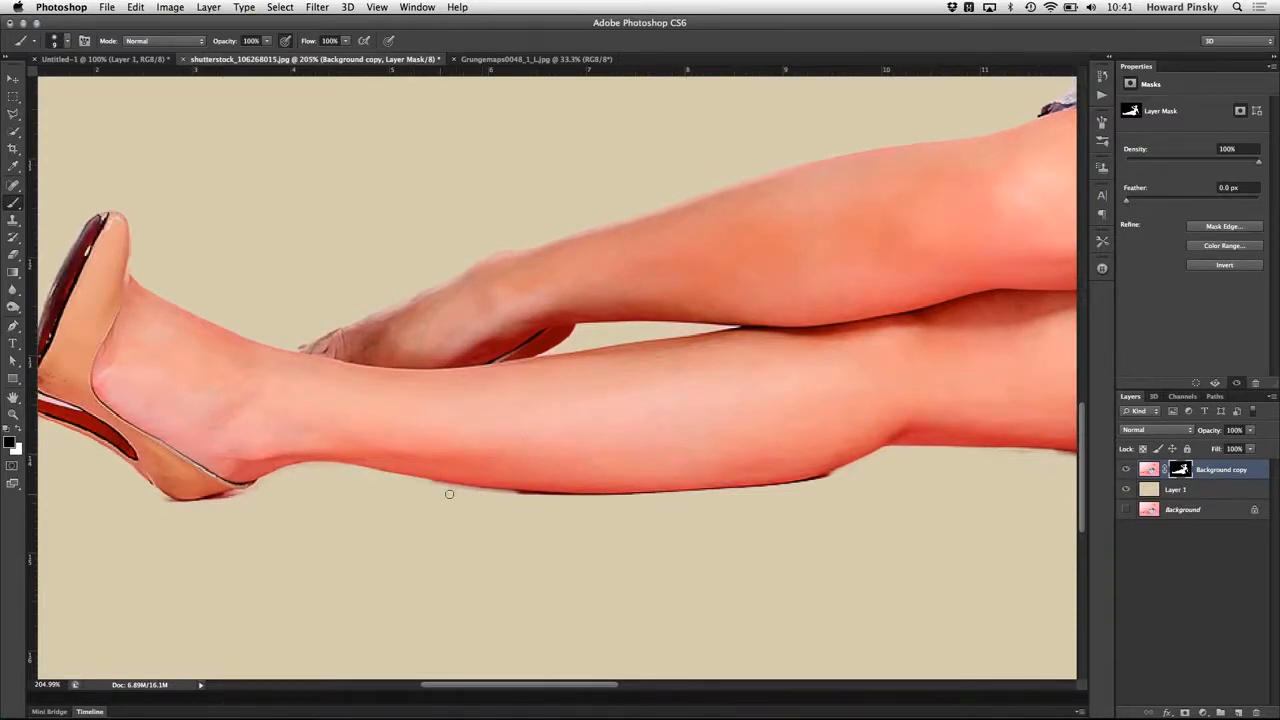
scroll(951, 394, "right", 10)
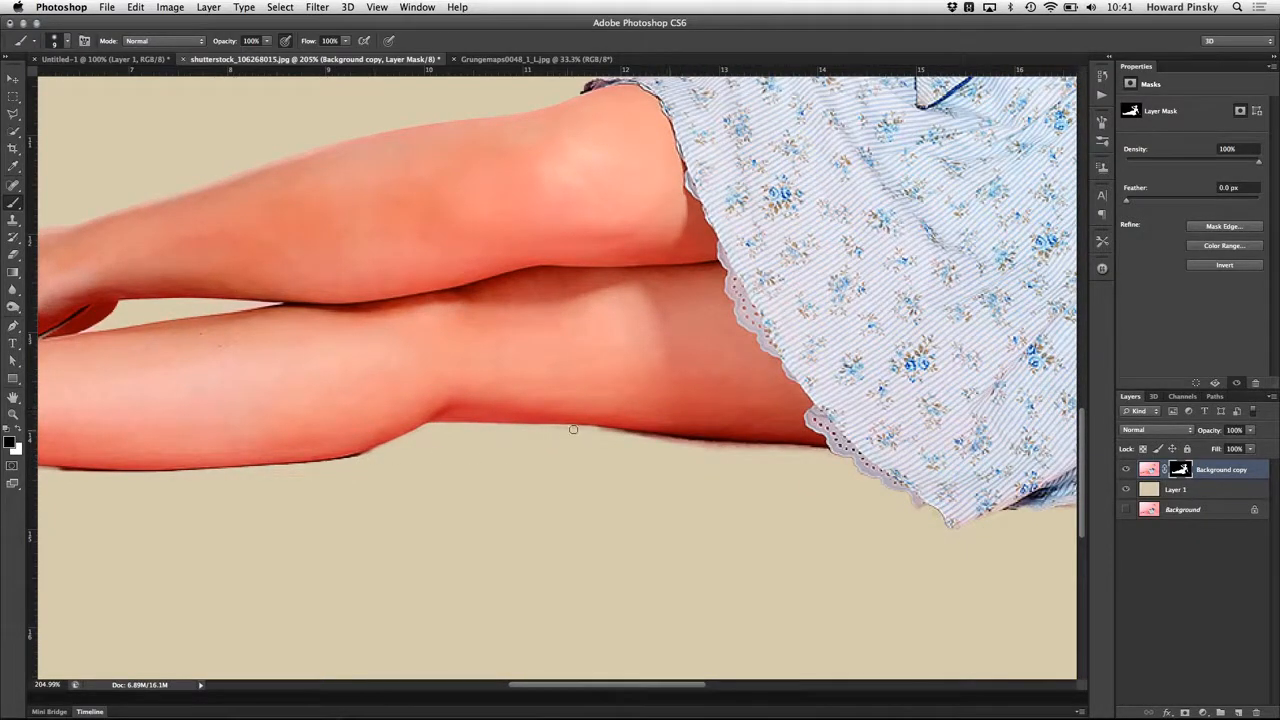
key("super+0")
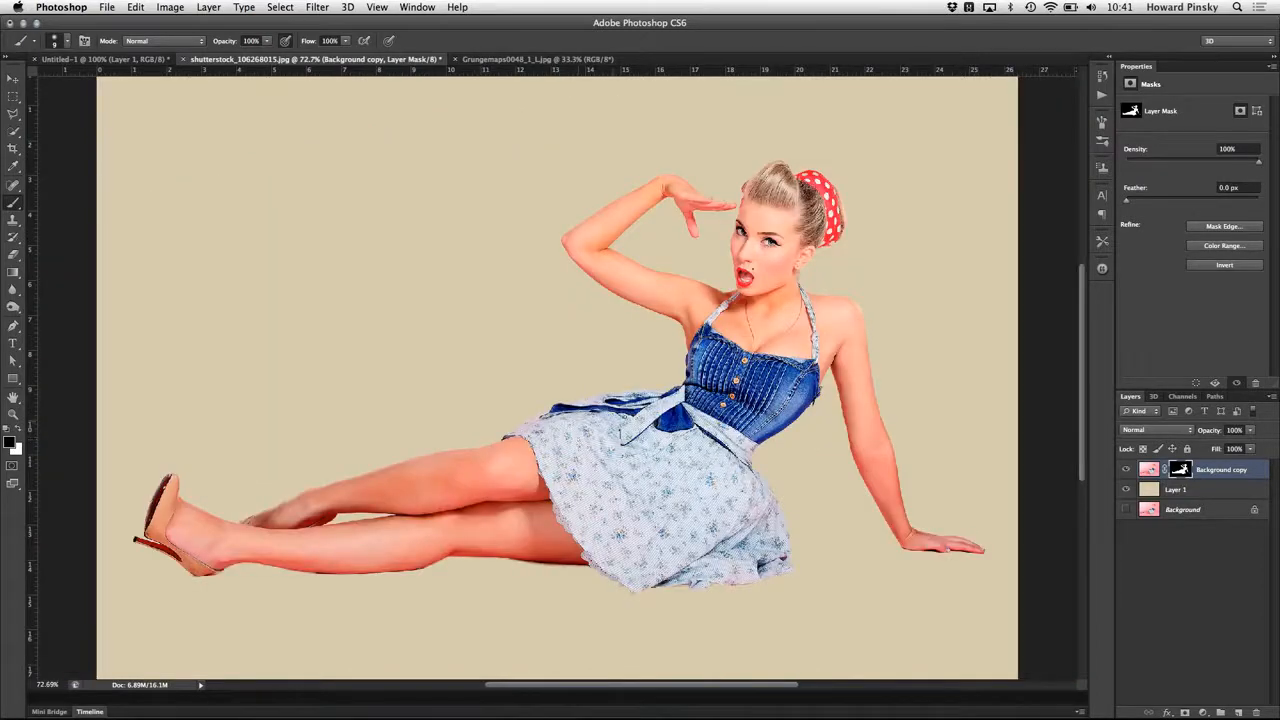
Convert the beige background layer, Layer 1, for Smart Filters.
left_click(1214, 491)
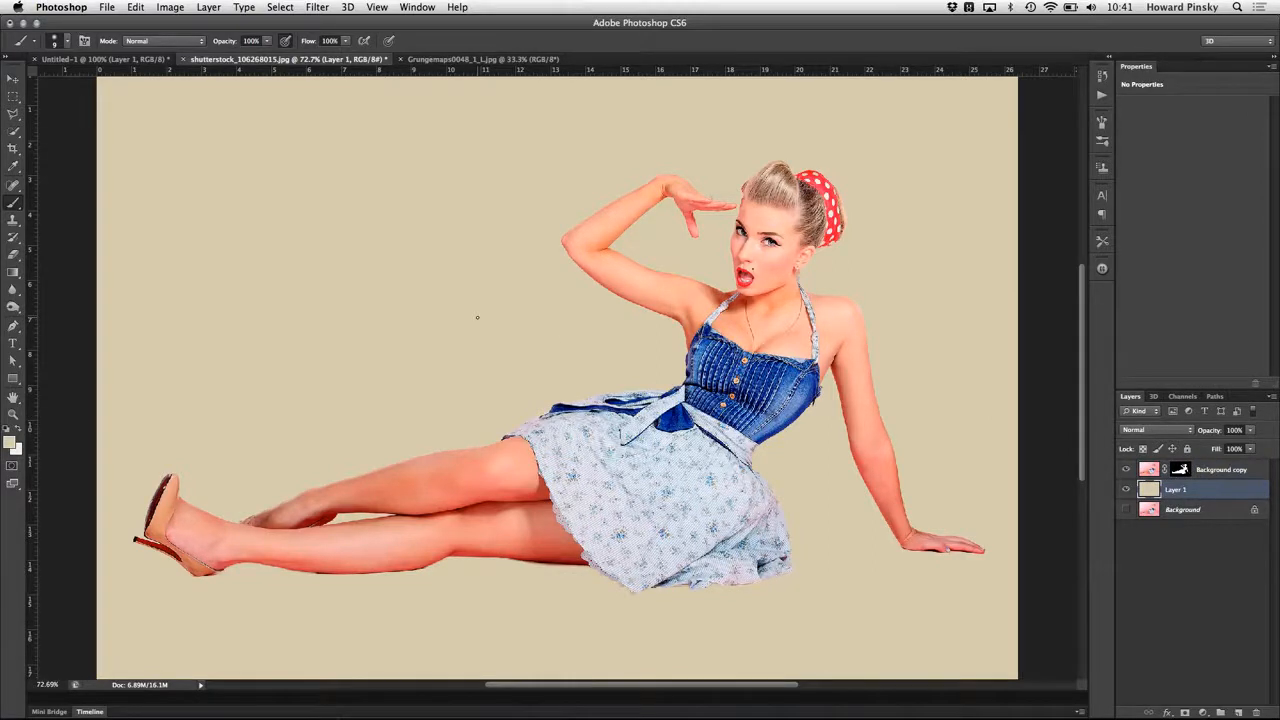
left_click(318, 7)
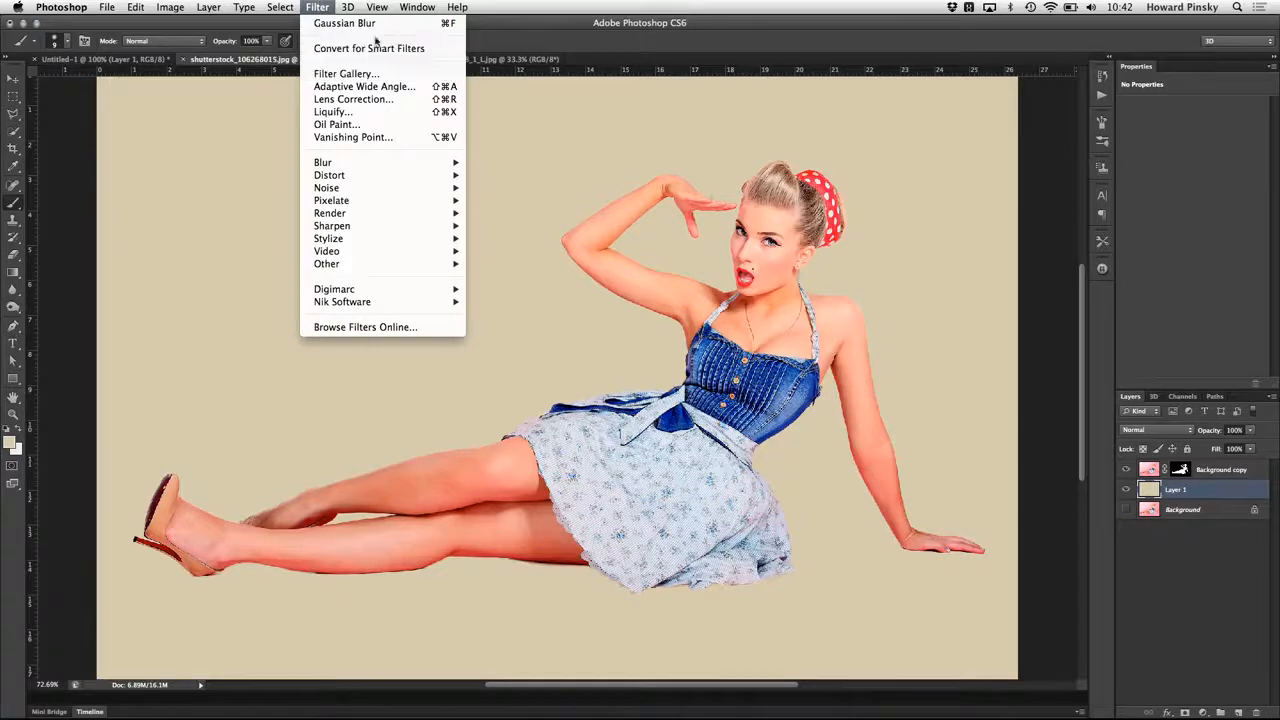
left_click(434, 50)
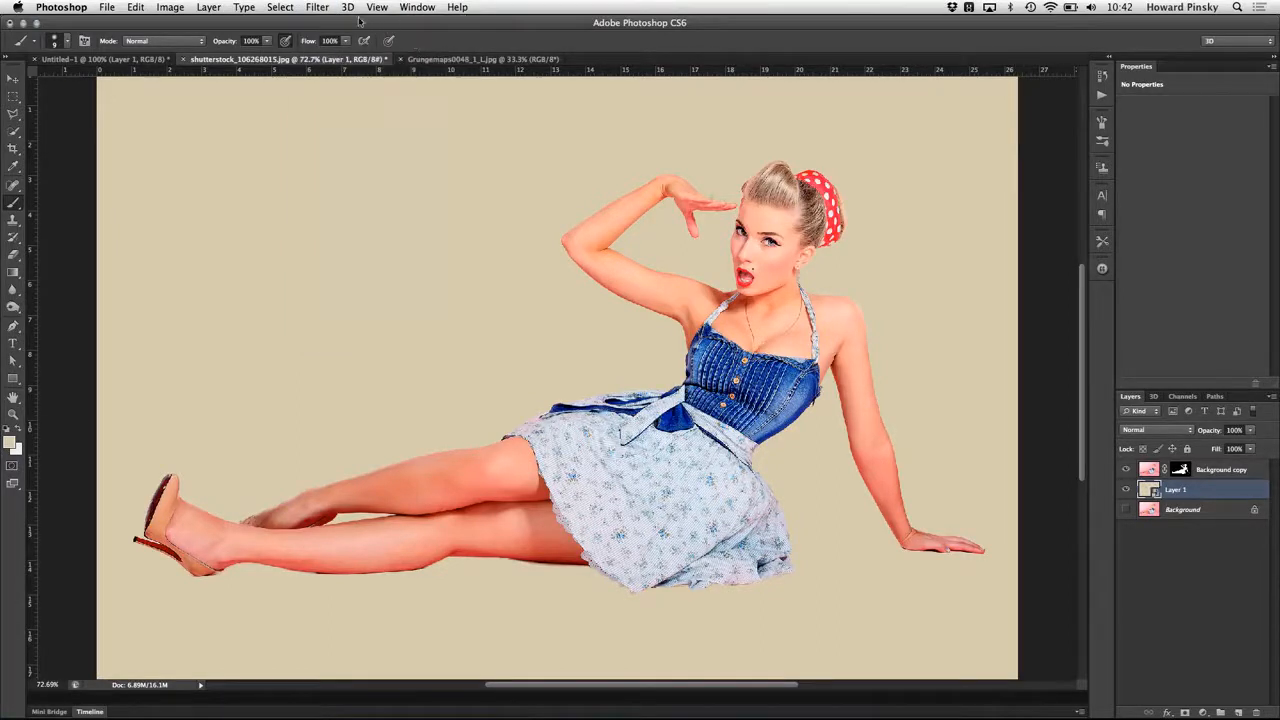
Apply the Filter Gallery's Texturizer to the beige layer with the Canvas texture at 80% scaling.
left_click(326, 6)
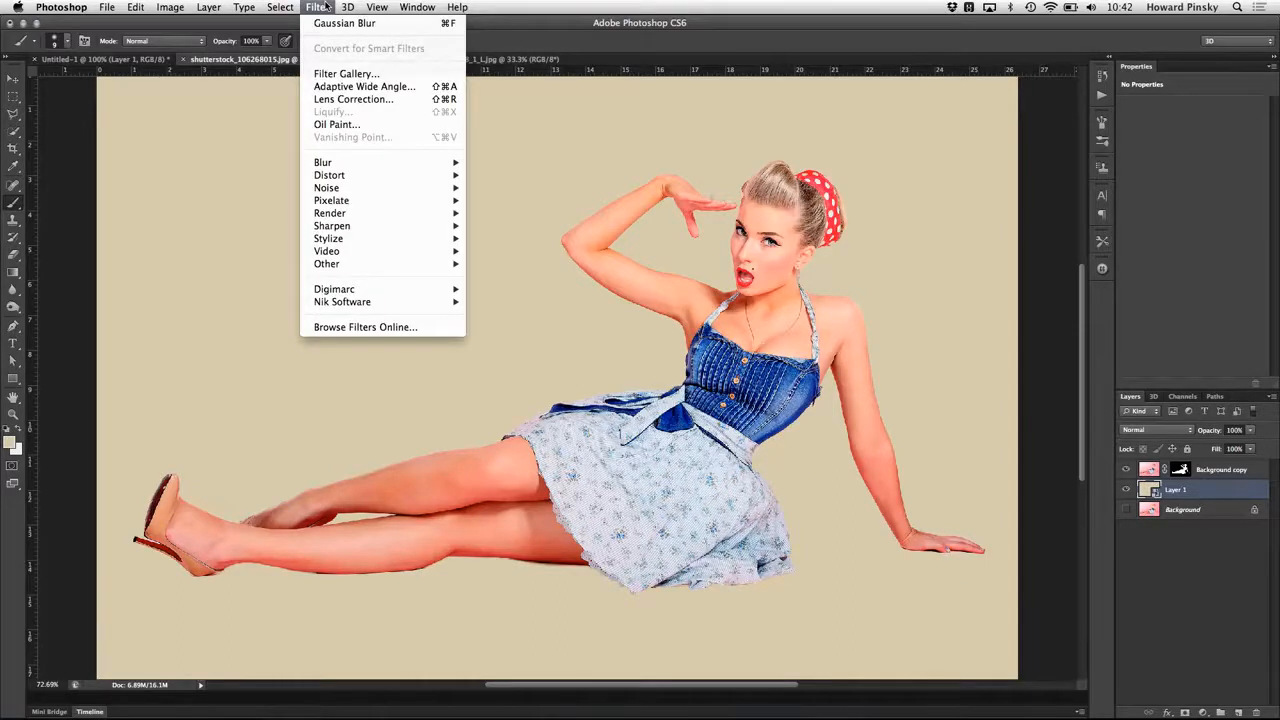
left_click(350, 74)
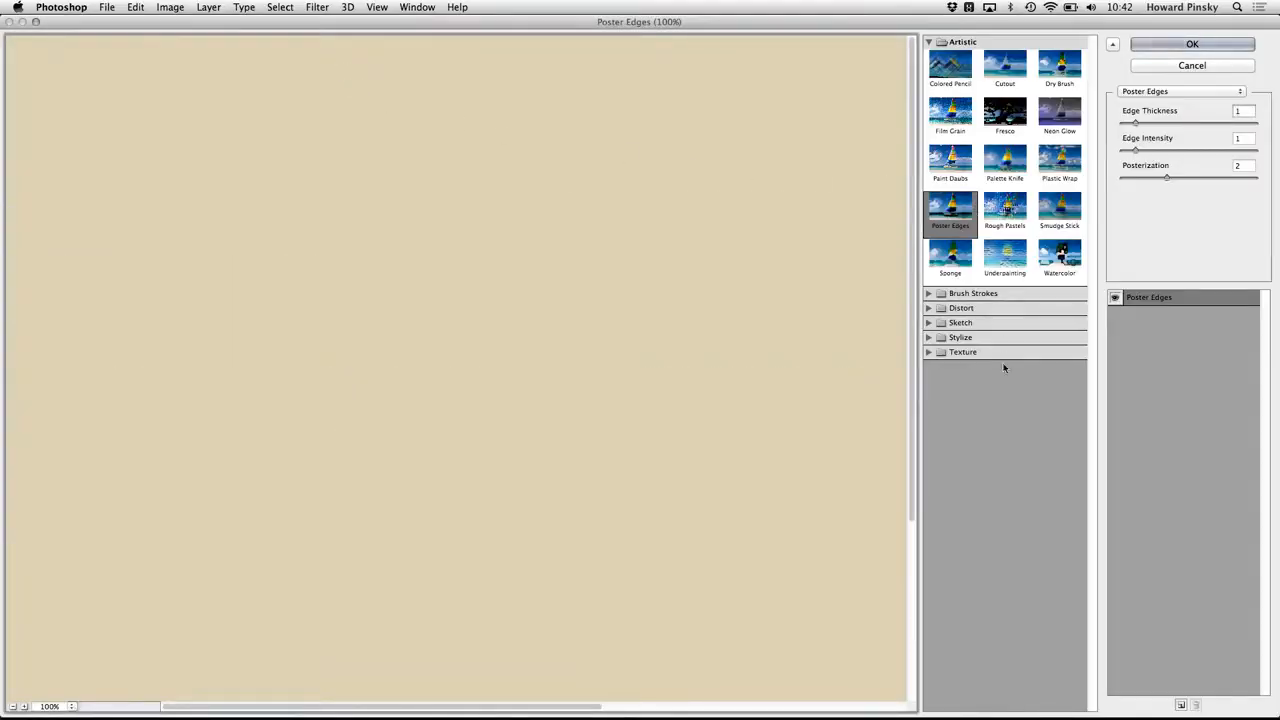
left_click(963, 352)
left_click(1060, 425)
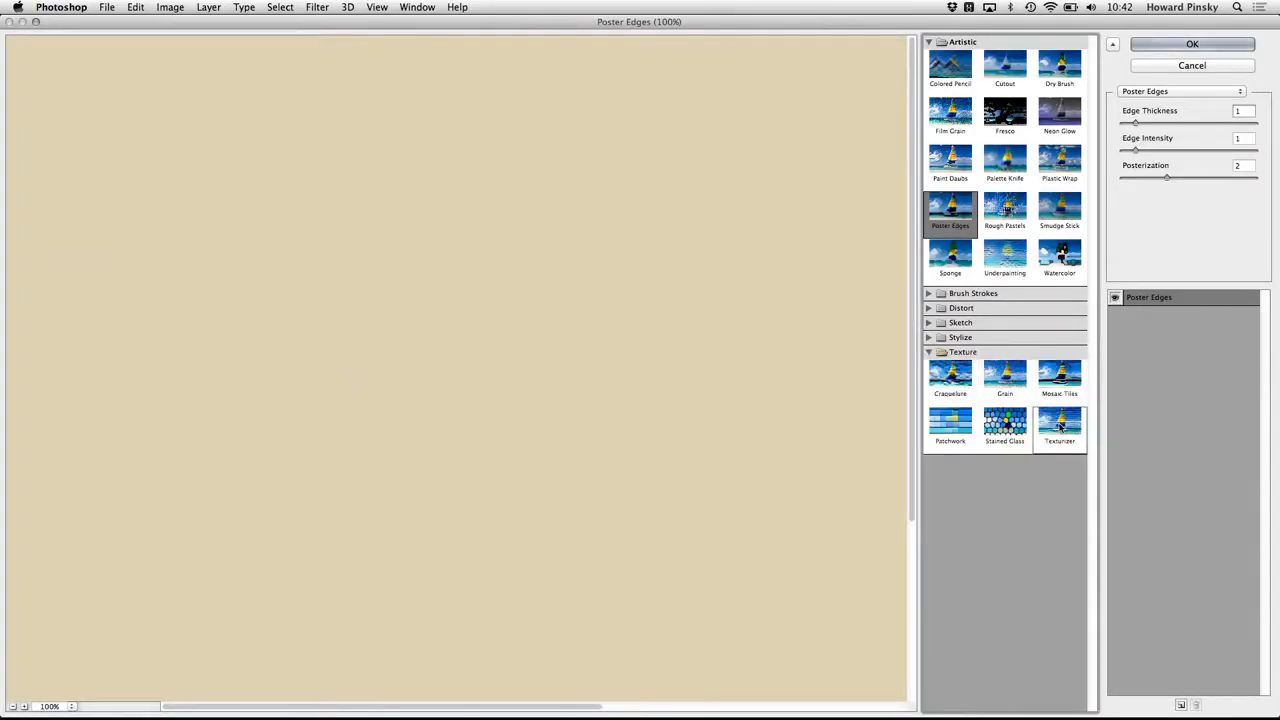
left_click(1183, 112)
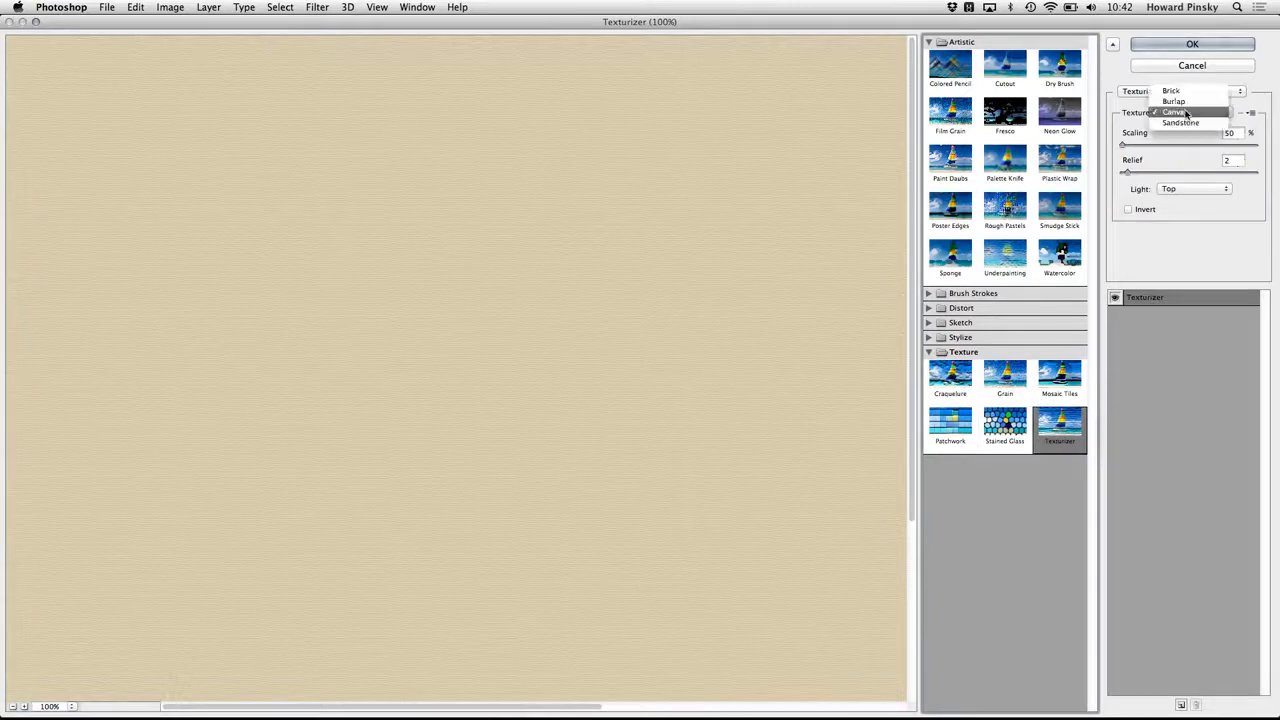
left_click(1177, 115)
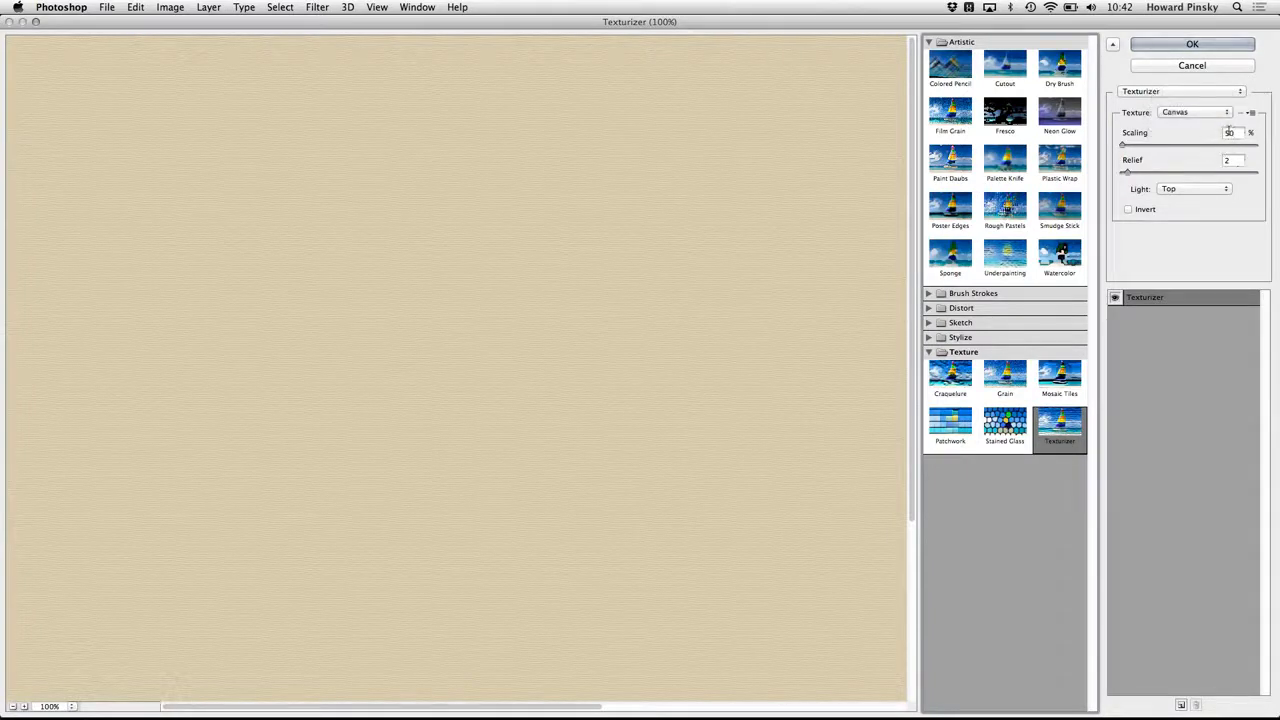
key("Tab")
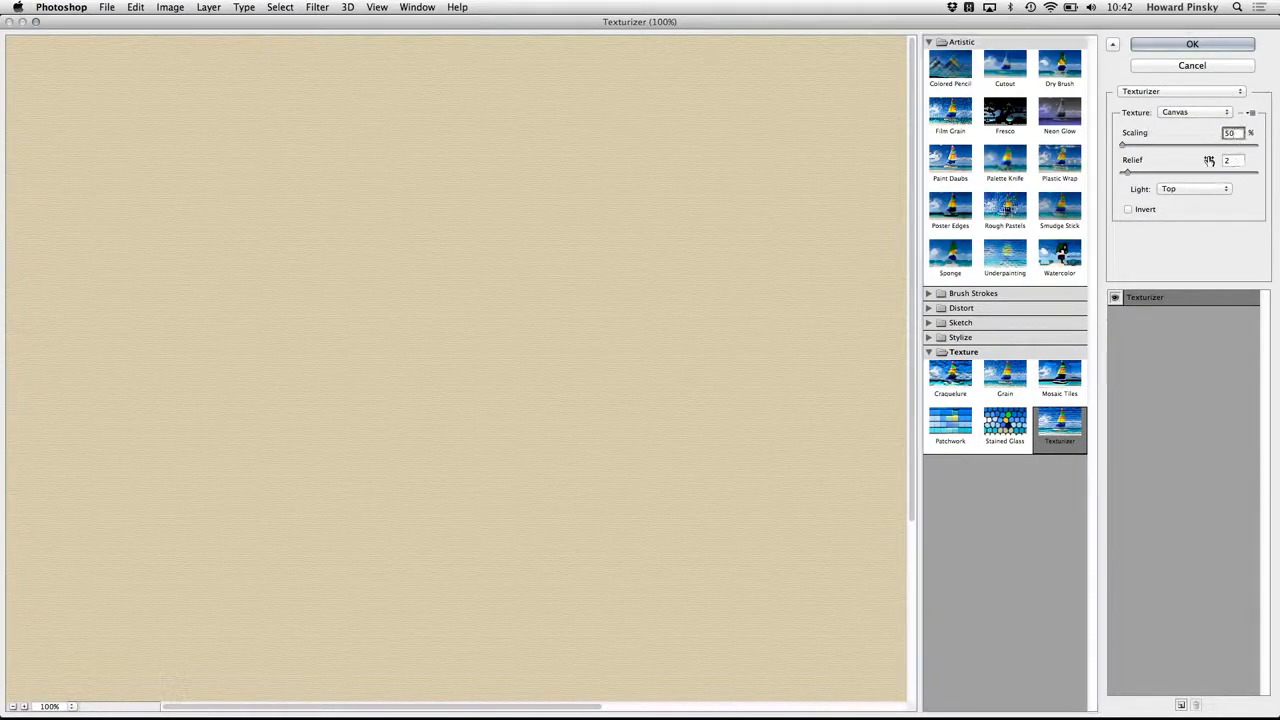
key("shift+Up")
key("shift+Up")
key("shift+Up")
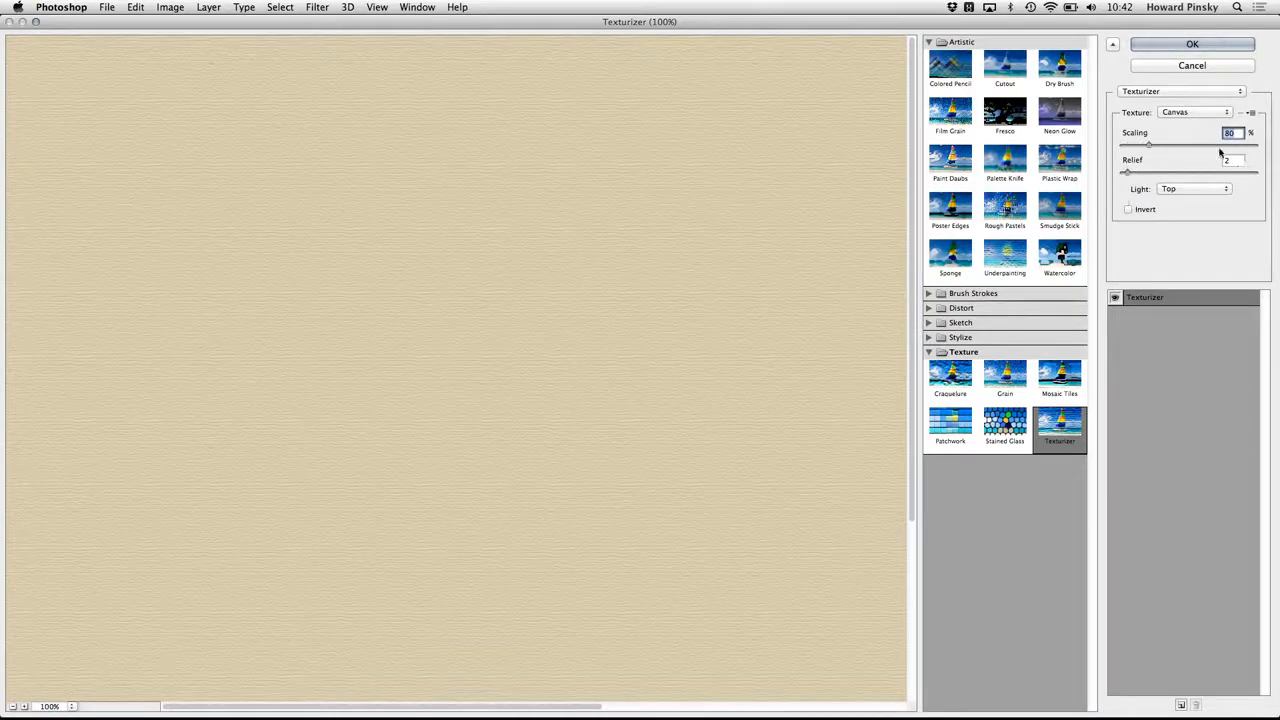
left_click(1195, 45)
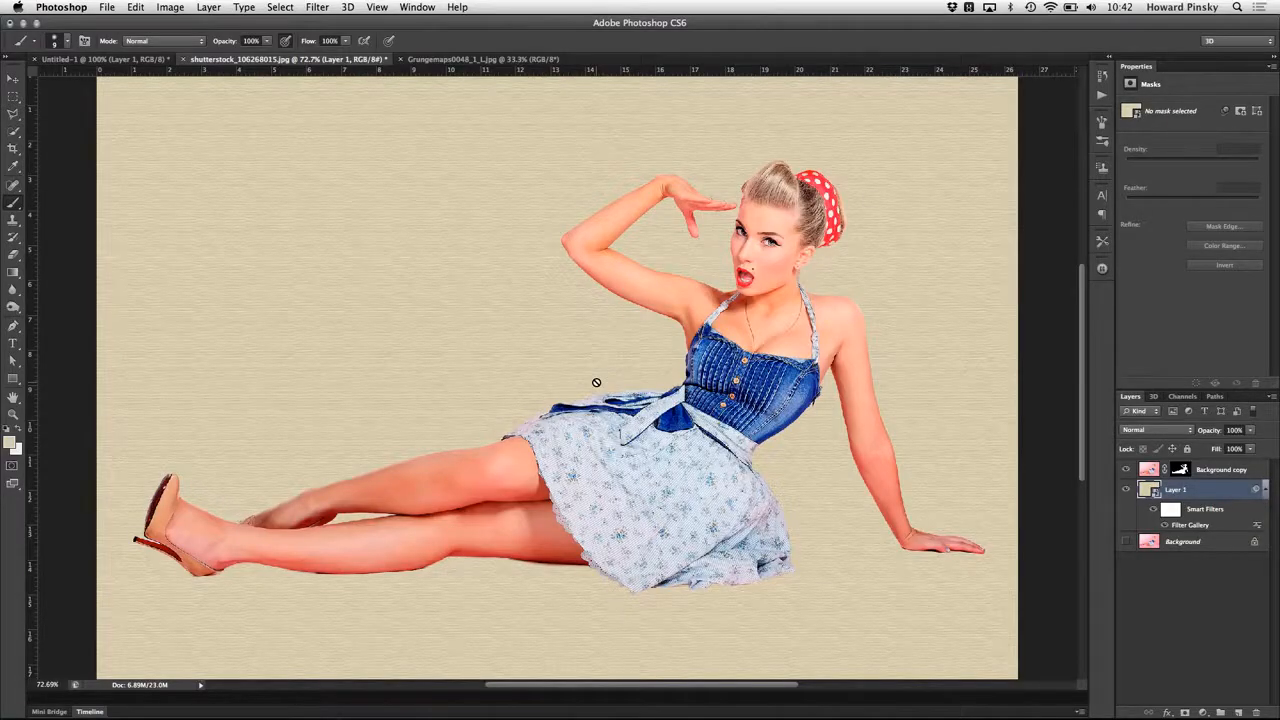
Add a second Filter Gallery effect to the beige layer, Spatter with spray radius 25 and smoothness 15.
key("super+1")
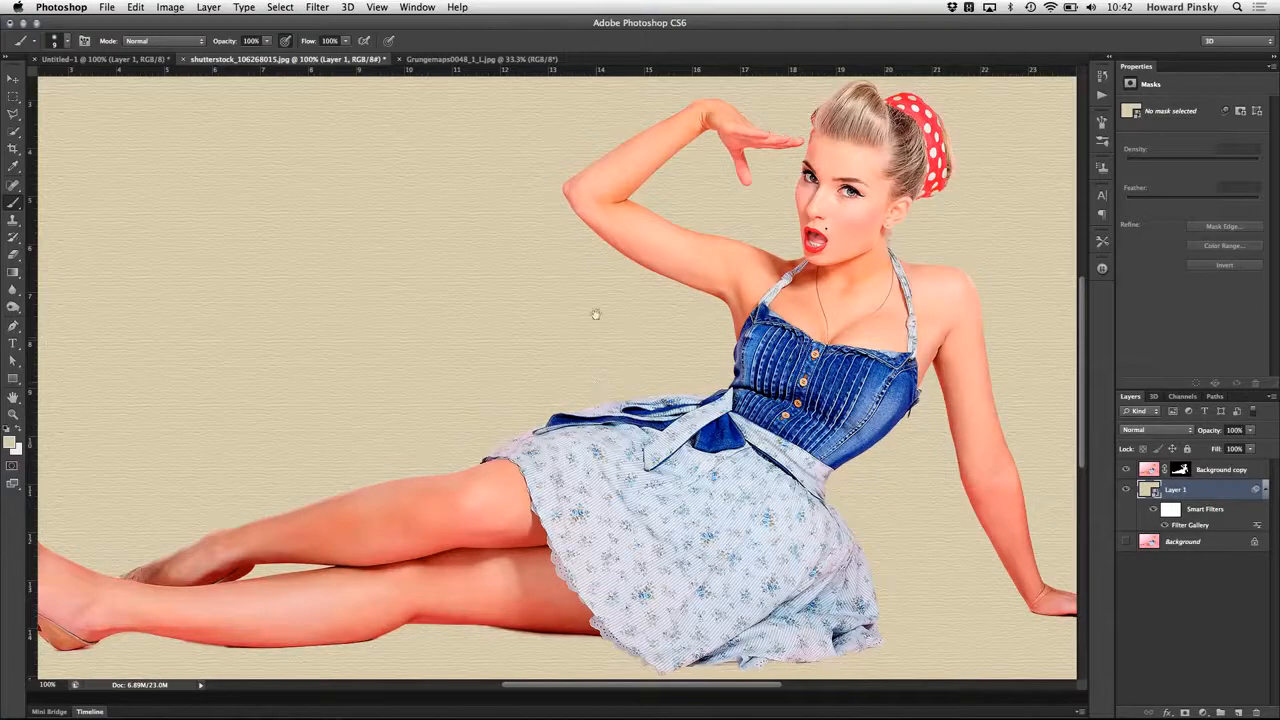
left_click_drag(599, 243, 600, 308)
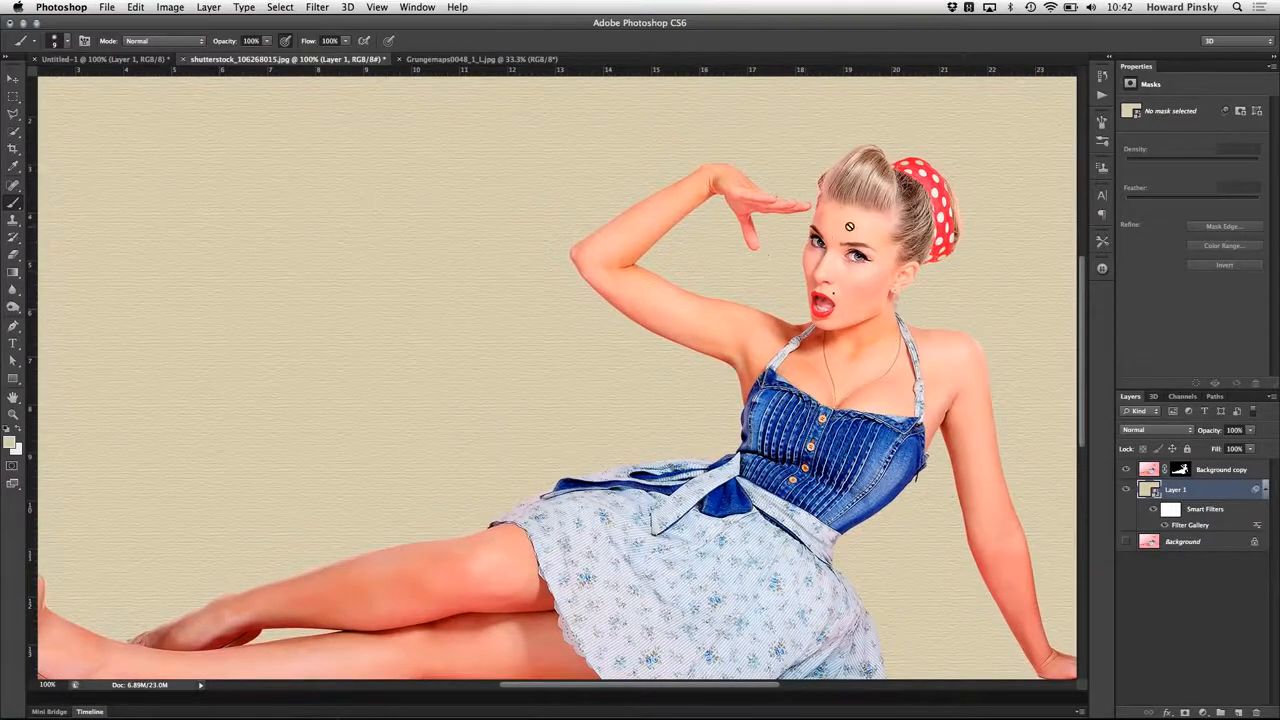
left_click_drag(807, 331, 858, 282)
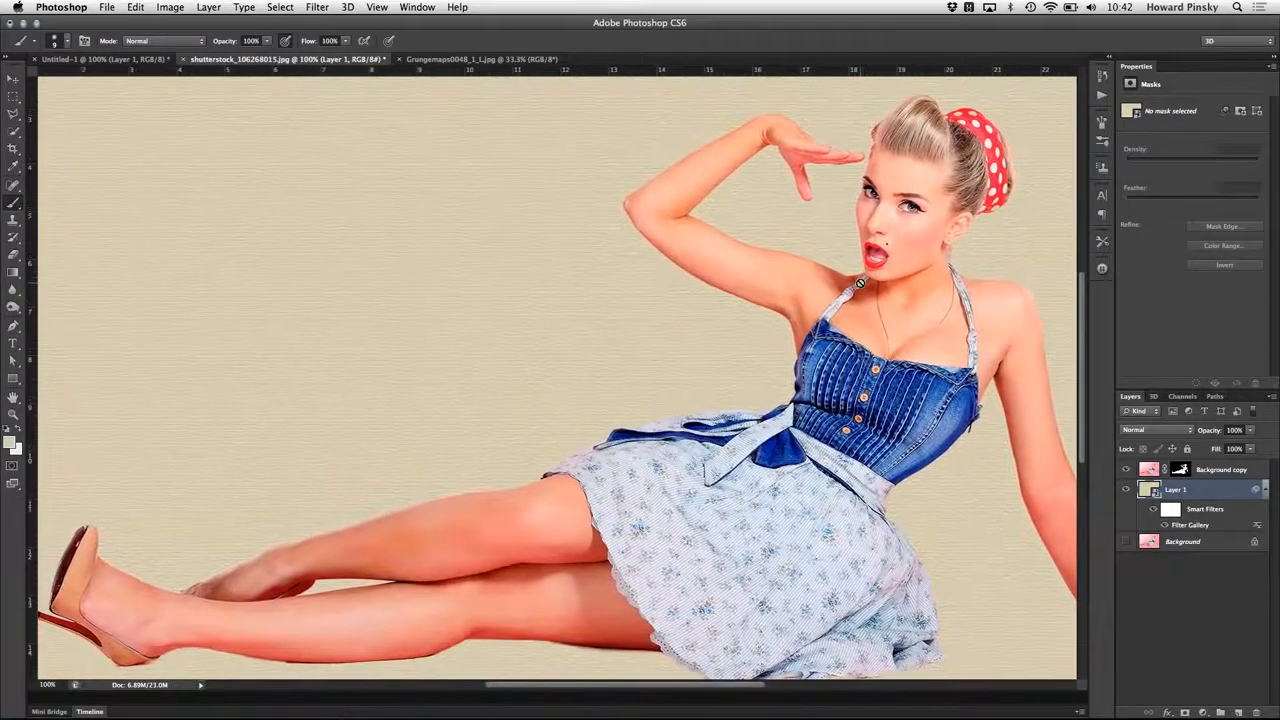
left_click(326, 5)
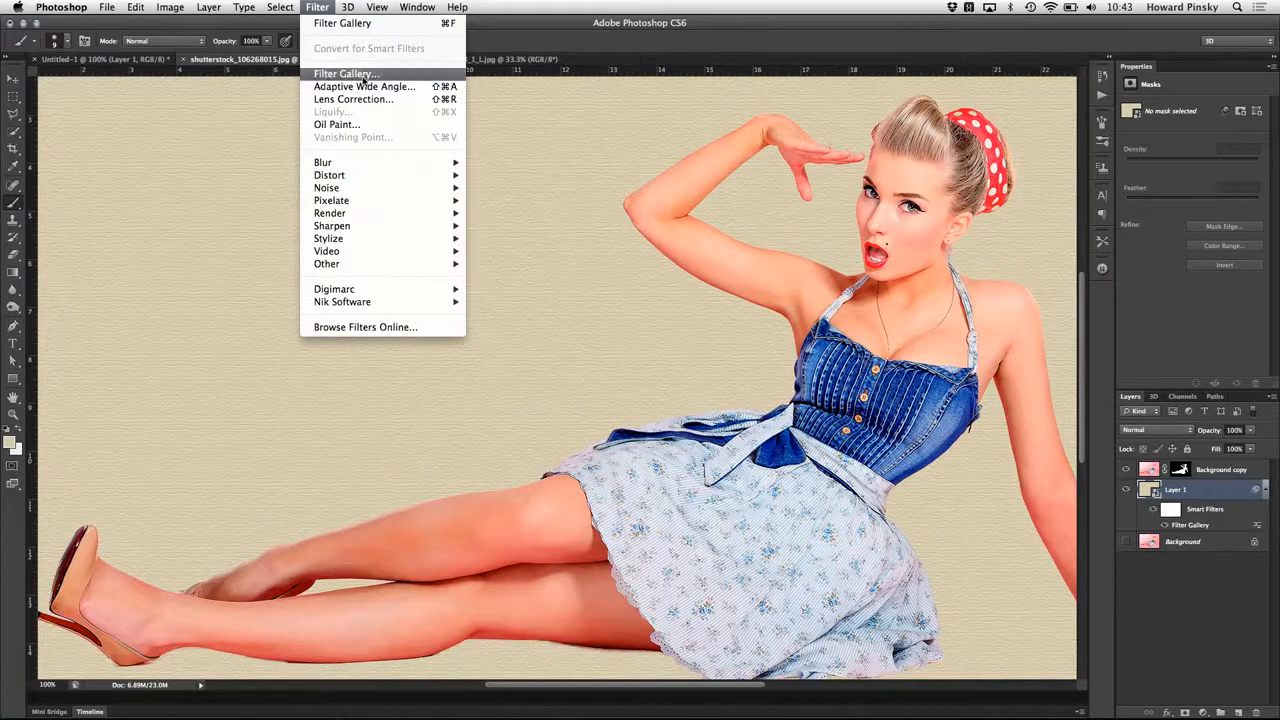
left_click(363, 75)
left_click(960, 57)
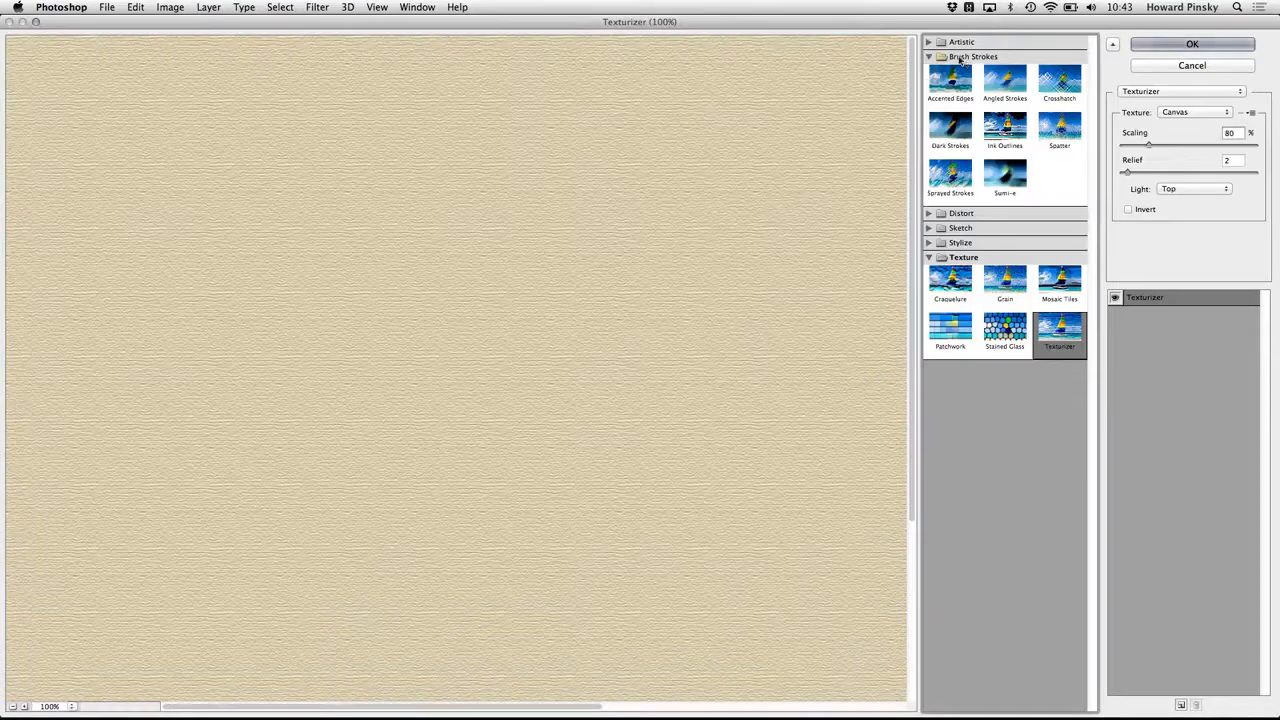
left_click(1050, 133)
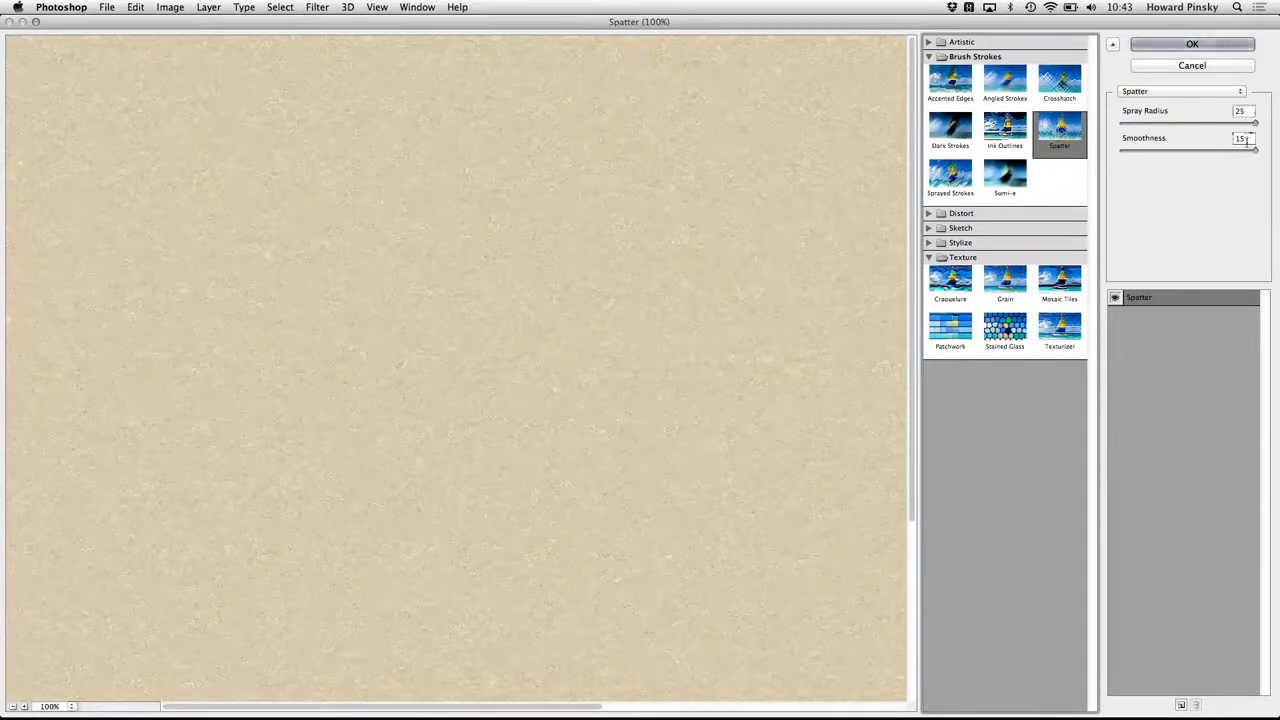
left_click(1200, 48)
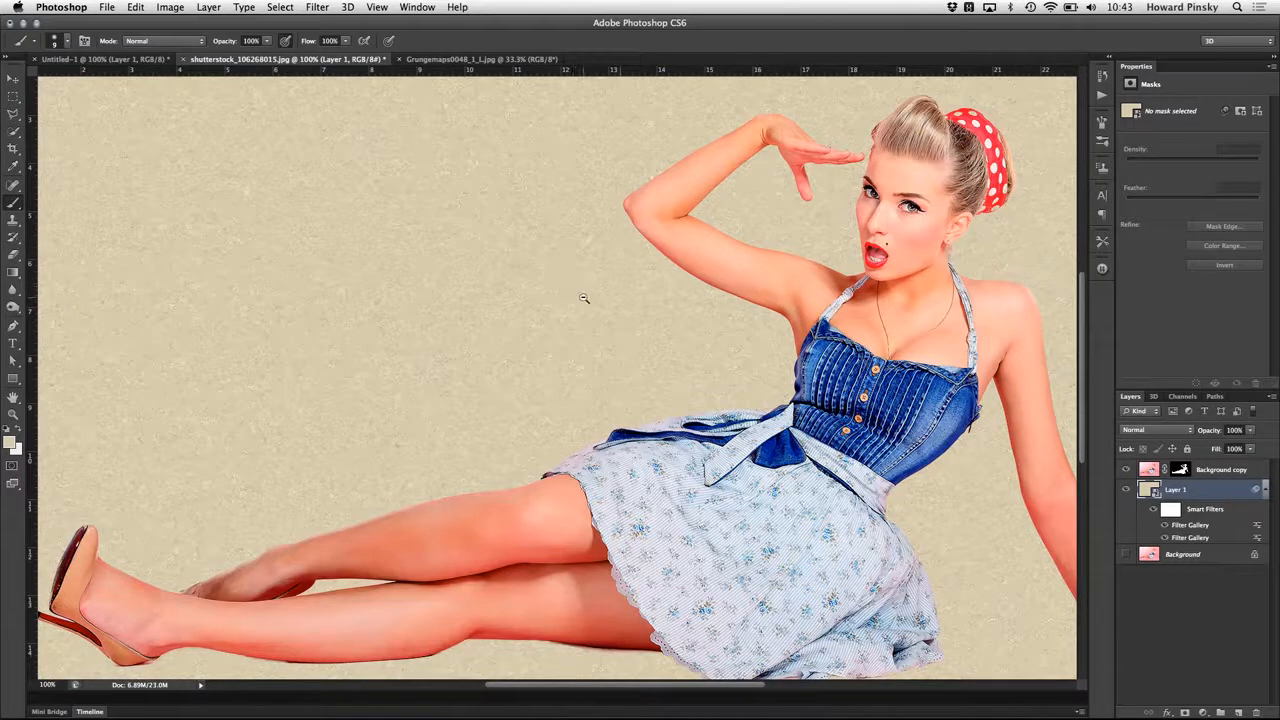
Add a new empty layer above the textured beige layer and set the foreground color to black (000000).
left_click(585, 298, "alt")
left_click(588, 305, "alt")
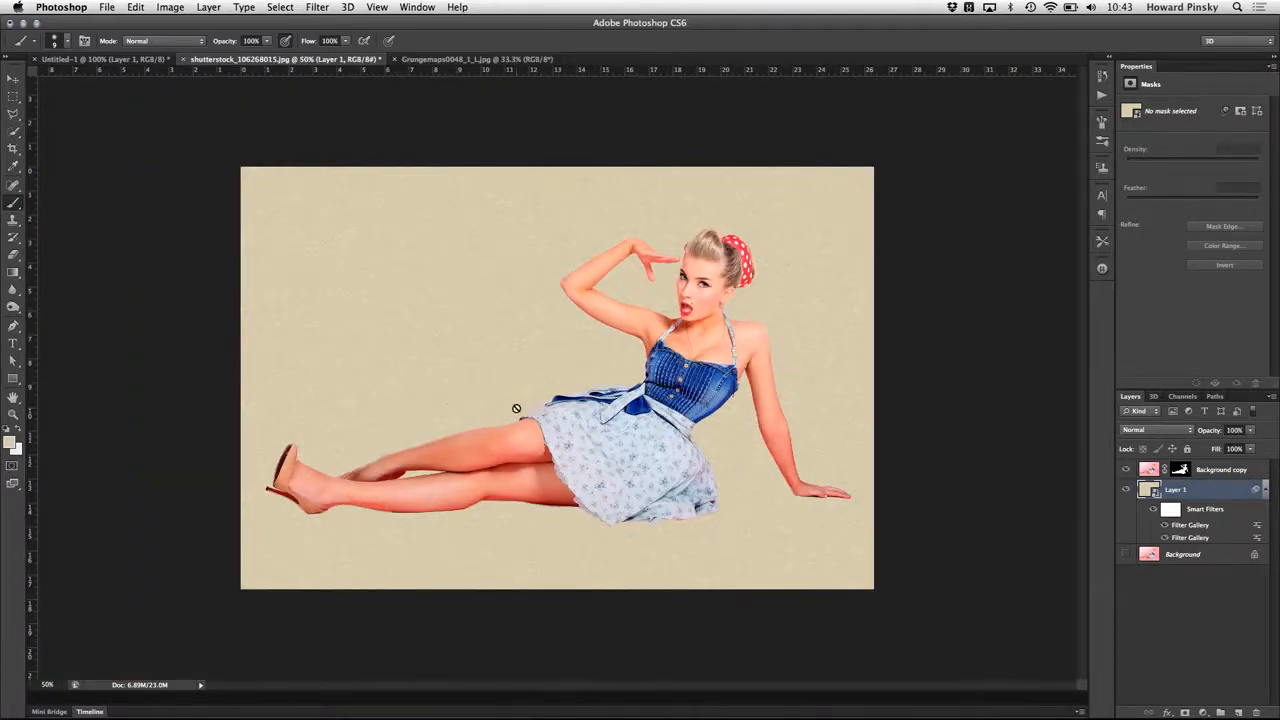
left_click(1240, 712)
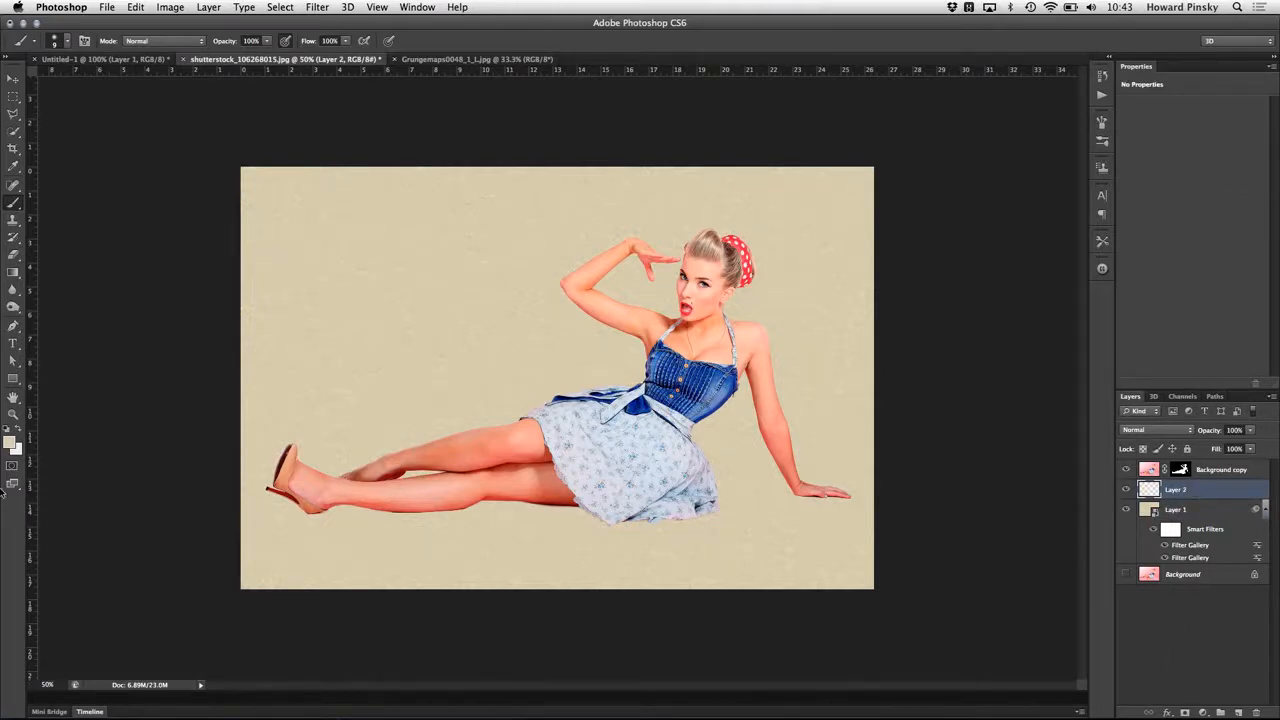
left_click(12, 443)
left_click_drag(589, 330, 513, 418)
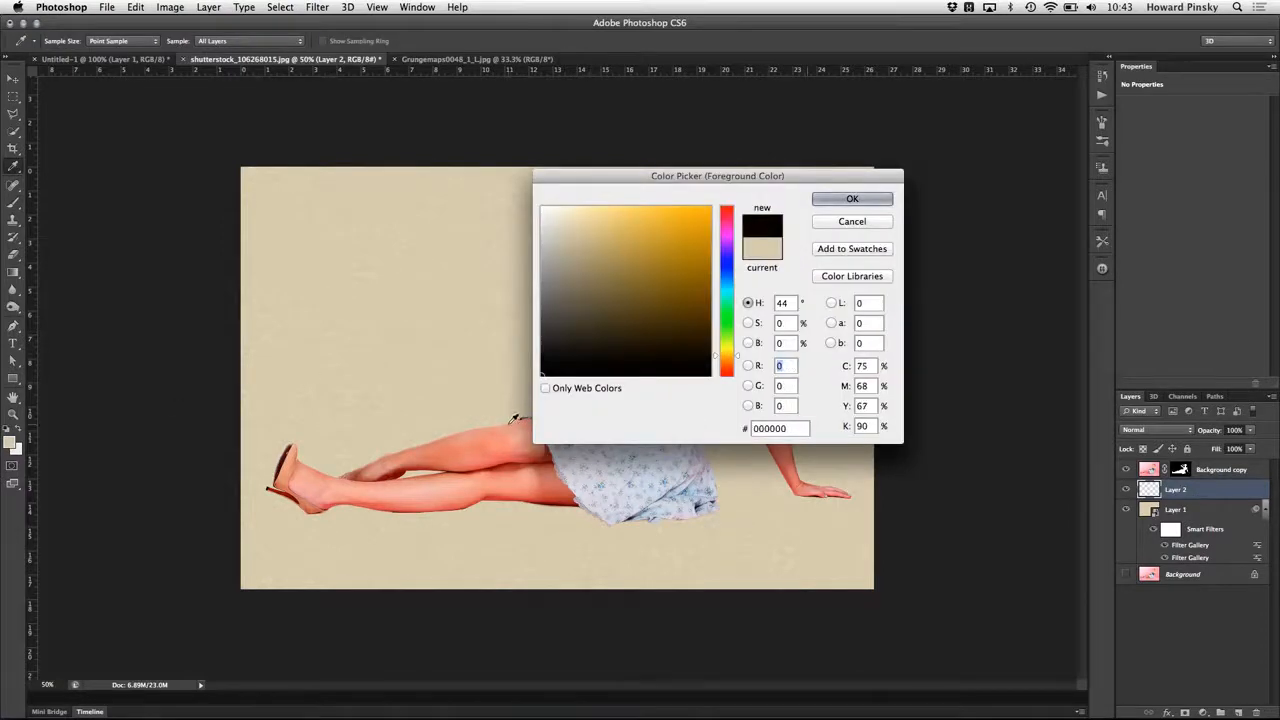
key("Return")
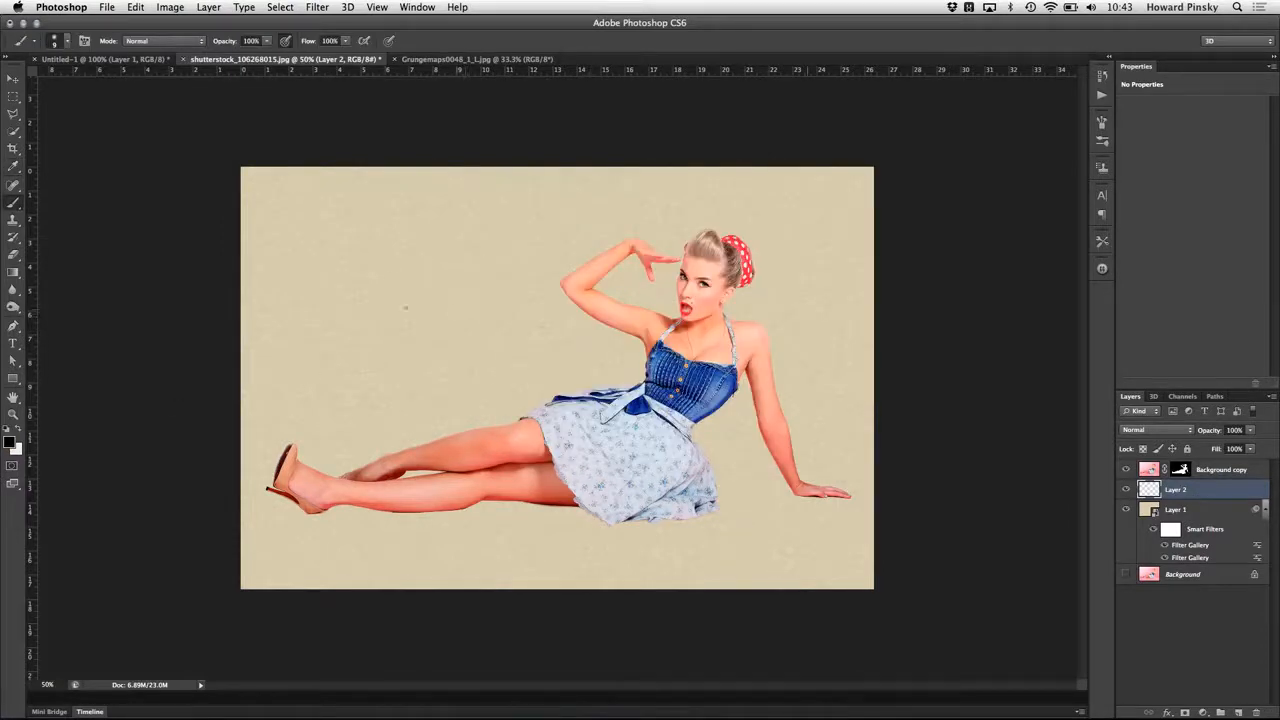
Paint soft black shading around the canvas edges on Layer 2 with a 737 px, 0% hardness brush and set the layer's blend mode to Overlay.
right_click(396, 279)
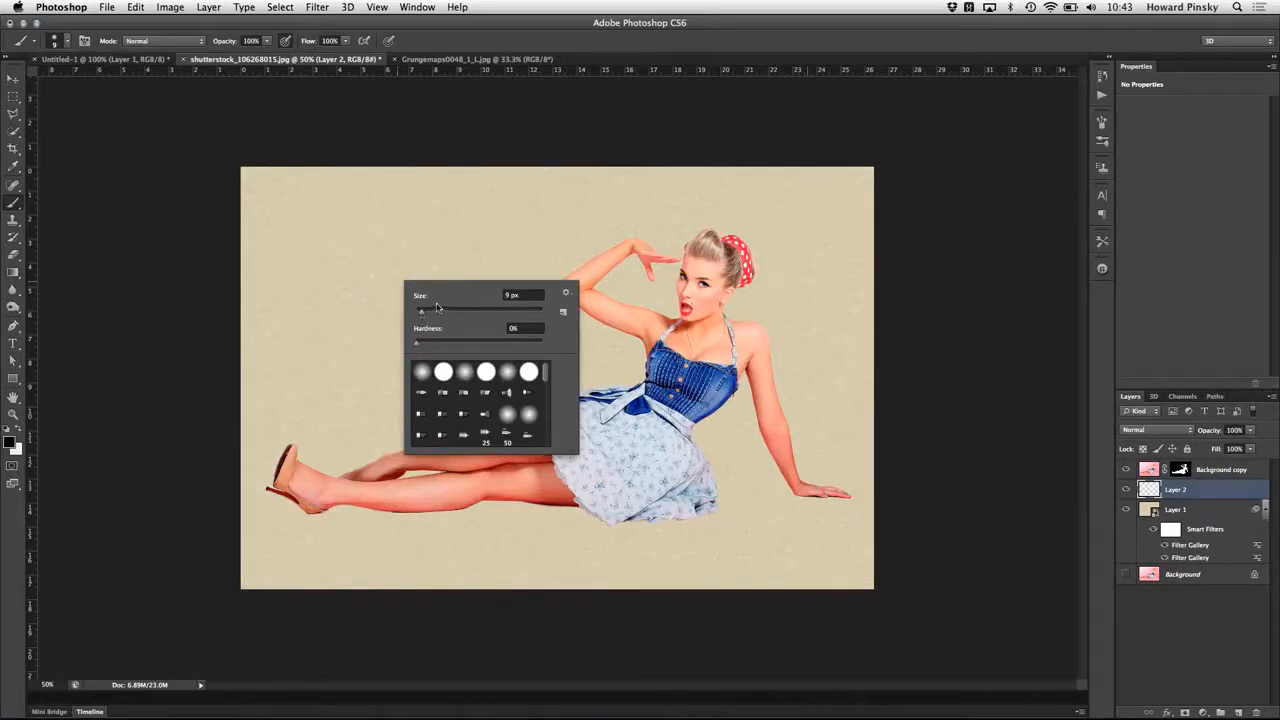
left_click_drag(422, 311, 531, 313)
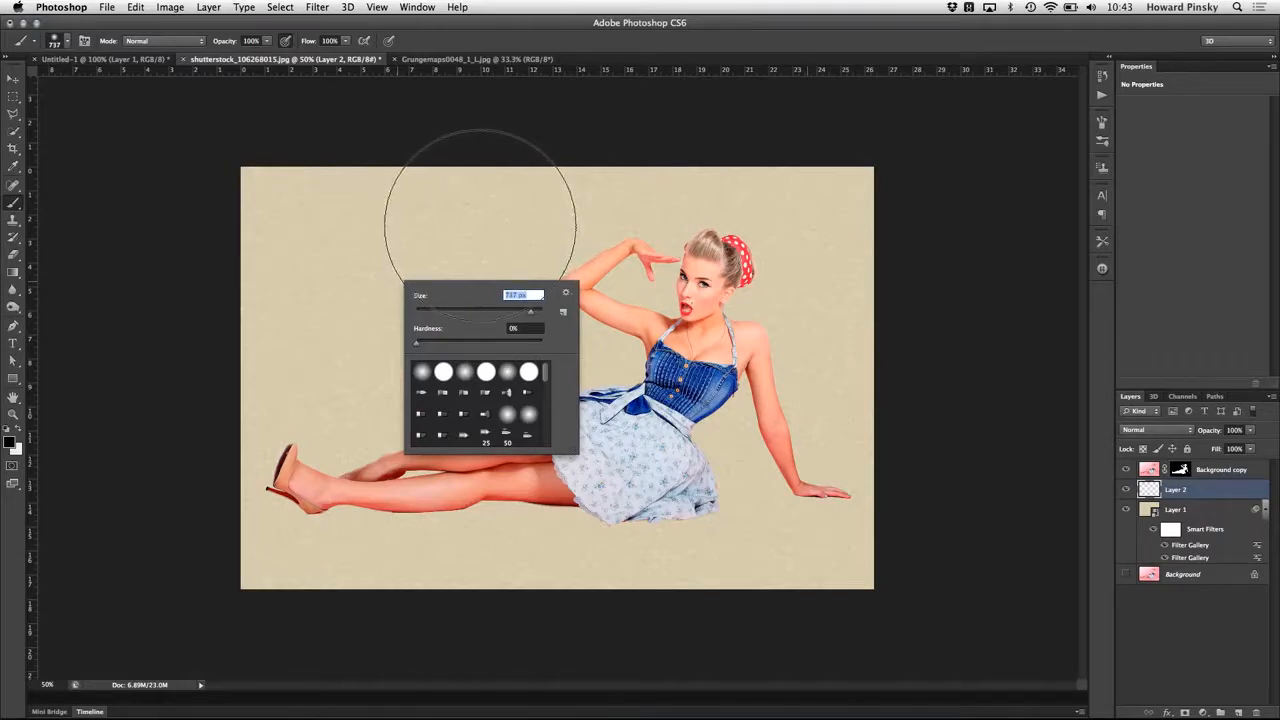
key("Return")
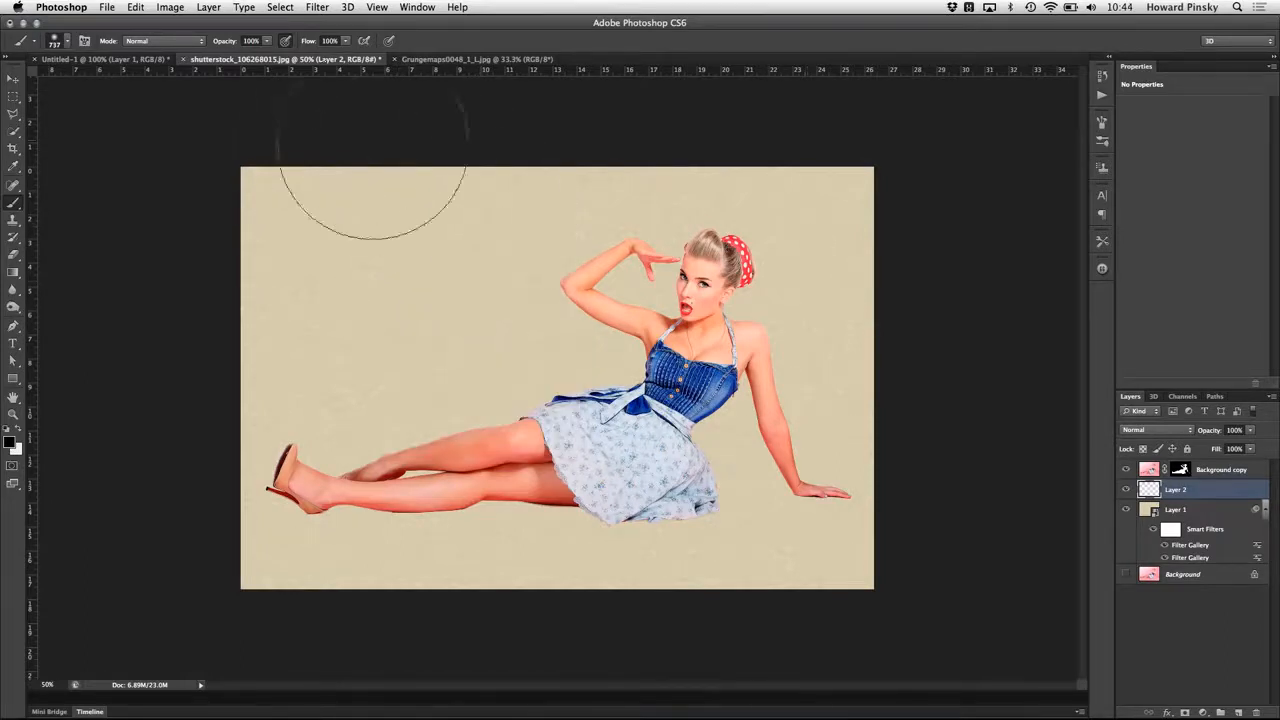
left_click_drag(194, 151, 192, 173)
mouse_move(212, 565)
left_mouse_down()
mouse_move(194, 580)
mouse_move(222, 548)
left_mouse_up()
left_click(205, 411)
left_click_drag(461, 653, 506, 620)
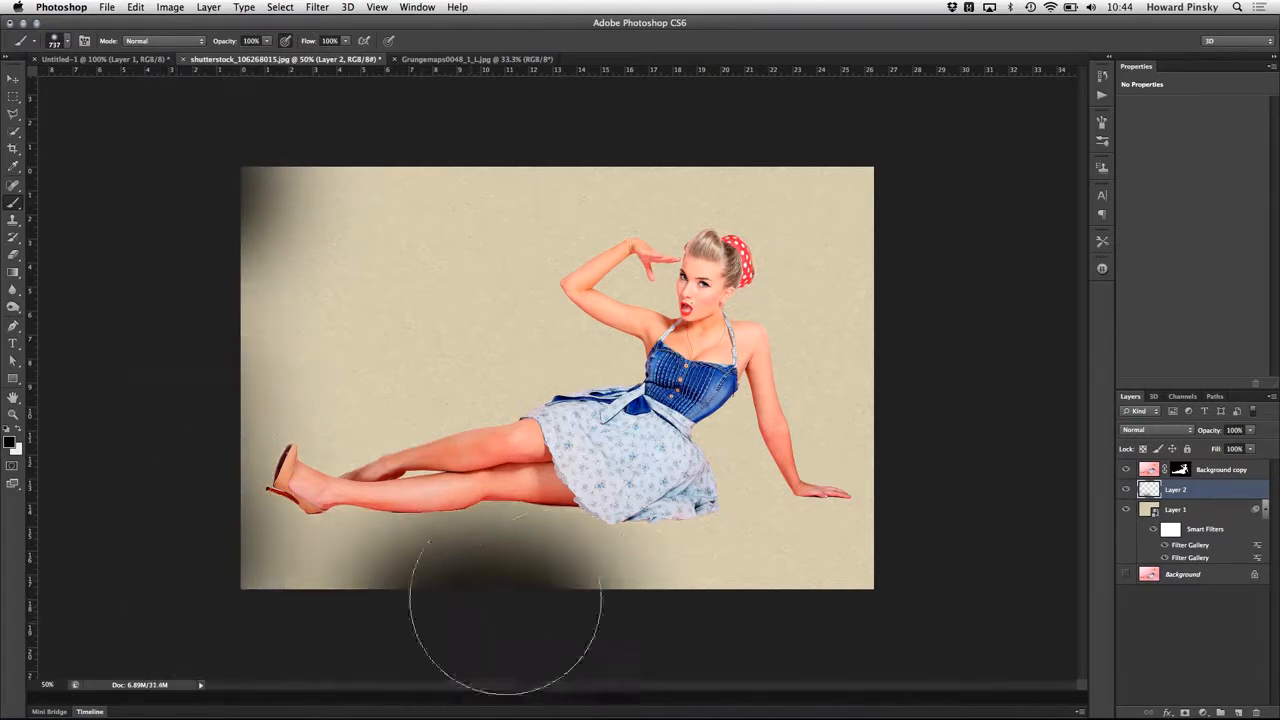
mouse_move(946, 186)
left_mouse_down()
mouse_move(934, 153)
mouse_move(598, 71)
mouse_move(505, 70)
mouse_move(595, 123)
mouse_move(685, 113)
left_mouse_up()
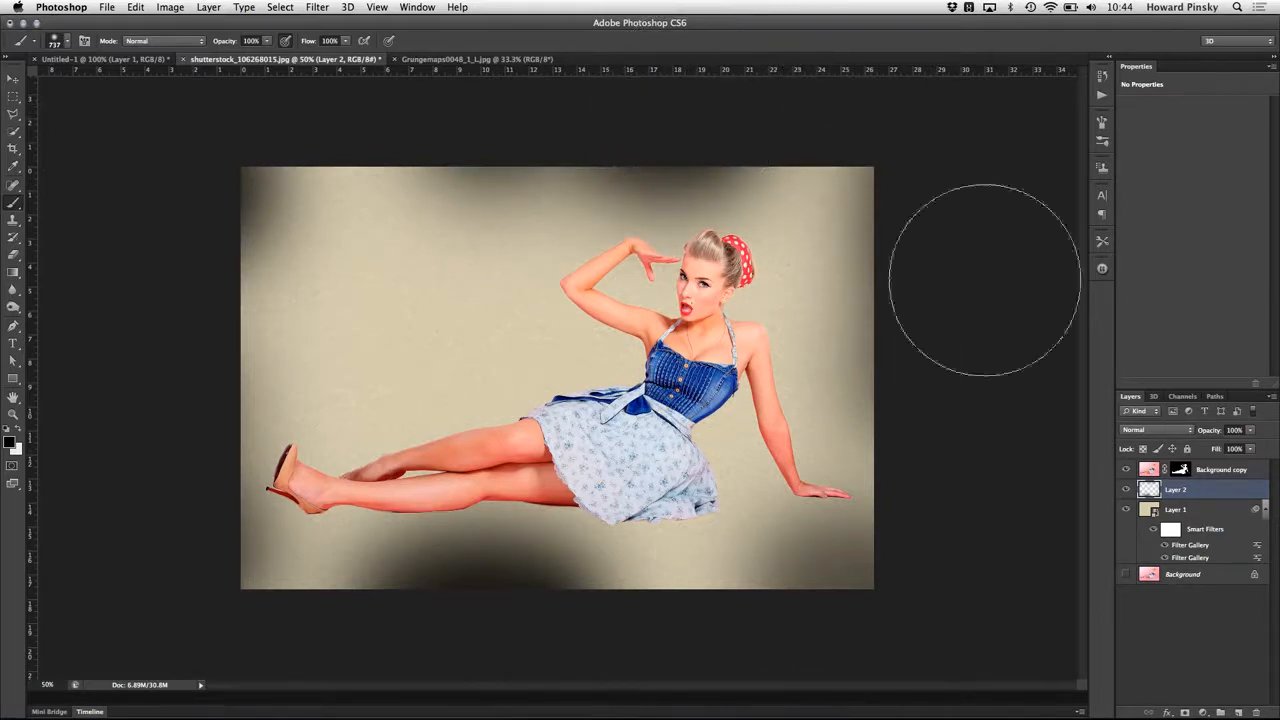
left_click(1175, 433)
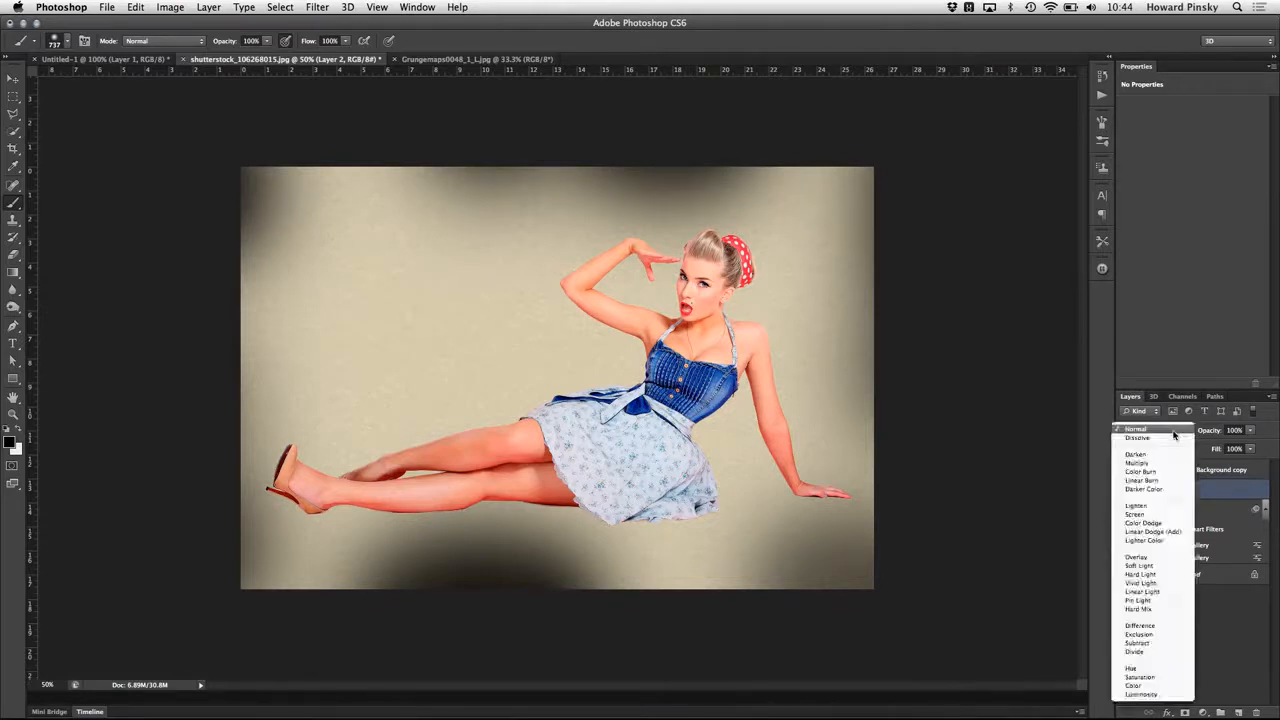
left_click(1134, 557)
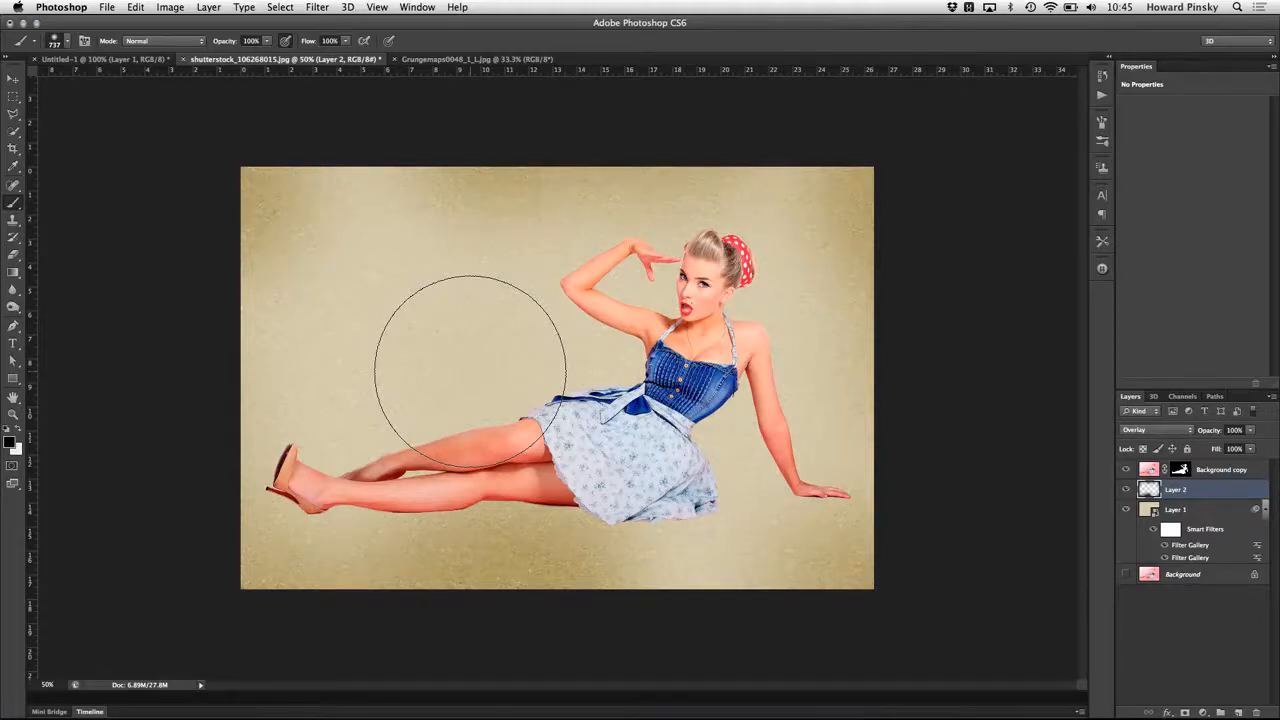
Rename the cut-out woman's layer to Model and duplicate it twice.
double_click(1226, 469)
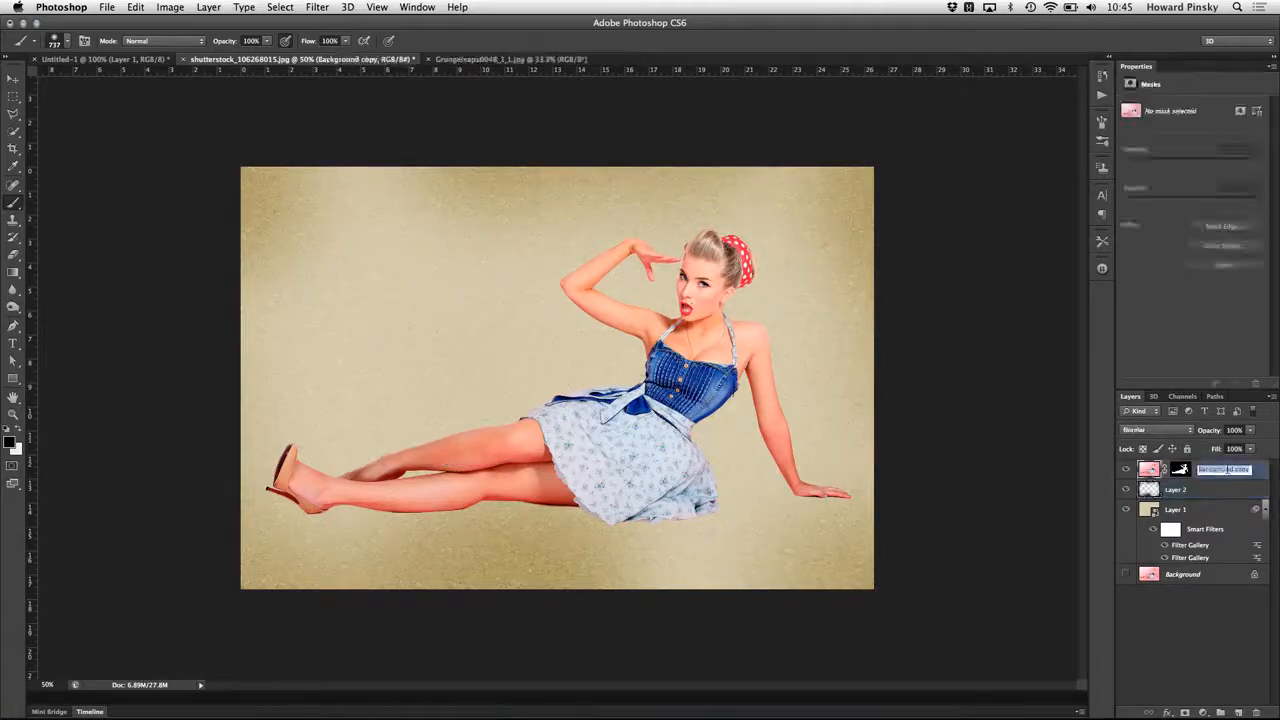
type("Model")
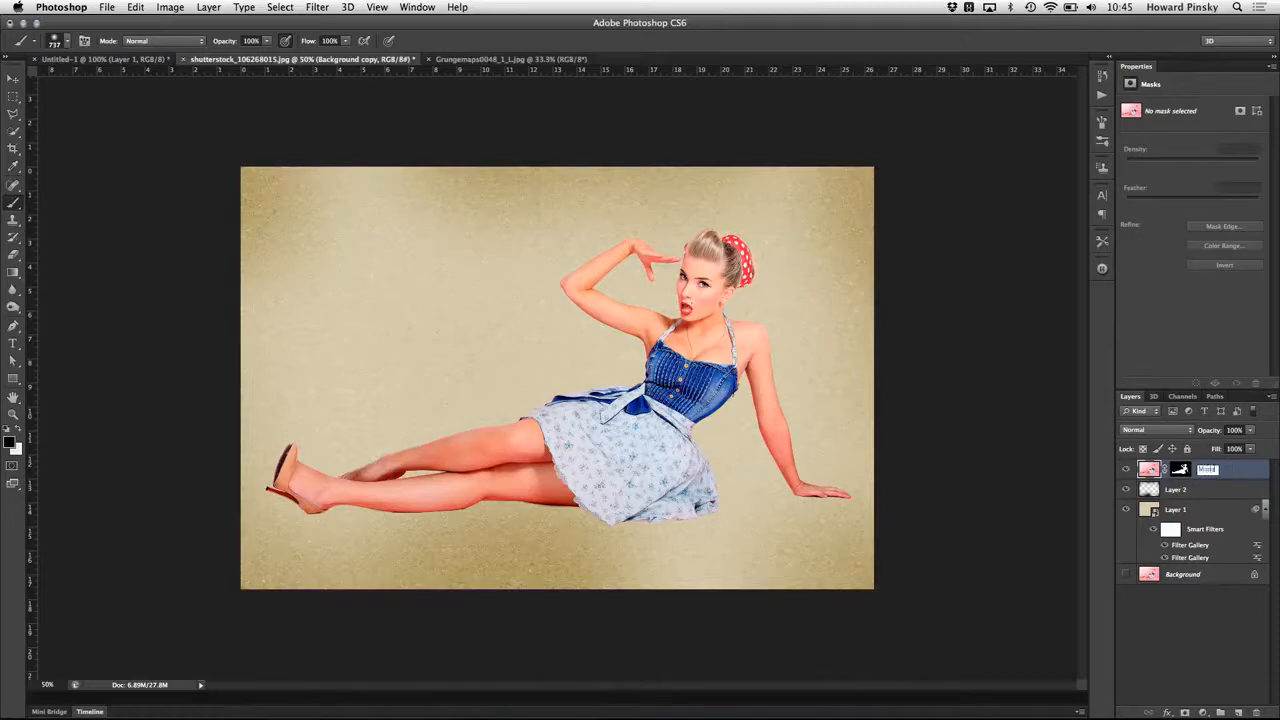
key("Return")
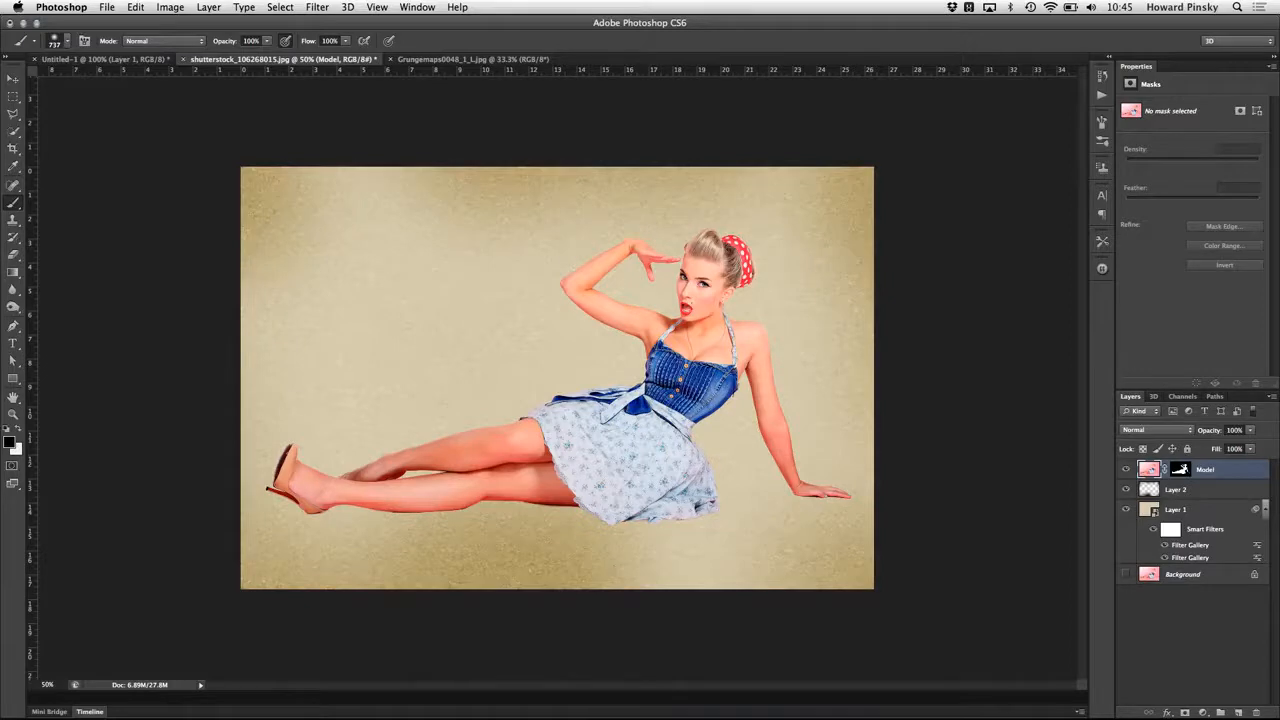
key("super+j")
key("super+j")
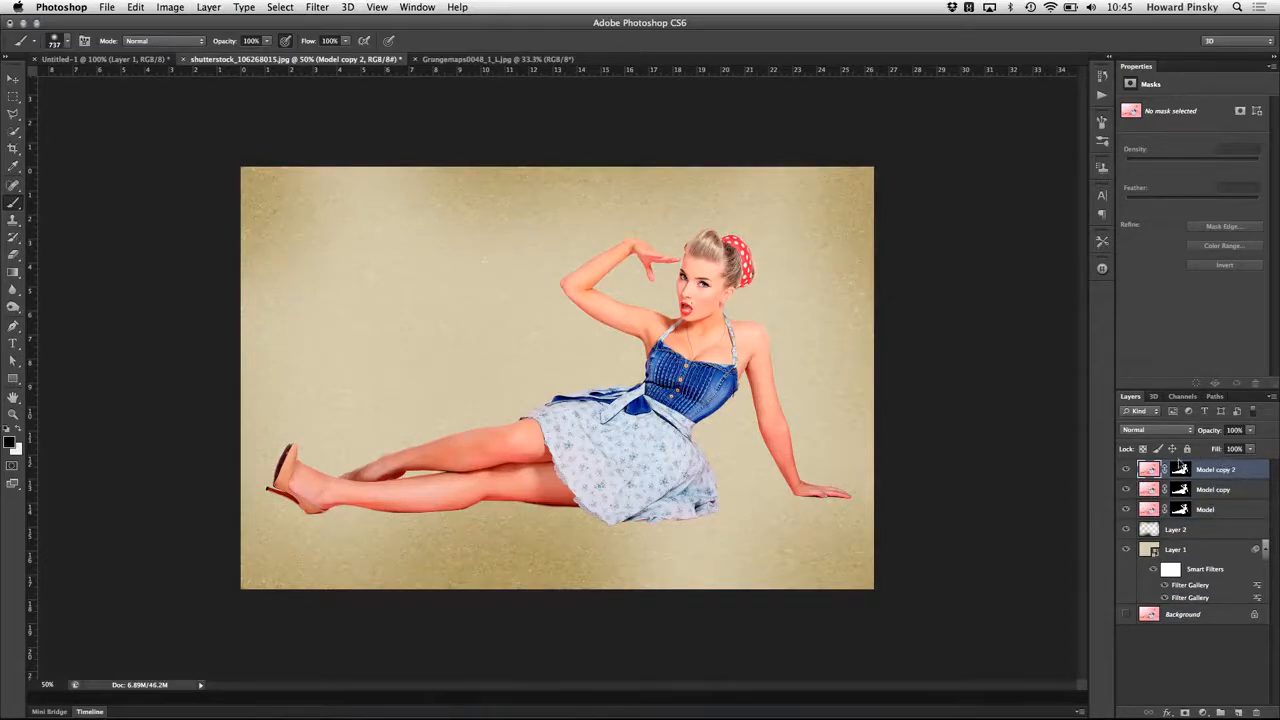
left_click(1227, 528)
left_click(1229, 509)
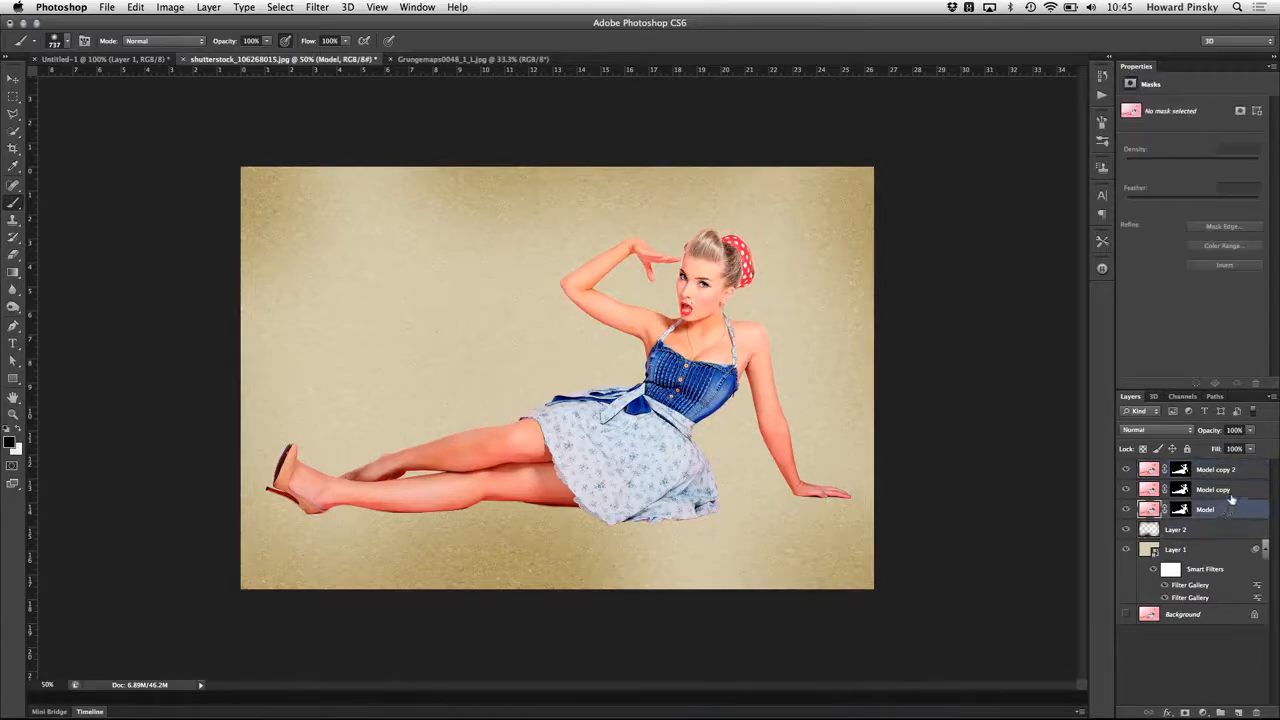
left_click(1231, 489)
left_click(1230, 474)
left_click(1207, 510)
left_click(1225, 492)
left_click(1225, 478)
Hide the Model copy 2 layer and add a Vibrance adjustment layer directly above Model copy.
left_click(1222, 493)
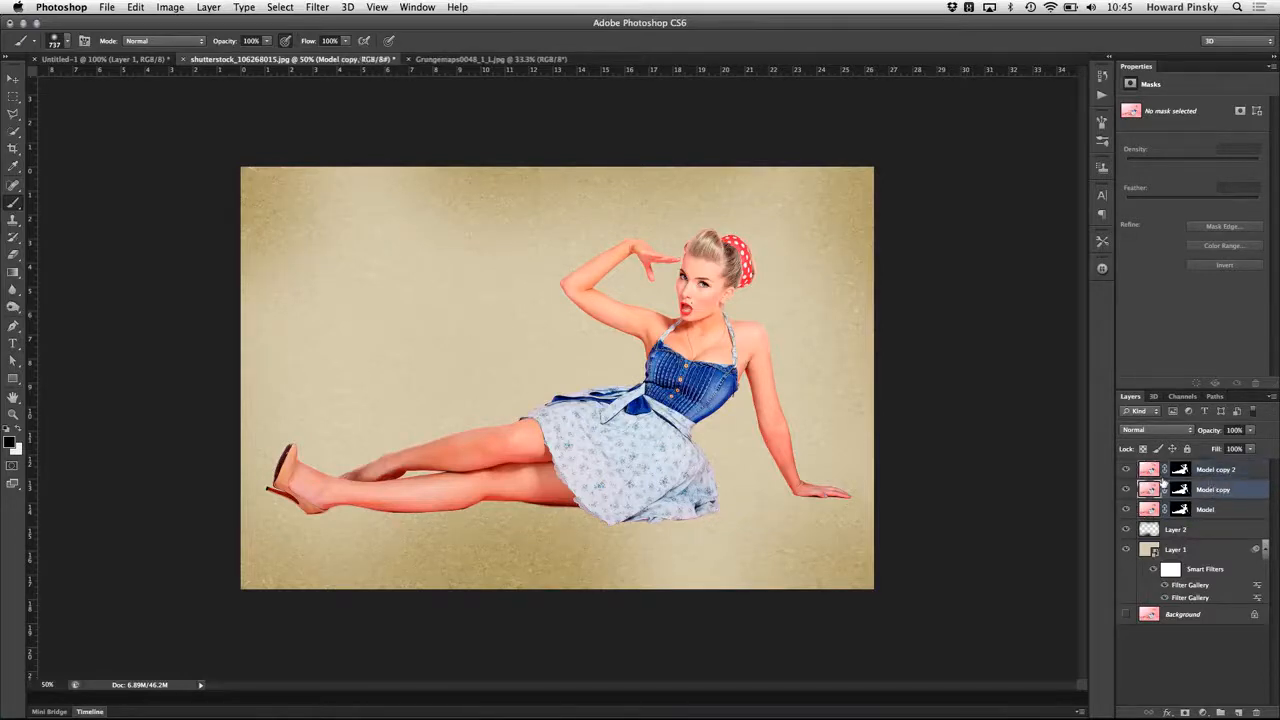
left_click(1126, 470)
left_click(1204, 712)
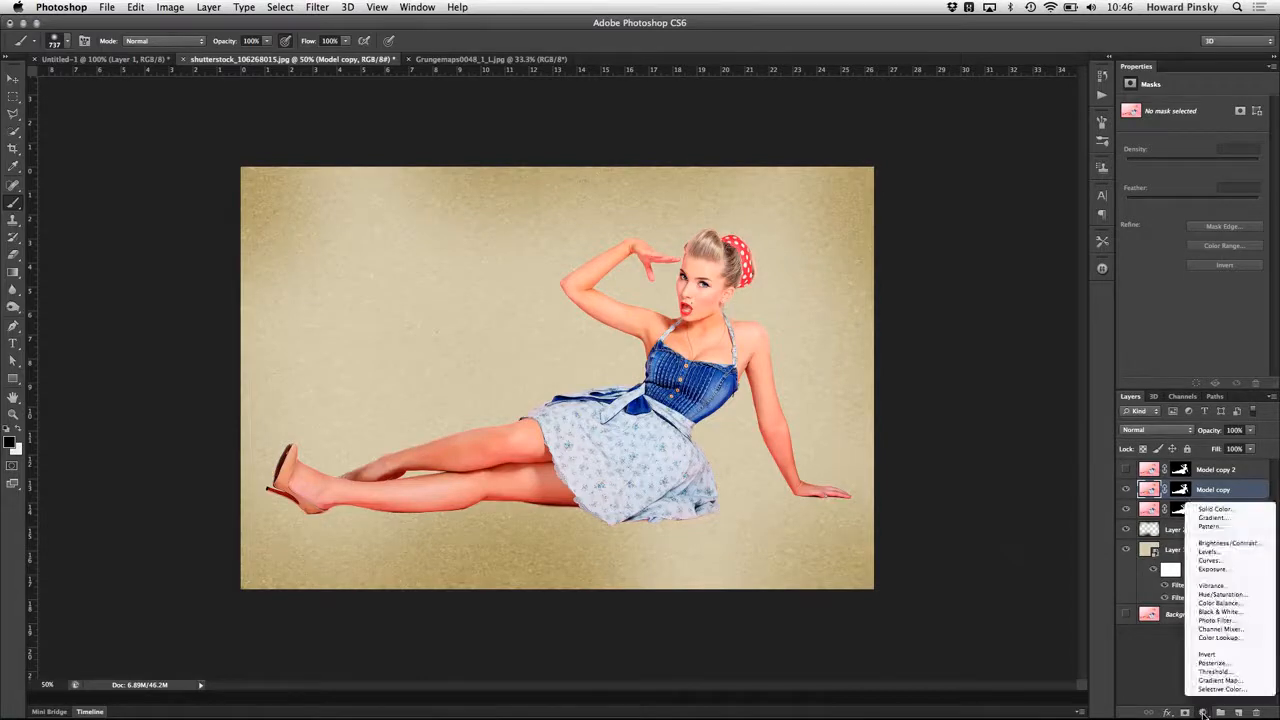
left_click(1212, 586)
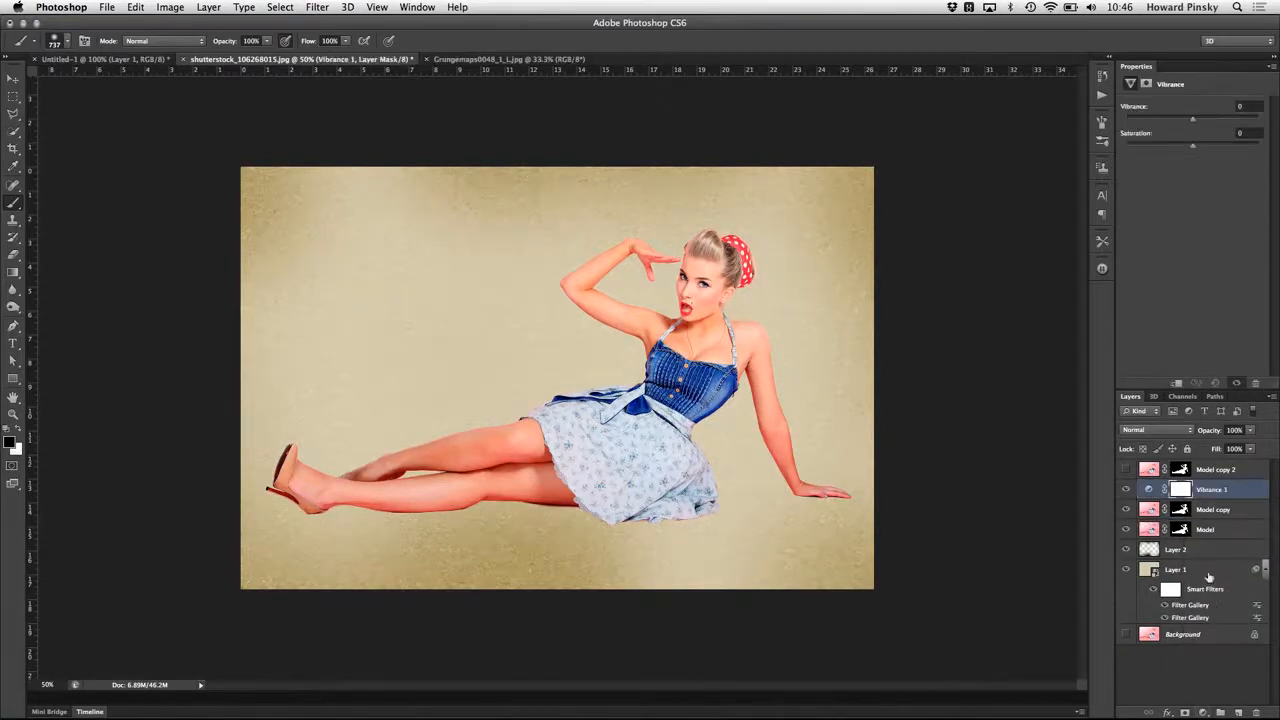
left_click_drag(1193, 120, 1223, 149)
key("super+z")
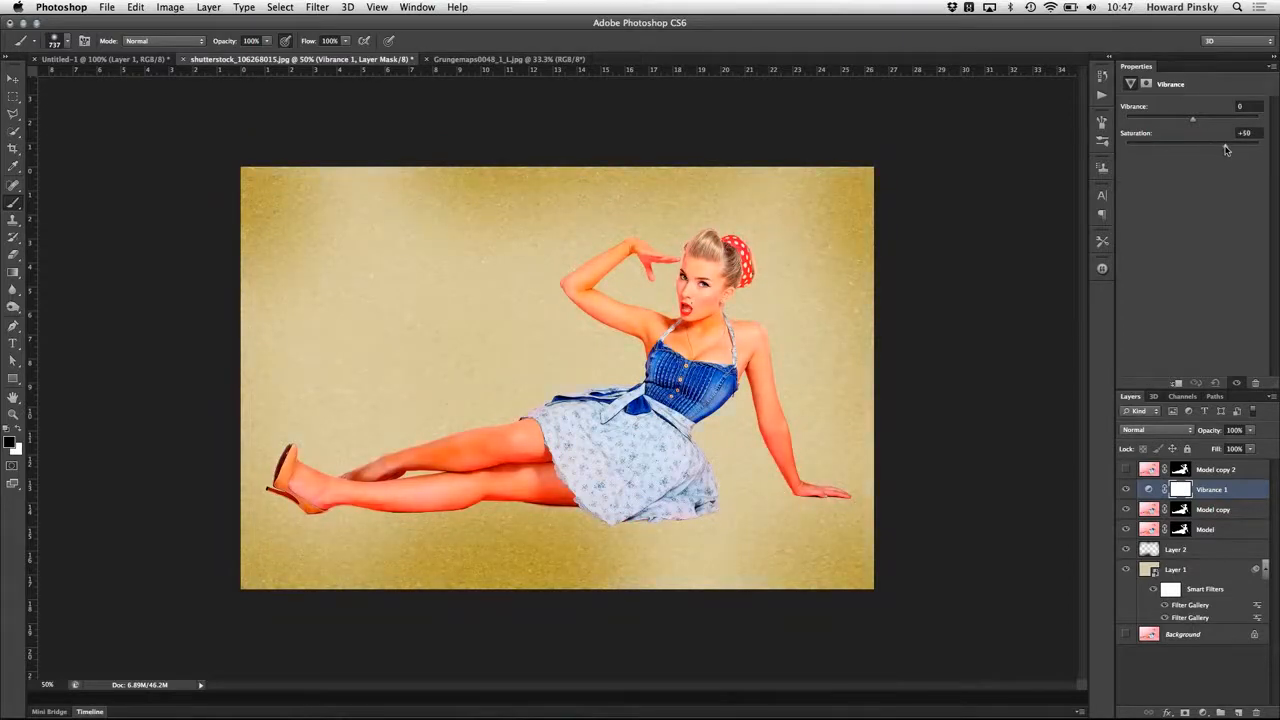
left_click_drag(1193, 121, 1214, 123)
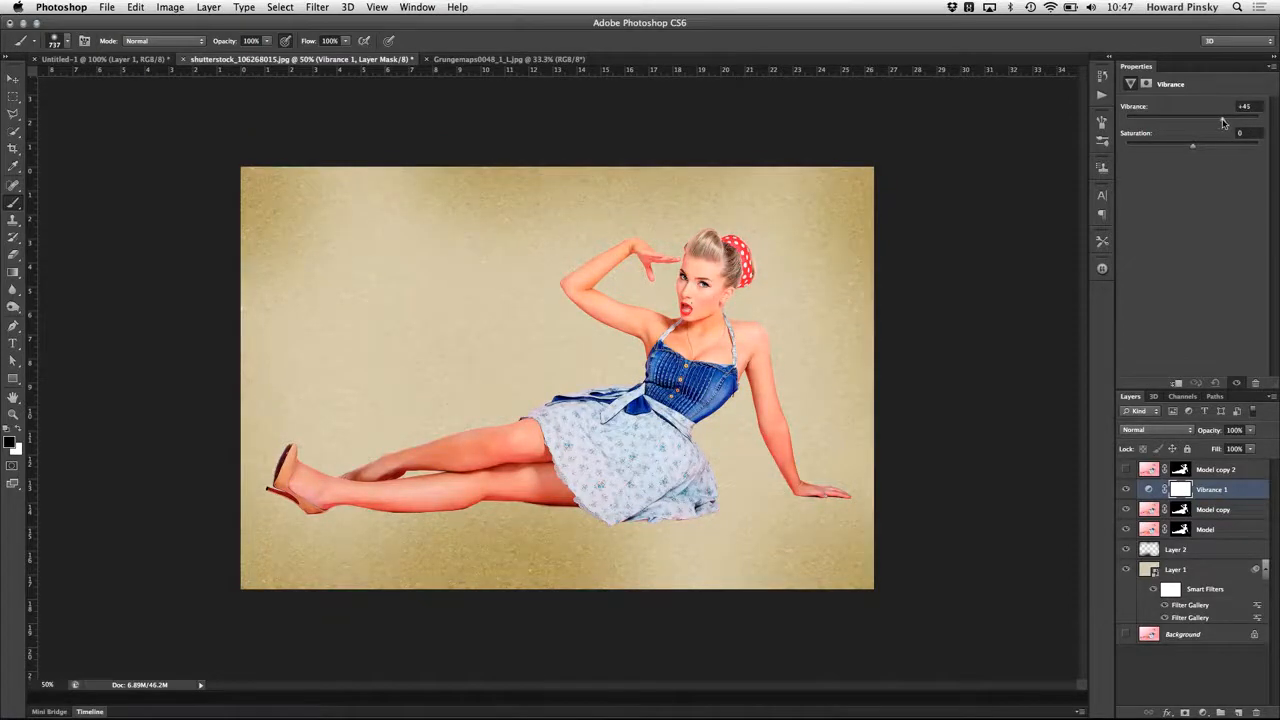
key("super+z")
Set the Vibrance adjustment layer's saturation to -34.
left_click_drag(1194, 147, 1173, 144)
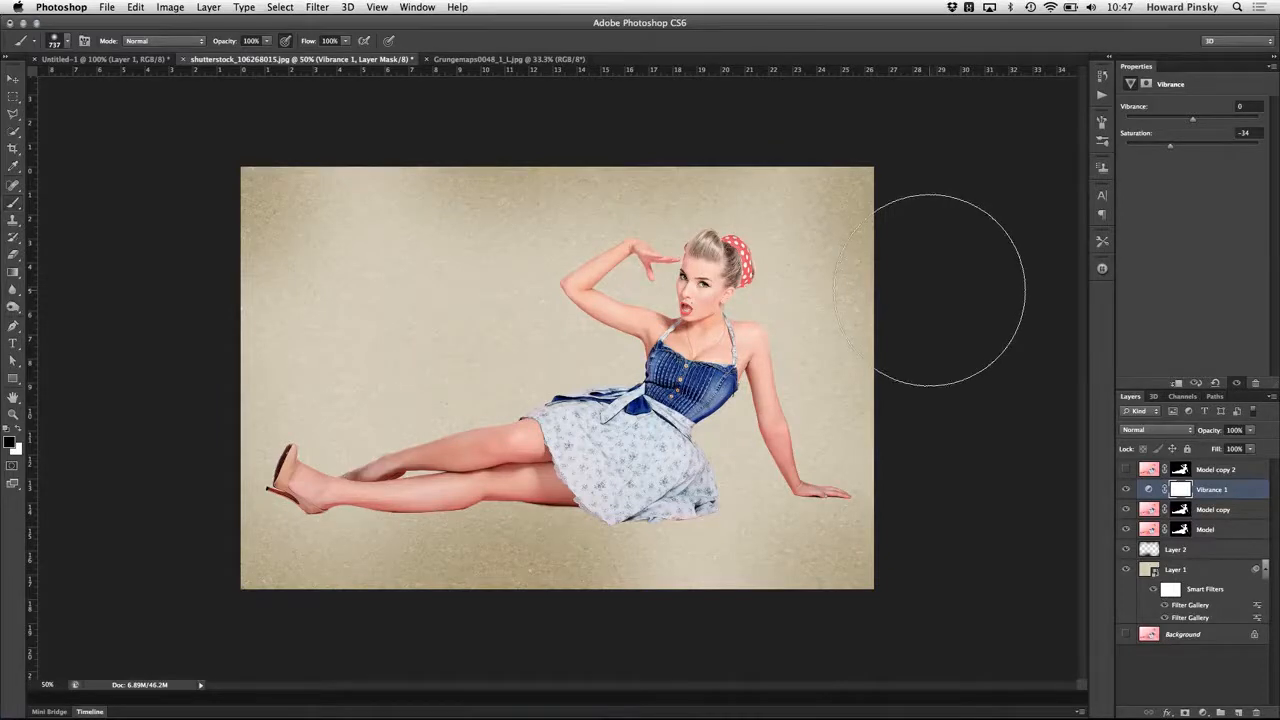
key("v")
Make the Model copy 2 layer visible again and convert it to a Smart Object.
left_click(1252, 472)
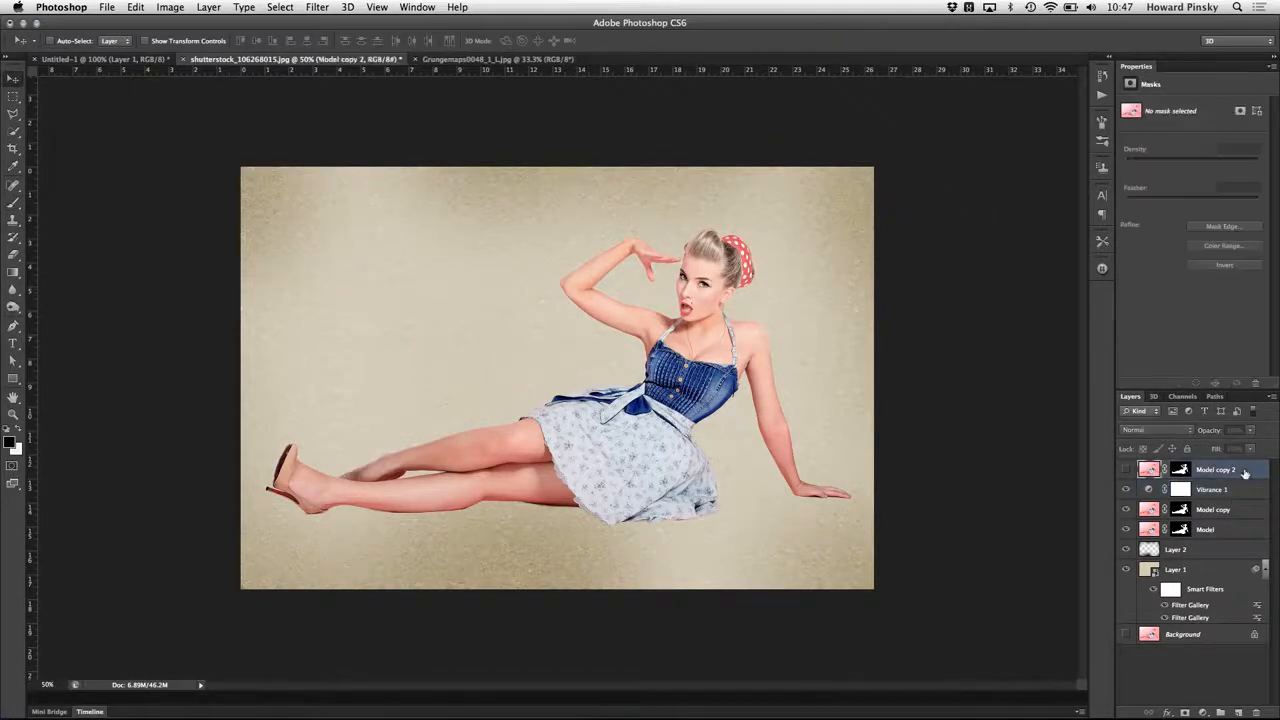
left_click(1126, 469)
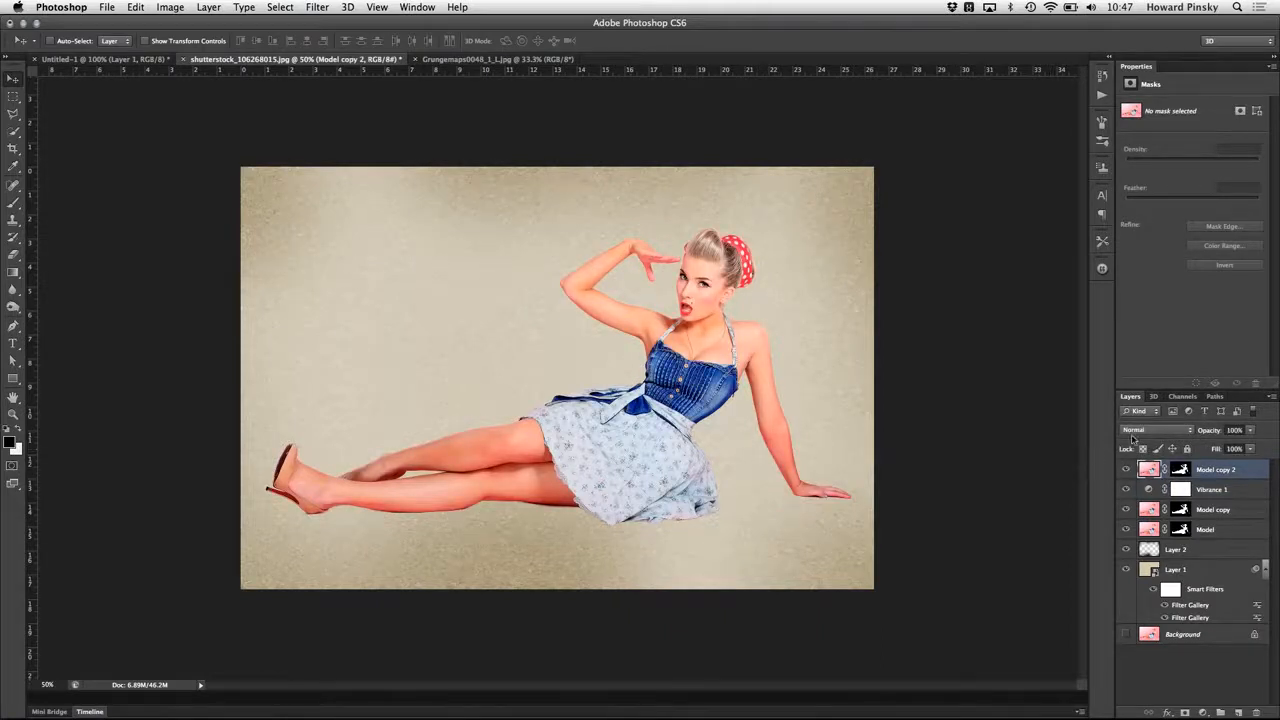
right_click(1256, 468)
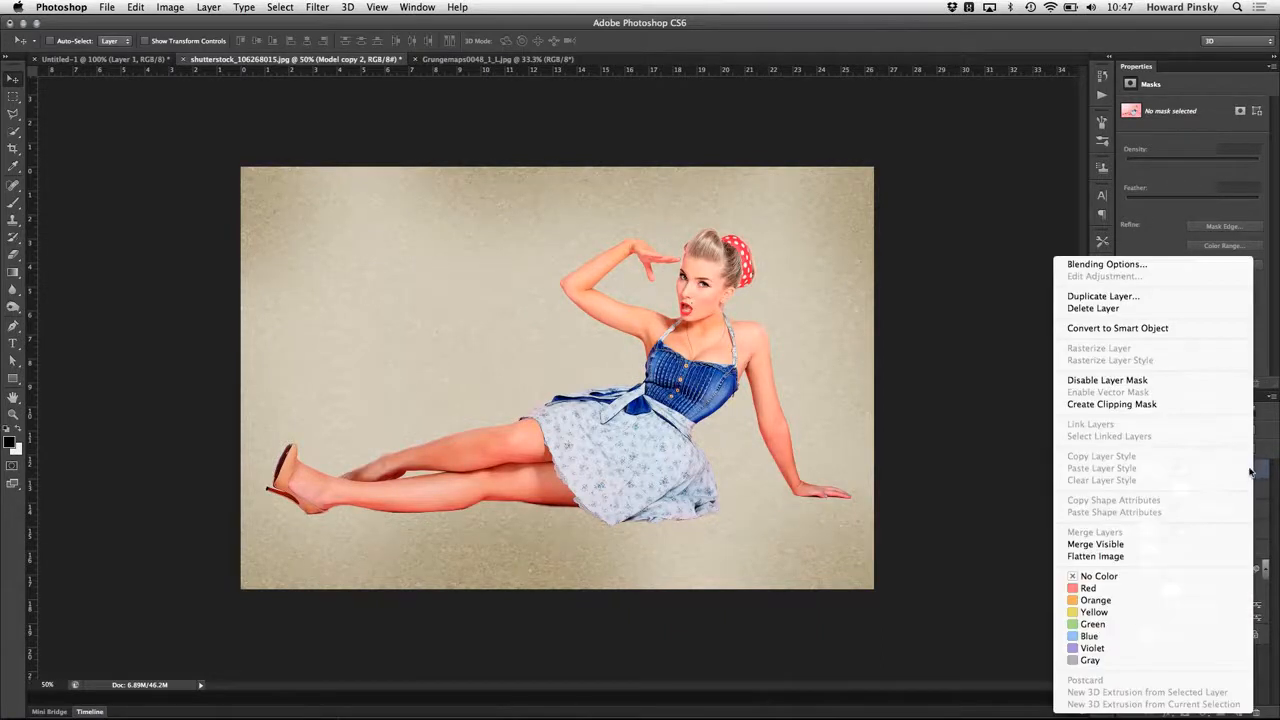
left_click(1187, 330)
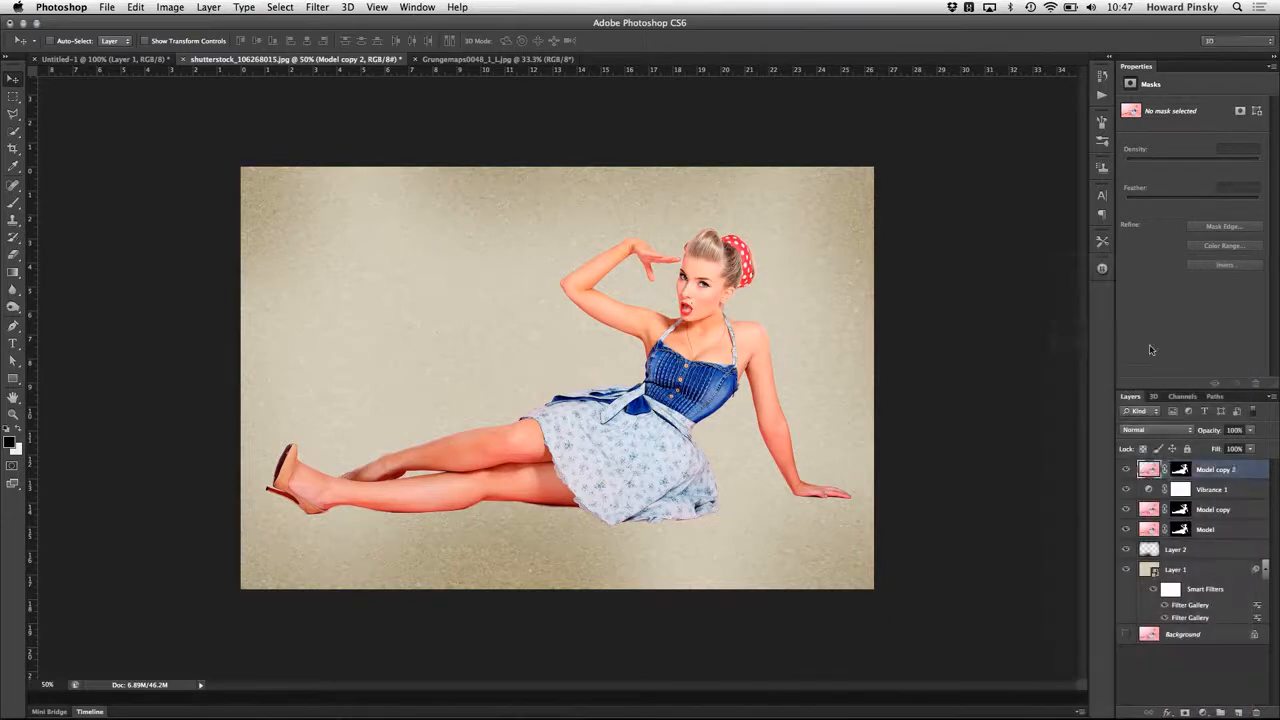
Apply the Filter Gallery's Poster Edges to Model copy 2 with edge thickness 1, edge intensity 1 and posterization 2.
left_click(318, 7)
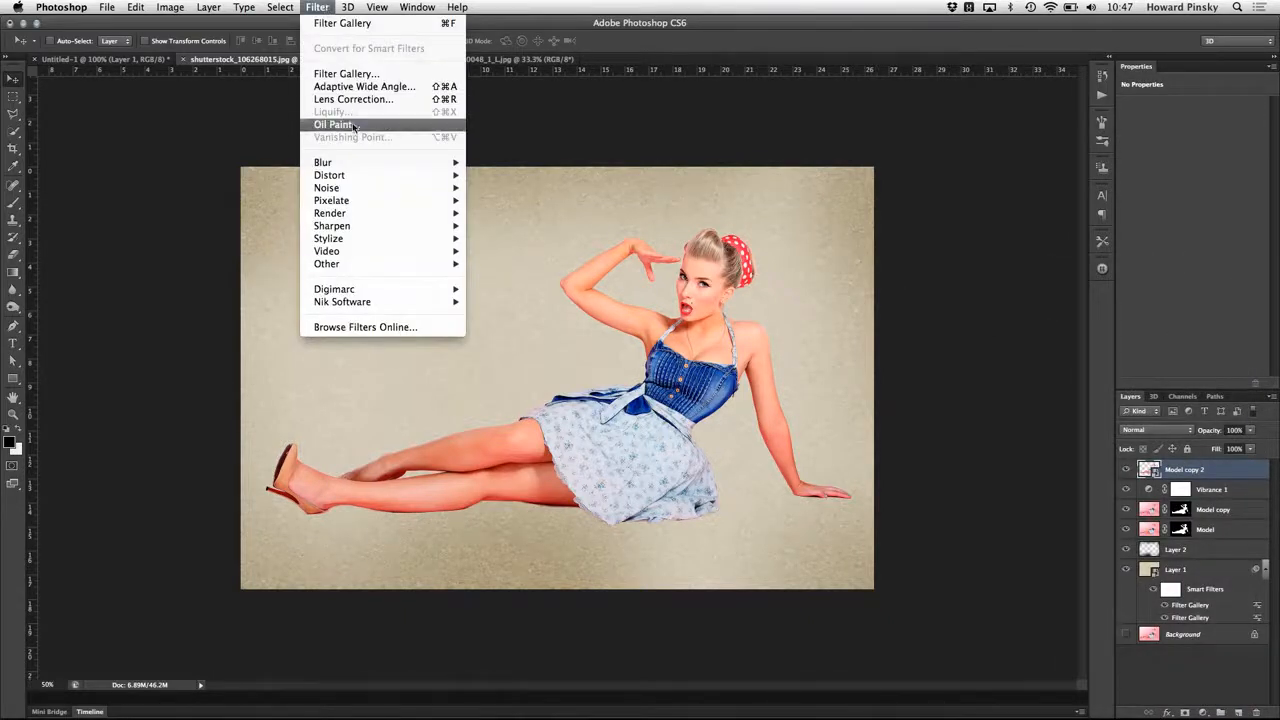
left_click(411, 73)
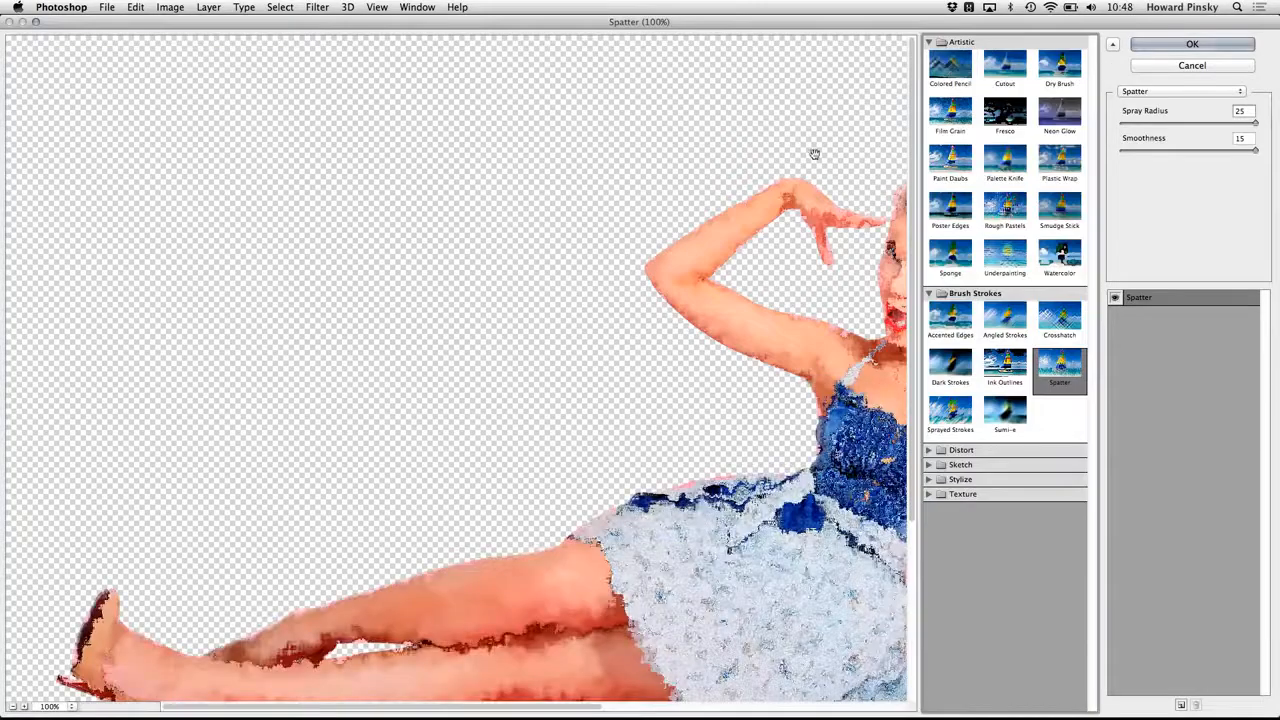
left_click_drag(815, 153, 614, 137)
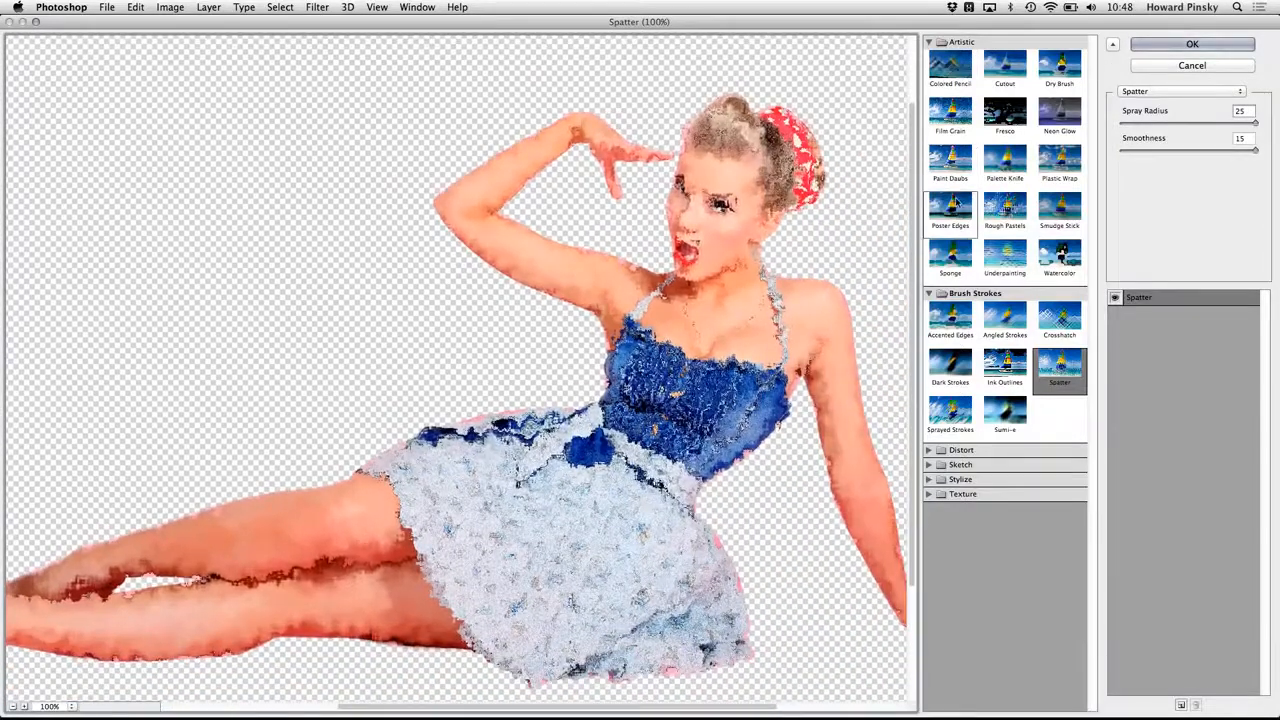
left_click(955, 203)
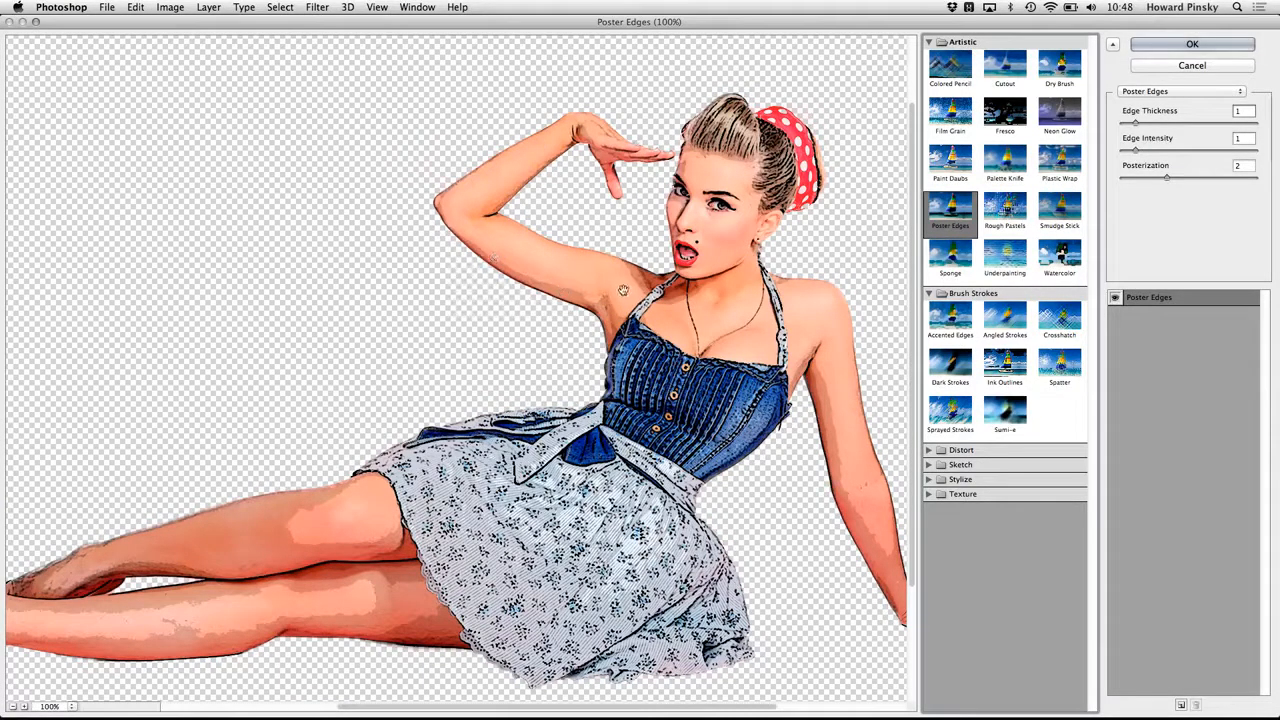
left_click(1251, 110)
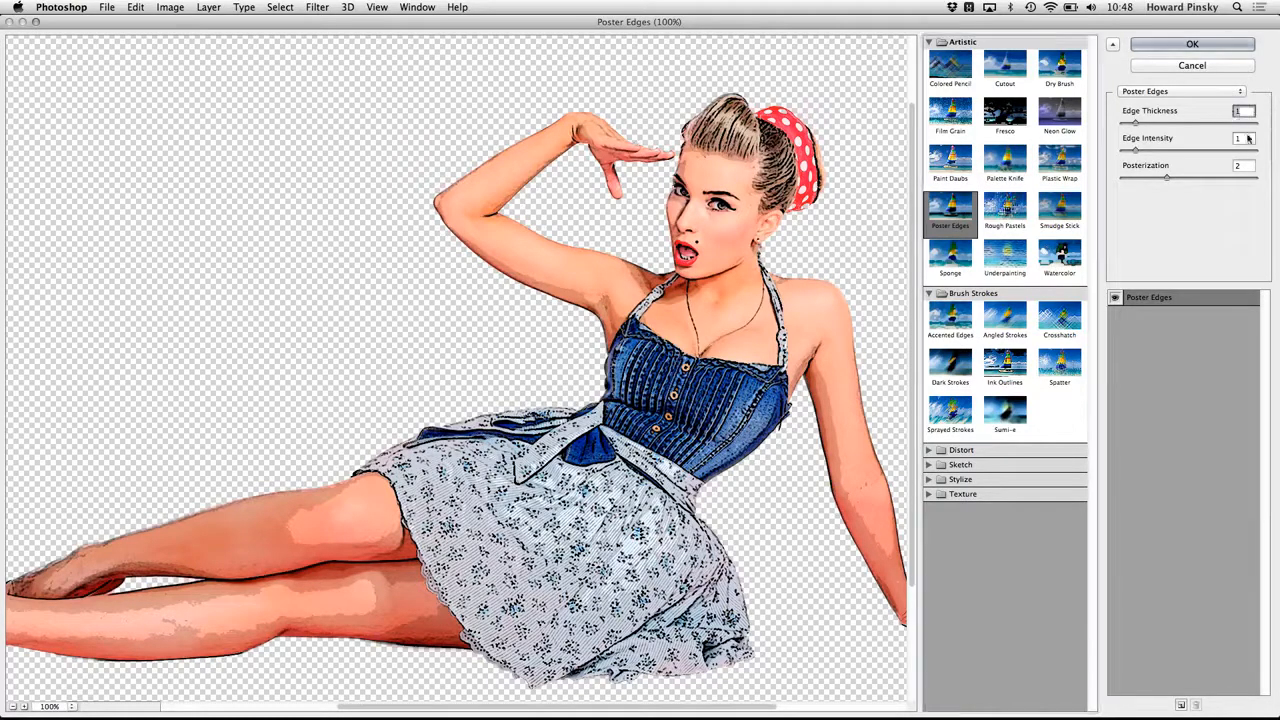
left_click(1248, 138)
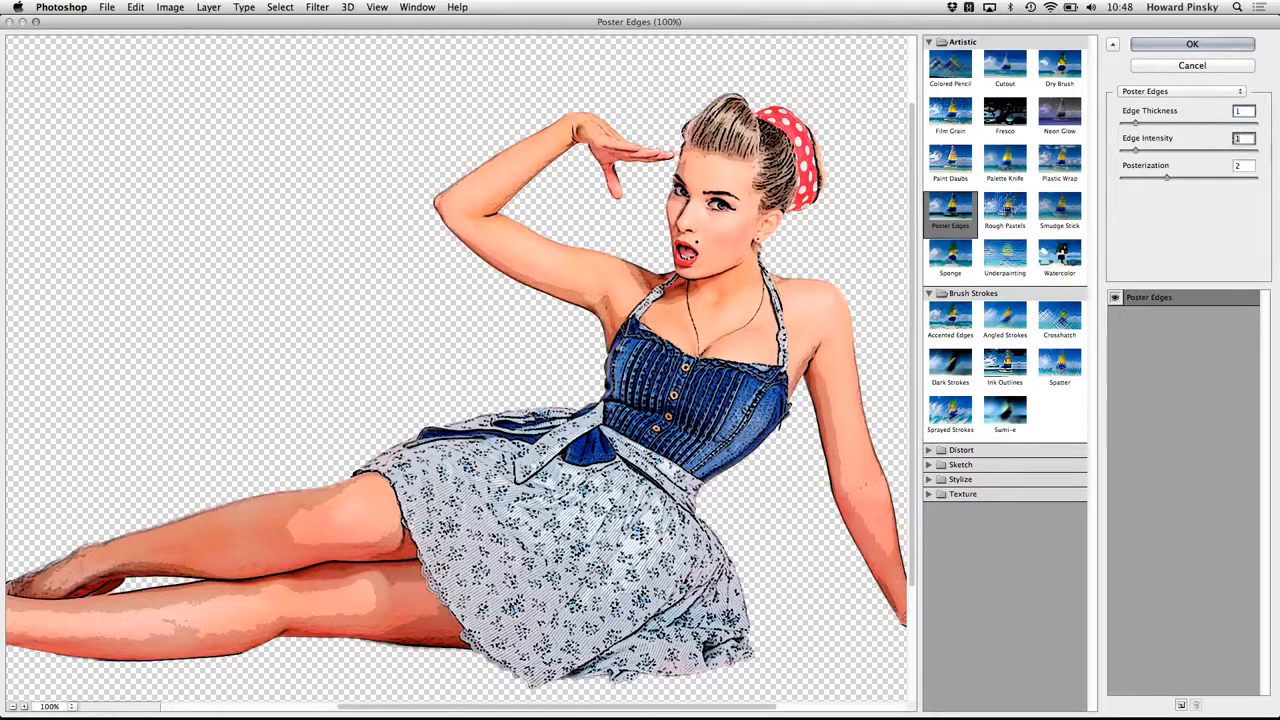
left_click(1248, 165)
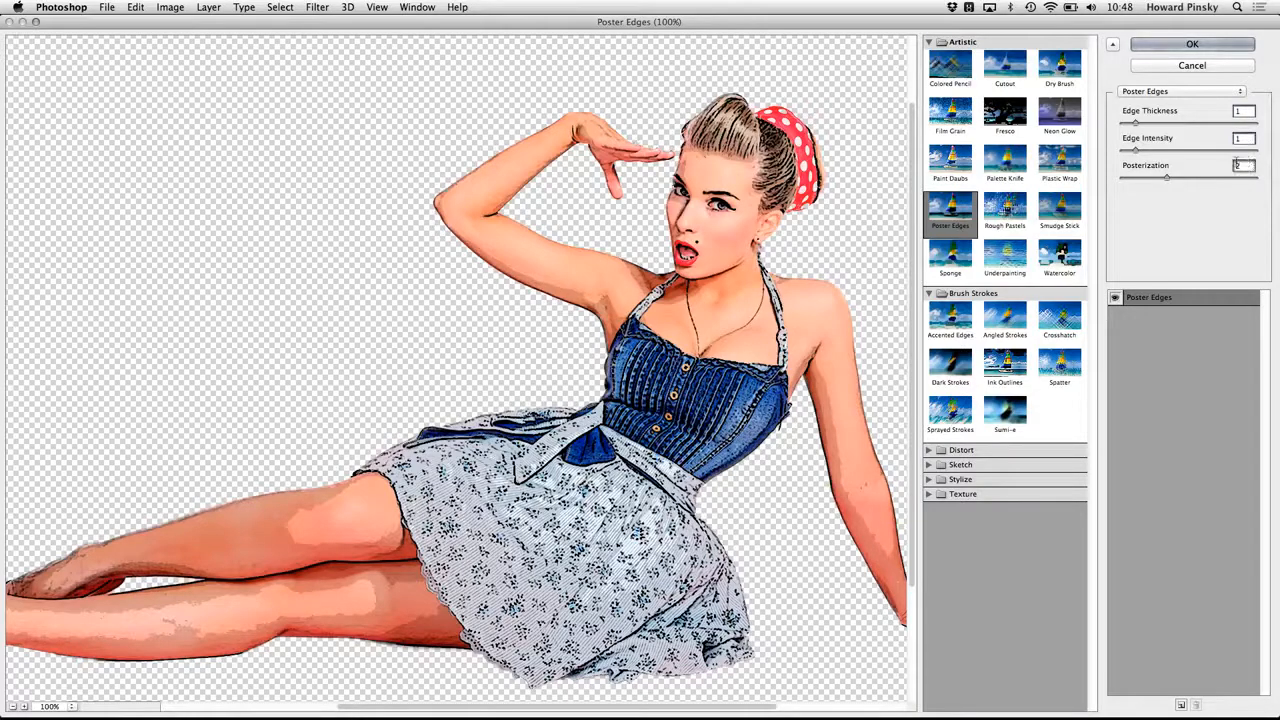
left_click(1193, 46)
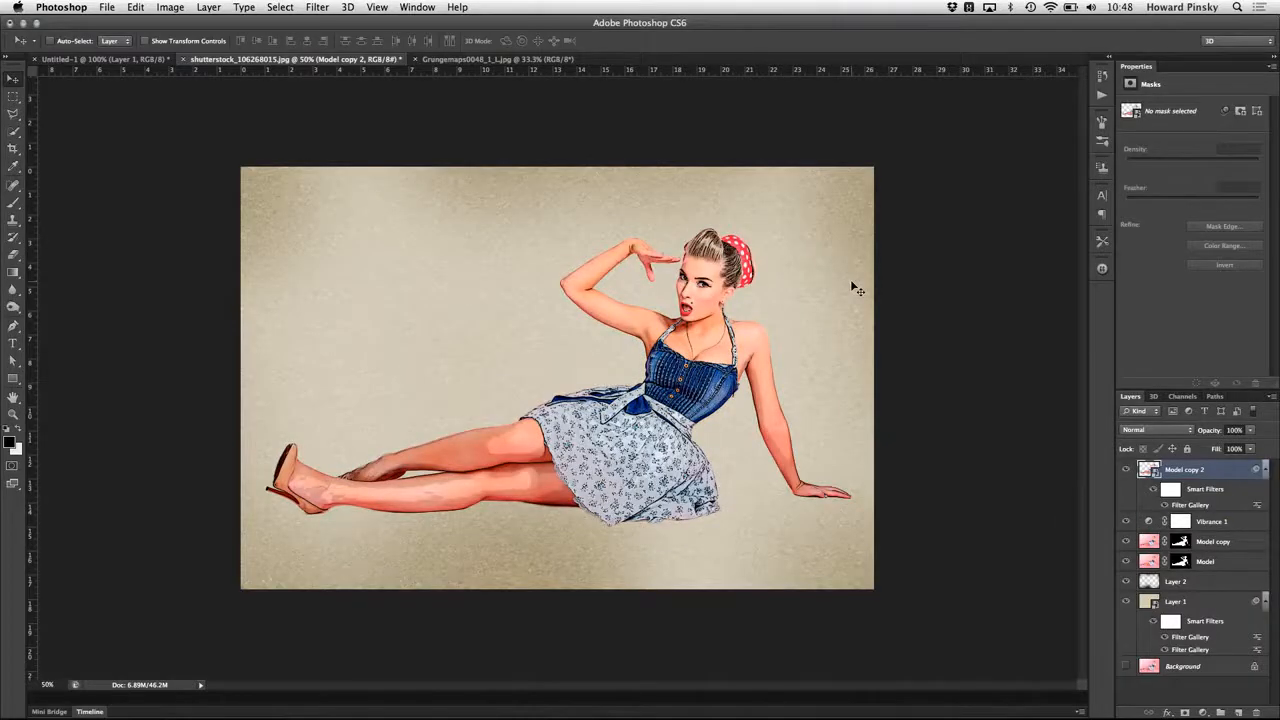
Inspect the poster-edged woman at 100% zoom and review the Poster Edges filter settings.
key("super+1")
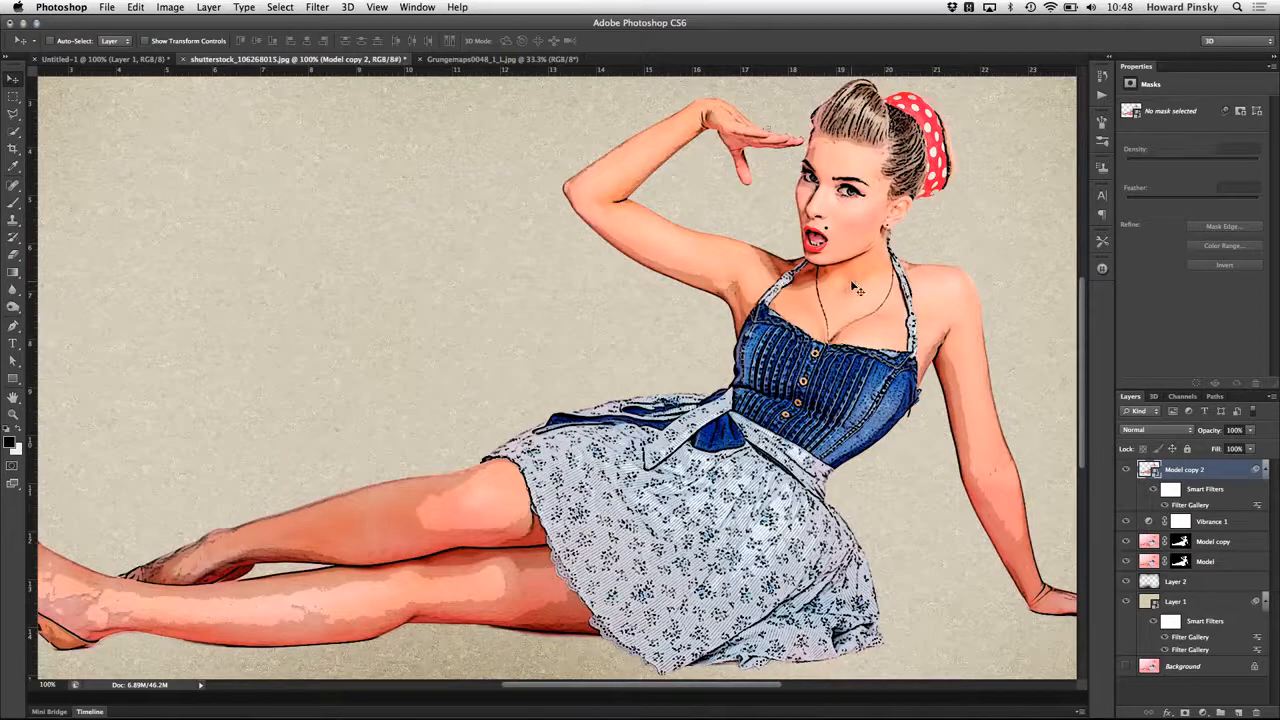
double_click(1210, 506)
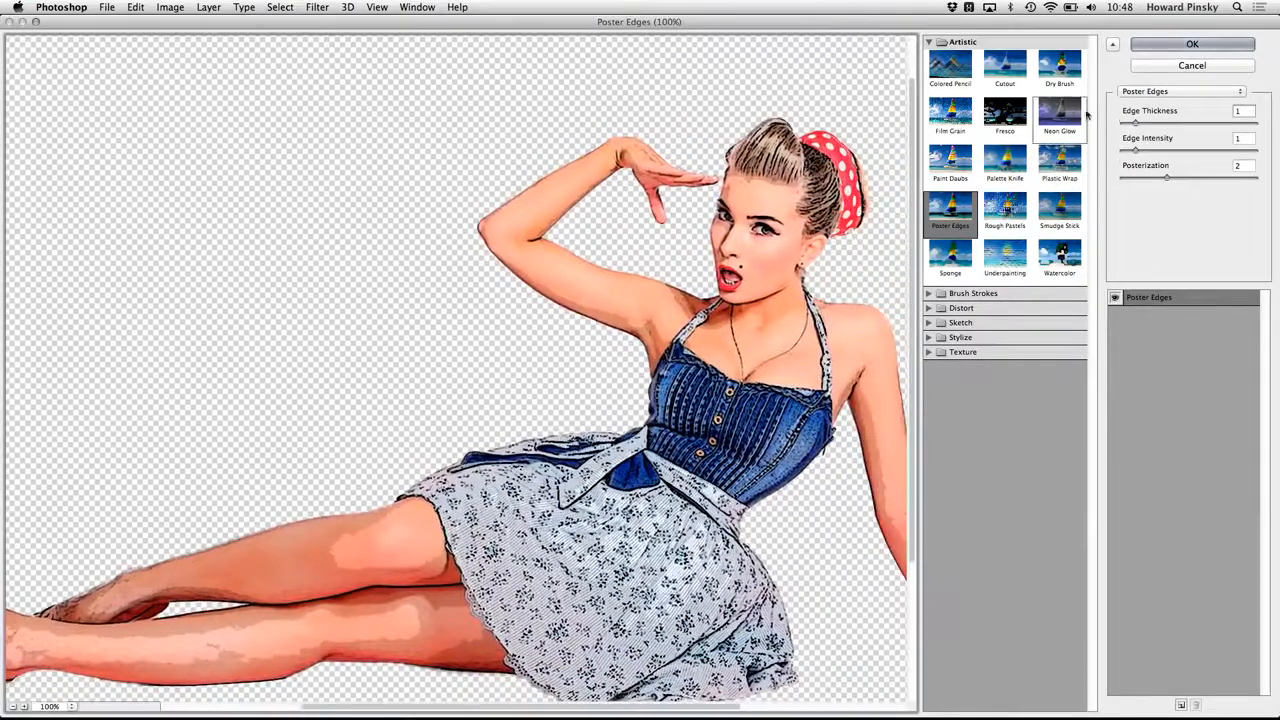
left_click(1188, 67)
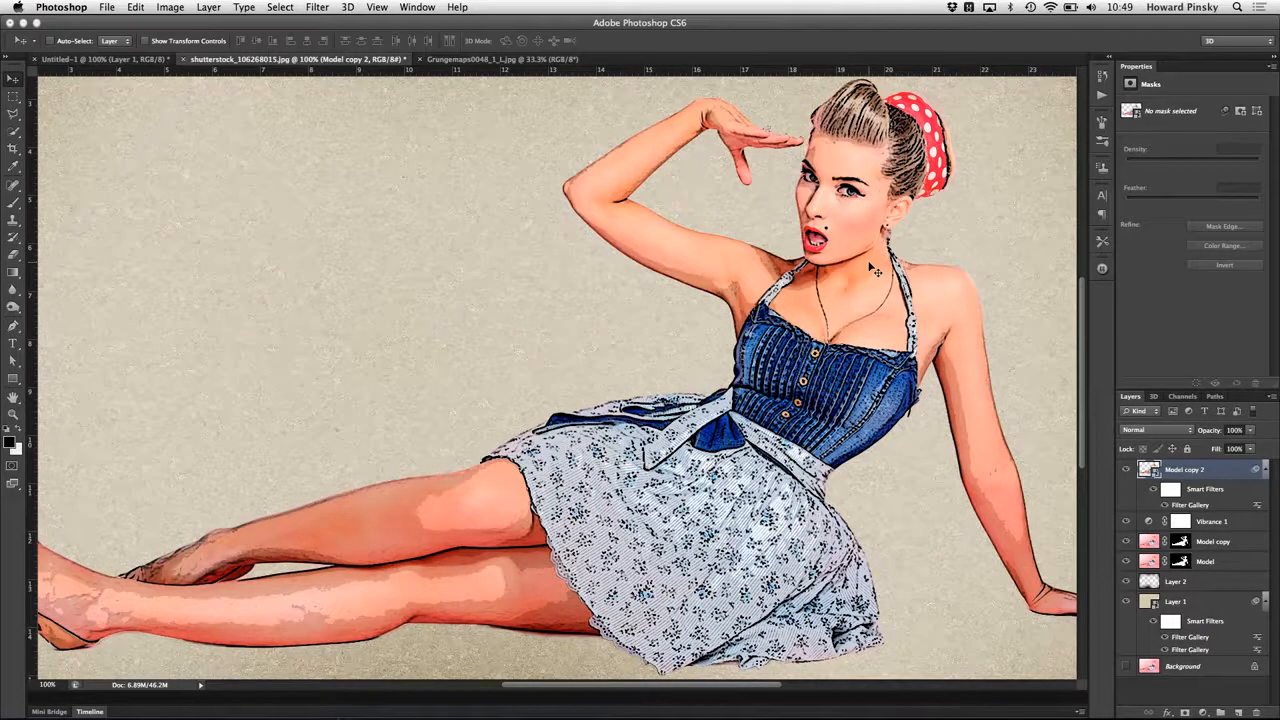
Set the blend mode of the Model copy 2 layer to Soft Light.
left_click(1175, 432)
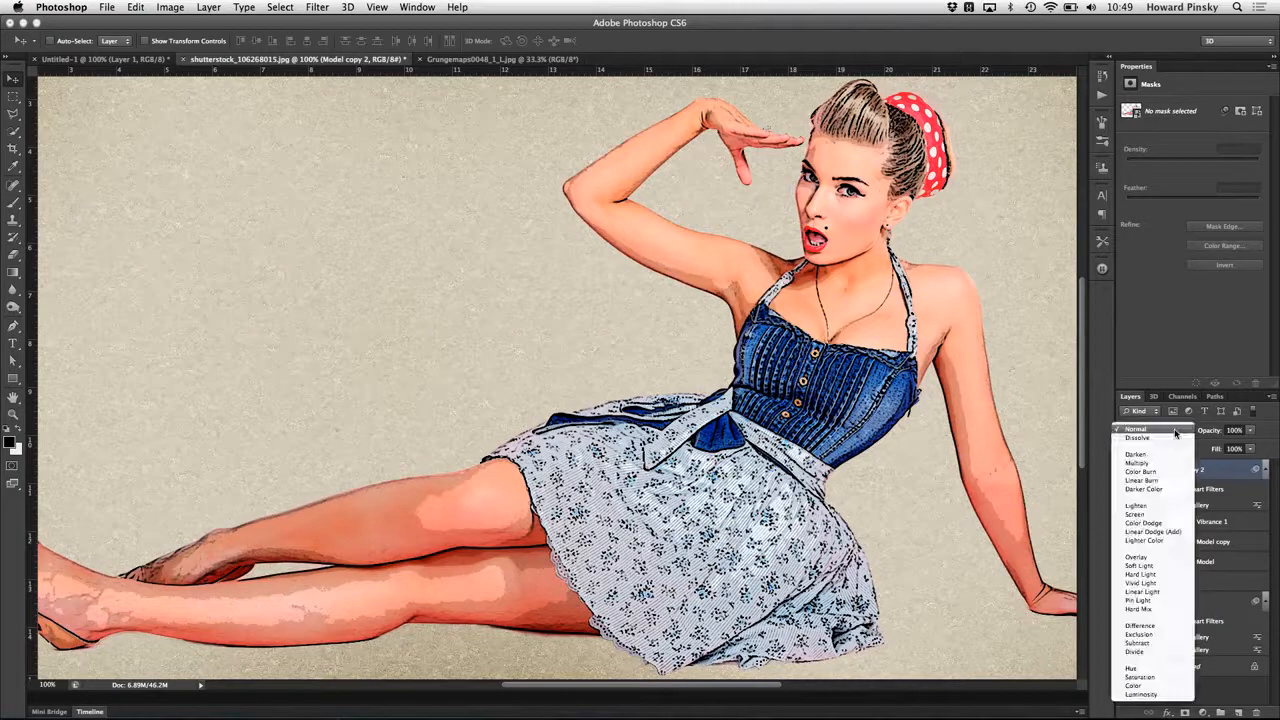
left_click(1160, 567)
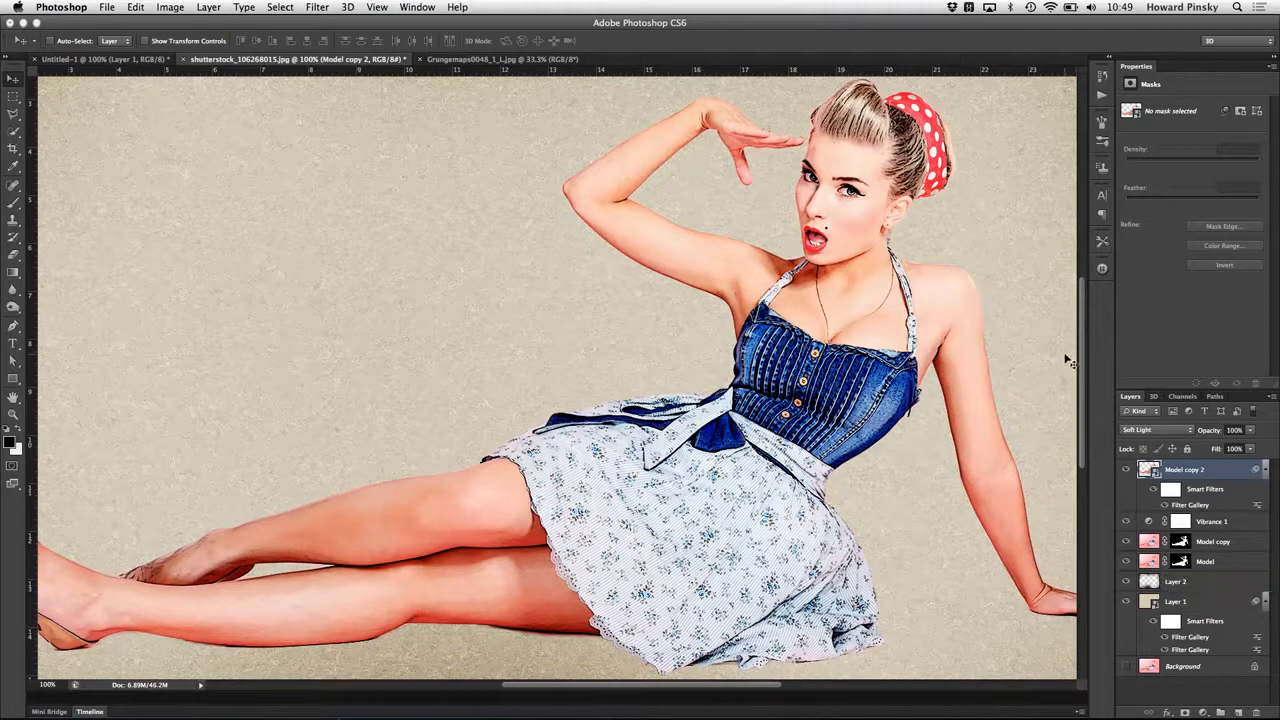
Add 25.98% uniform monochromatic noise to Model copy 2 and compare the image with that layer hidden and shown.
left_click(316, 7)
mouse_move(372, 181)
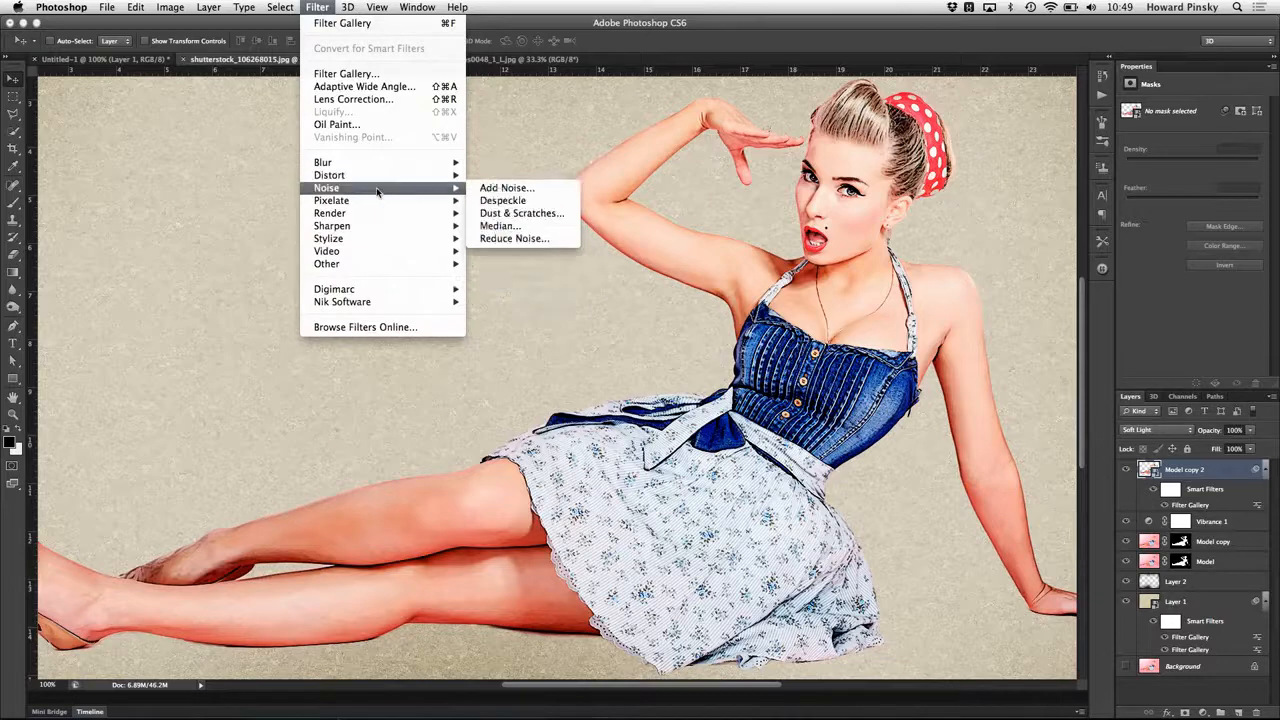
left_click(500, 188)
left_click_drag(466, 337, 459, 340)
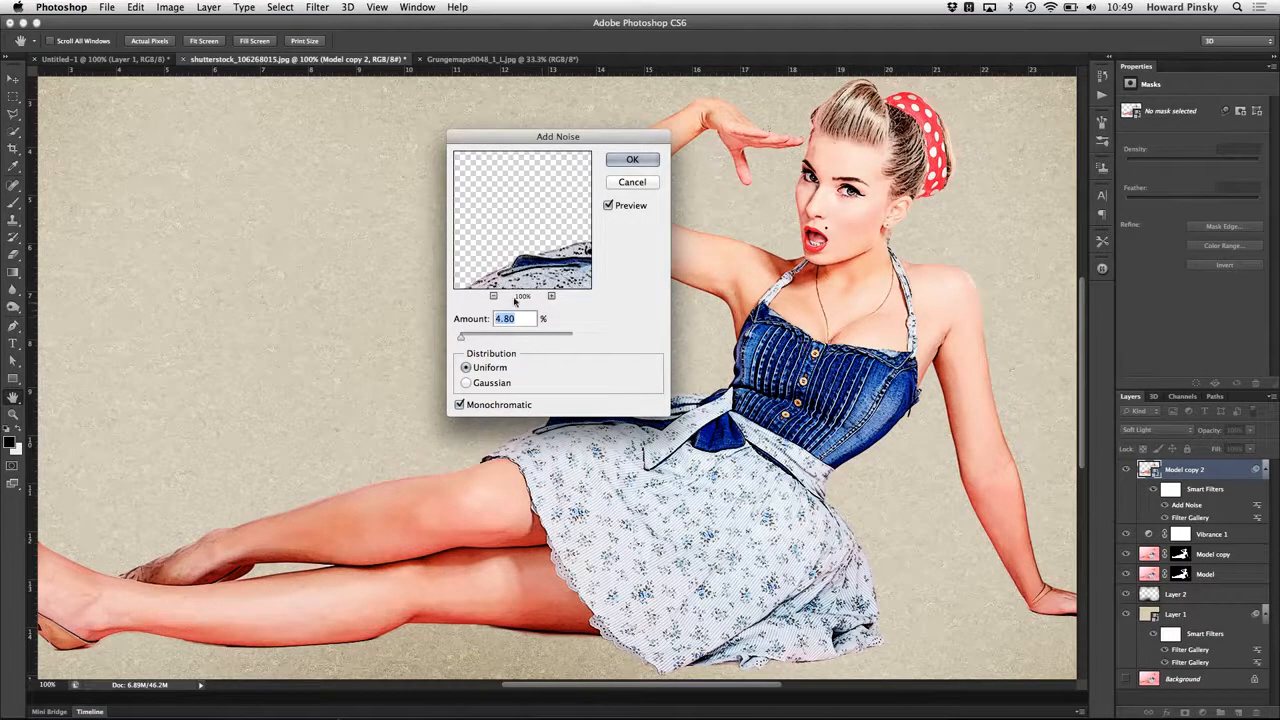
left_click_drag(459, 340, 466, 338)
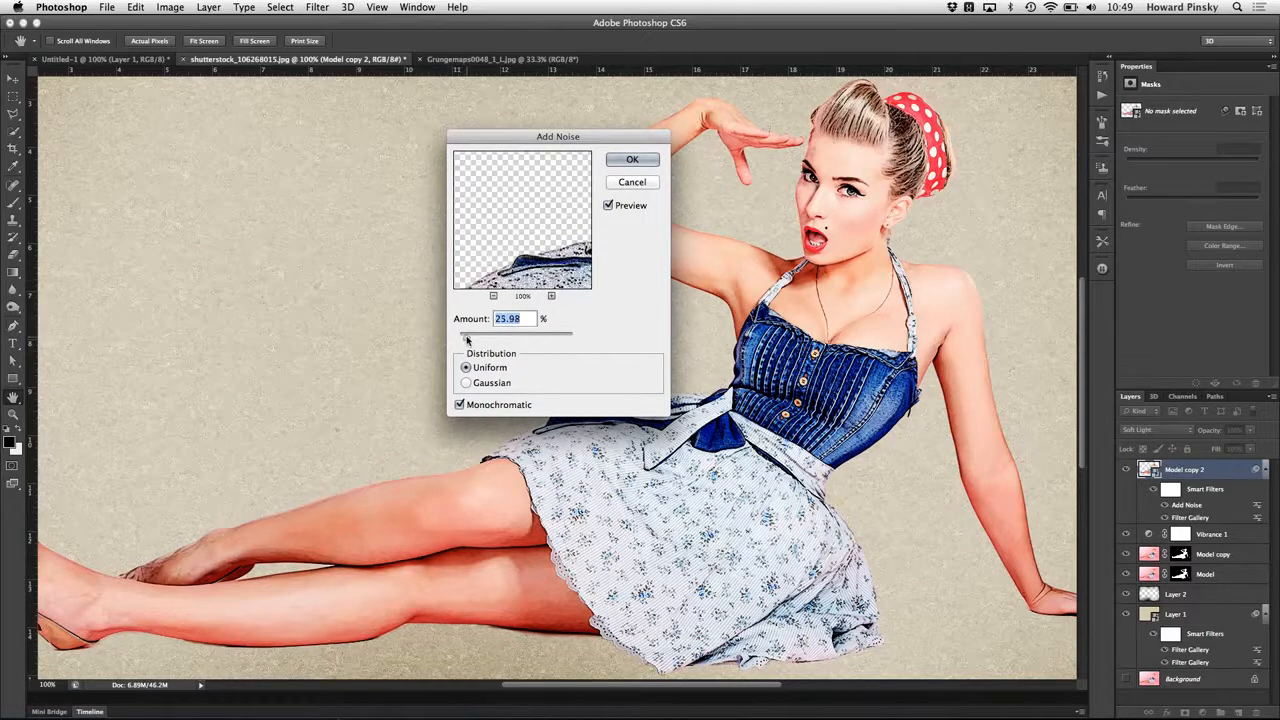
left_click(653, 163)
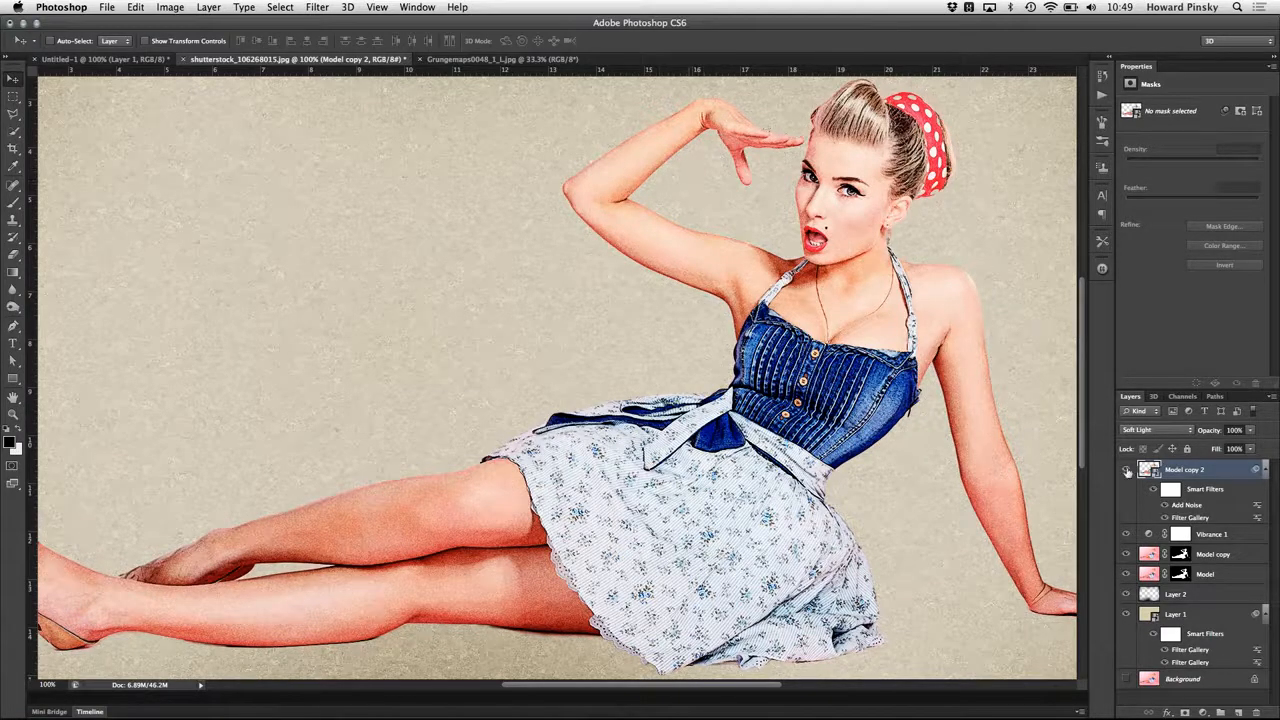
left_click(1127, 470)
left_click(1127, 471)
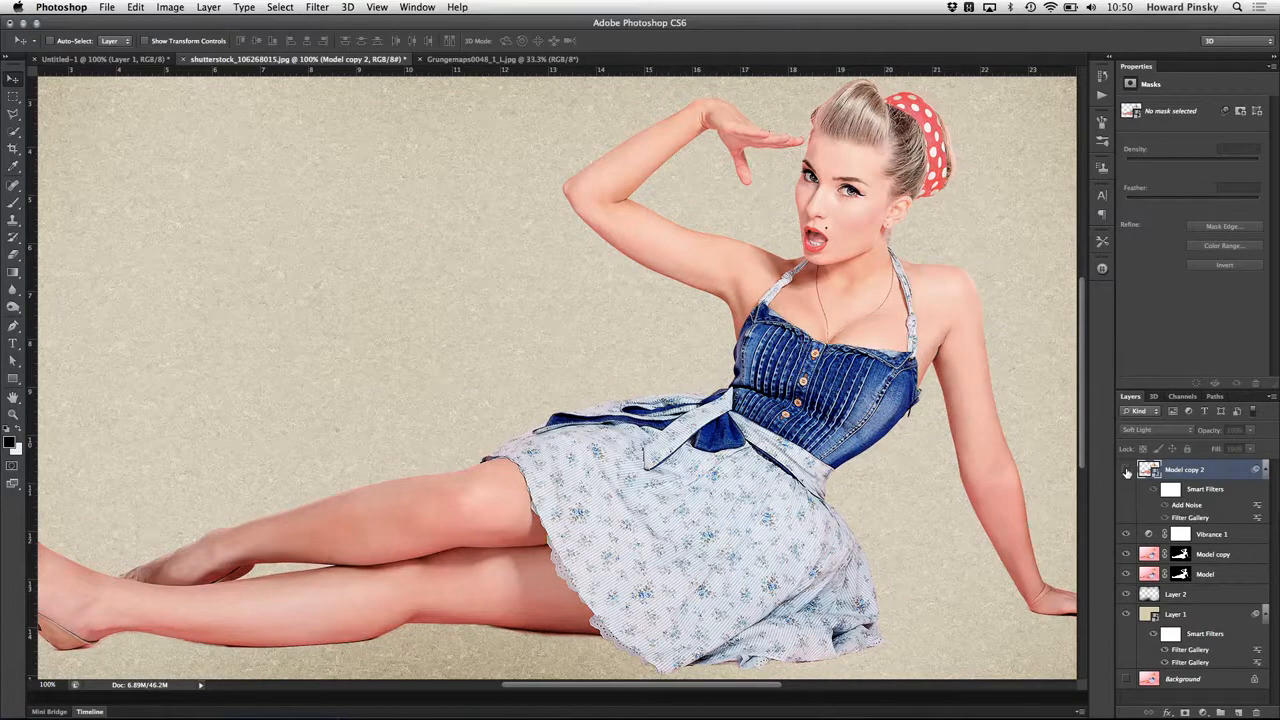
left_click(1127, 471)
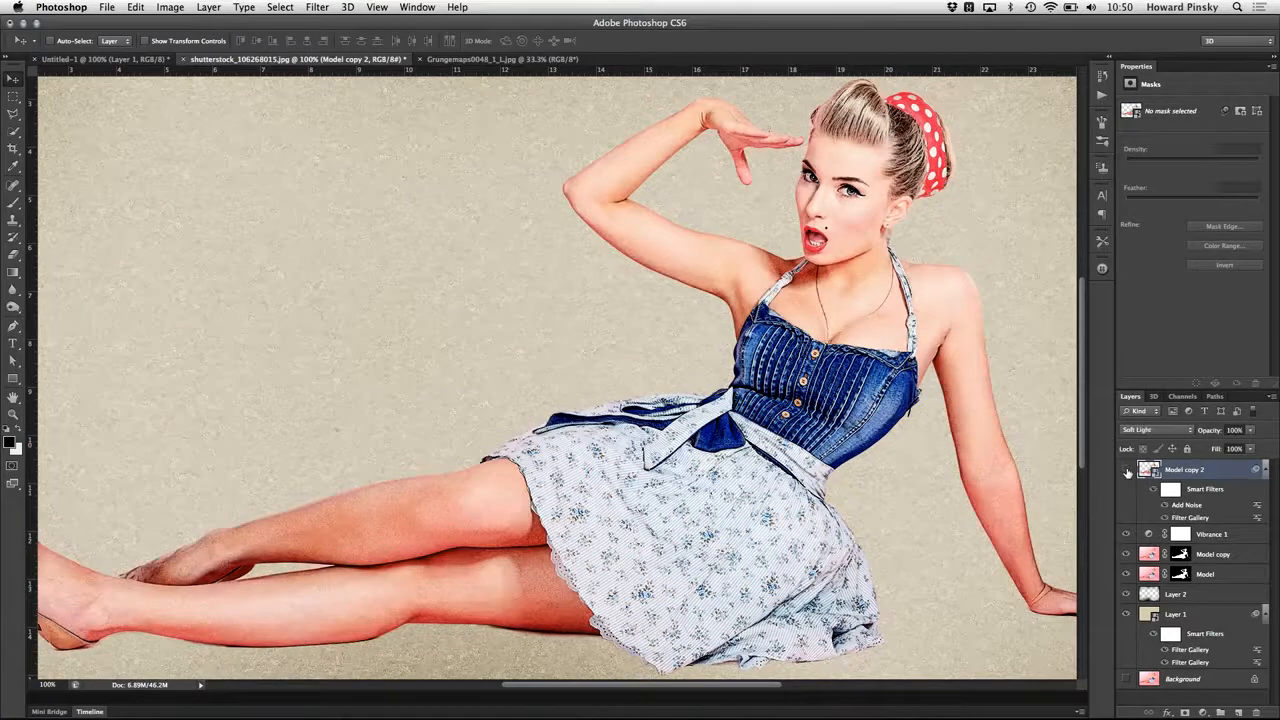
left_click(1127, 471)
left_click(1127, 471)
Fill the Model layer with black as a silhouette and convert it to a Smart Object.
left_click(1237, 577)
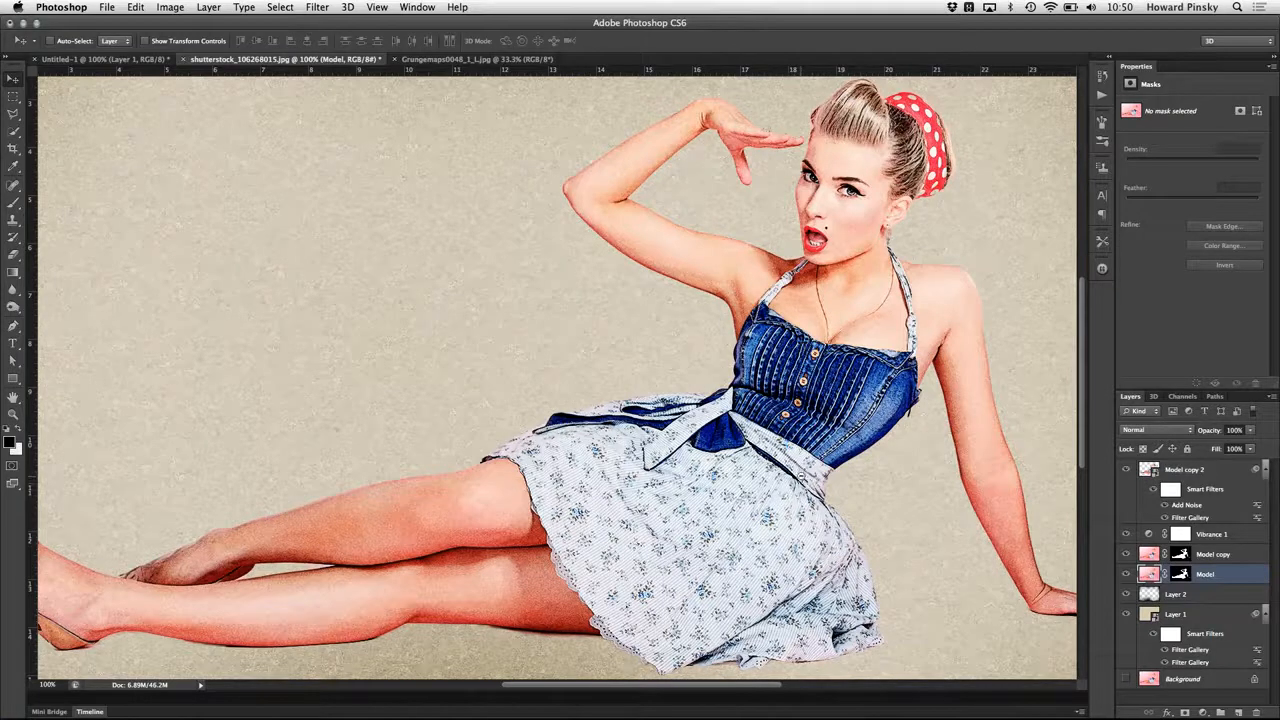
key("super+minus")
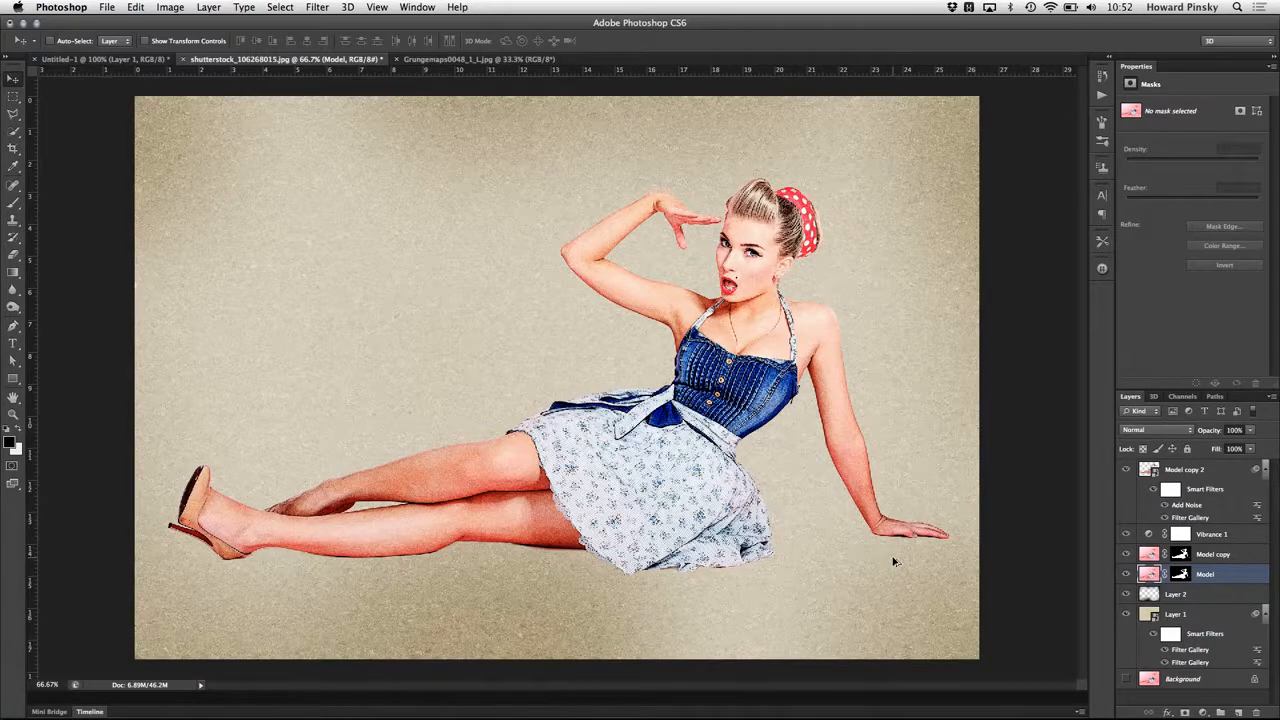
key("alt+BackSpace")
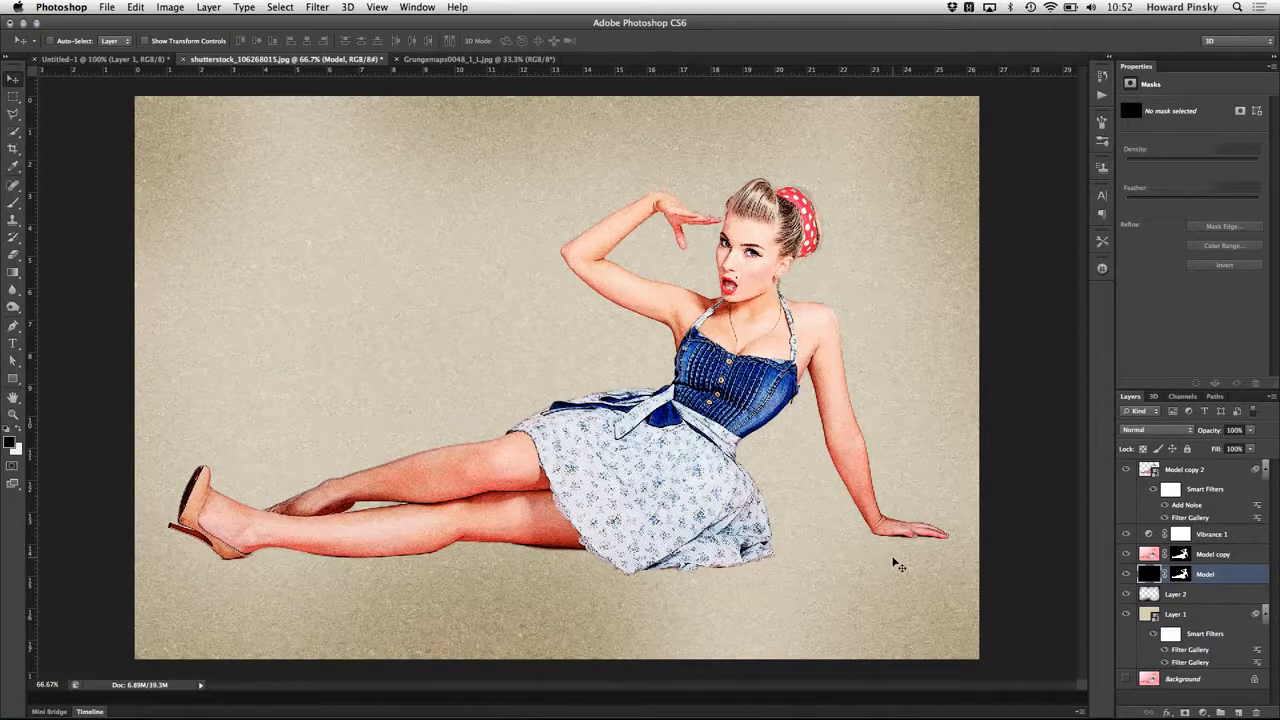
left_click_drag(830, 530, 711, 448)
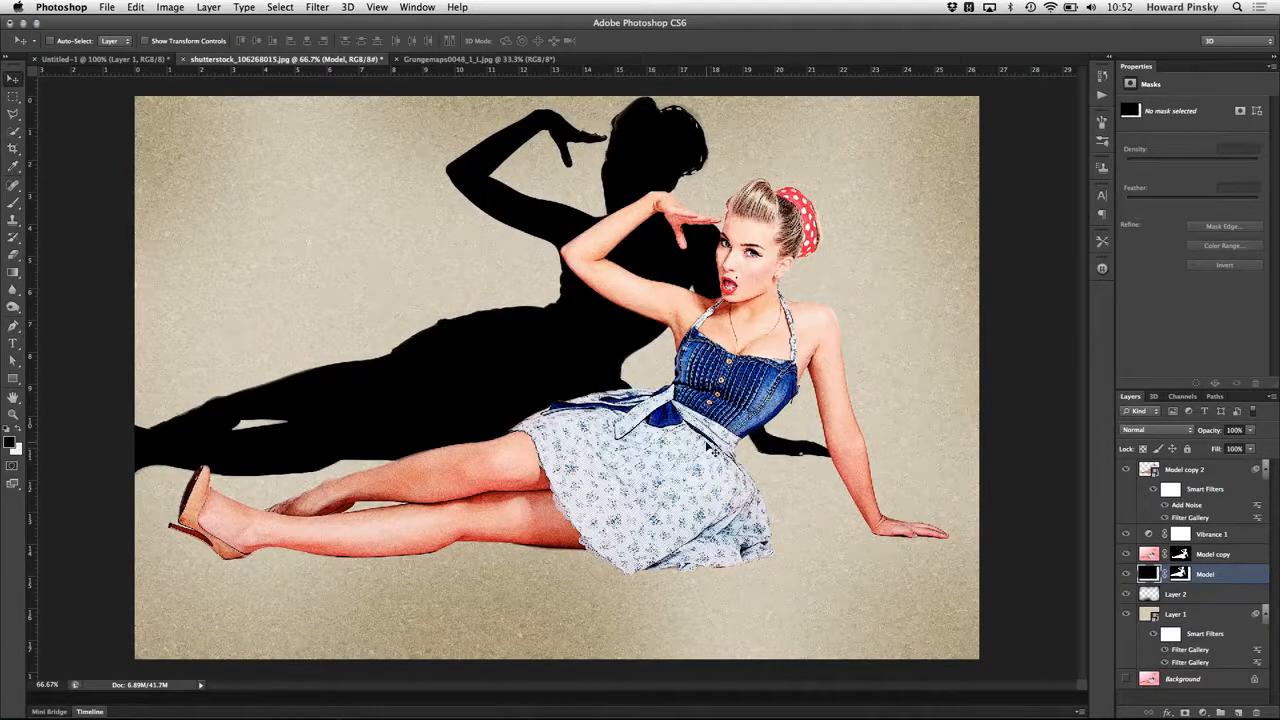
key("super+z")
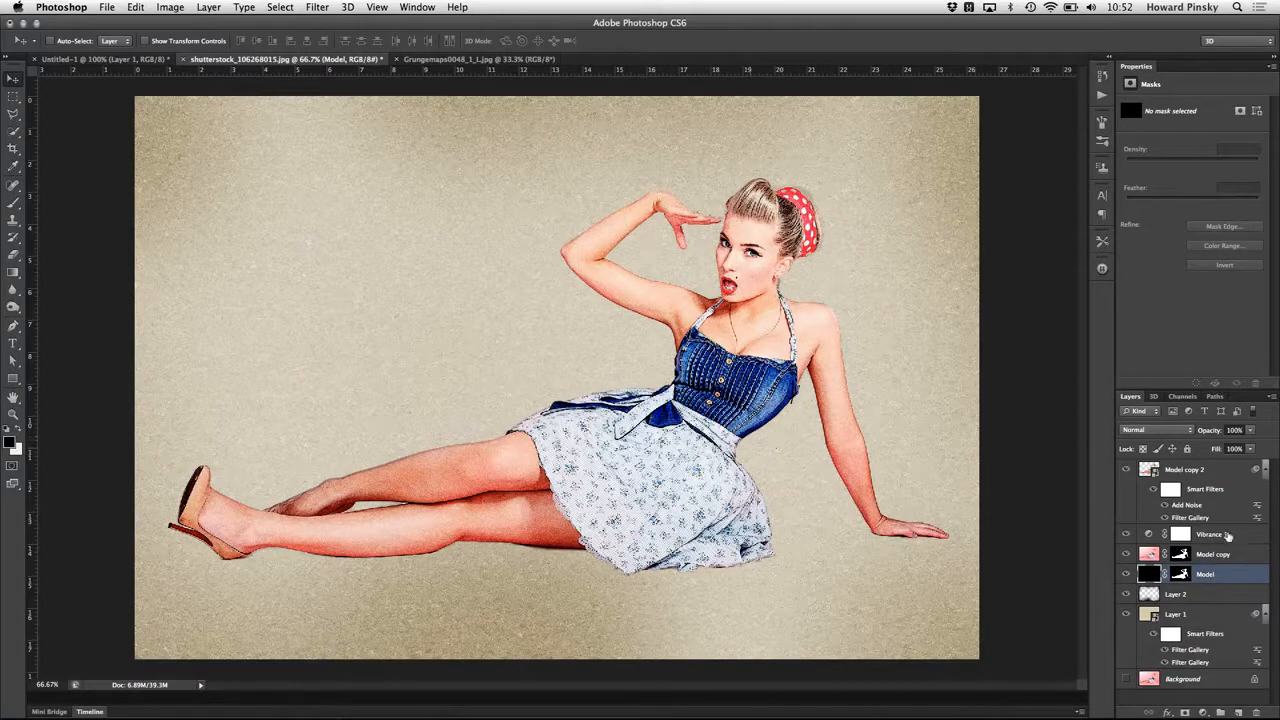
right_click(1245, 574)
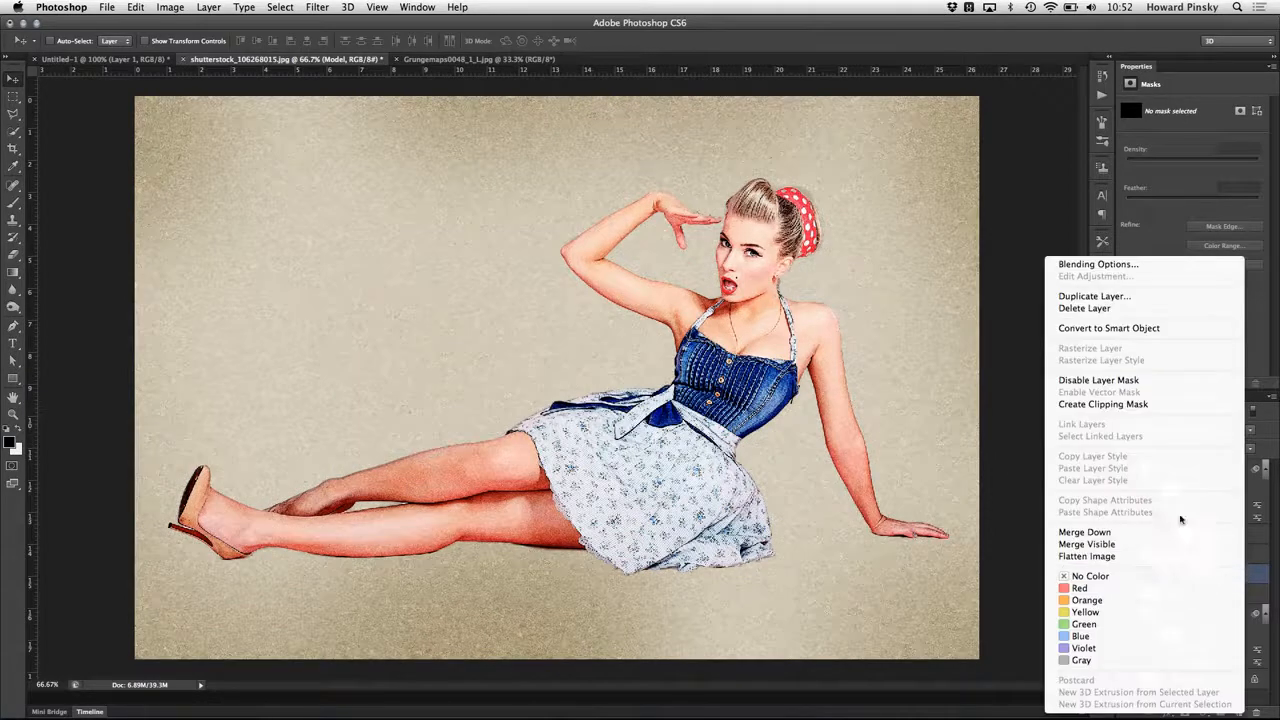
left_click(1170, 330)
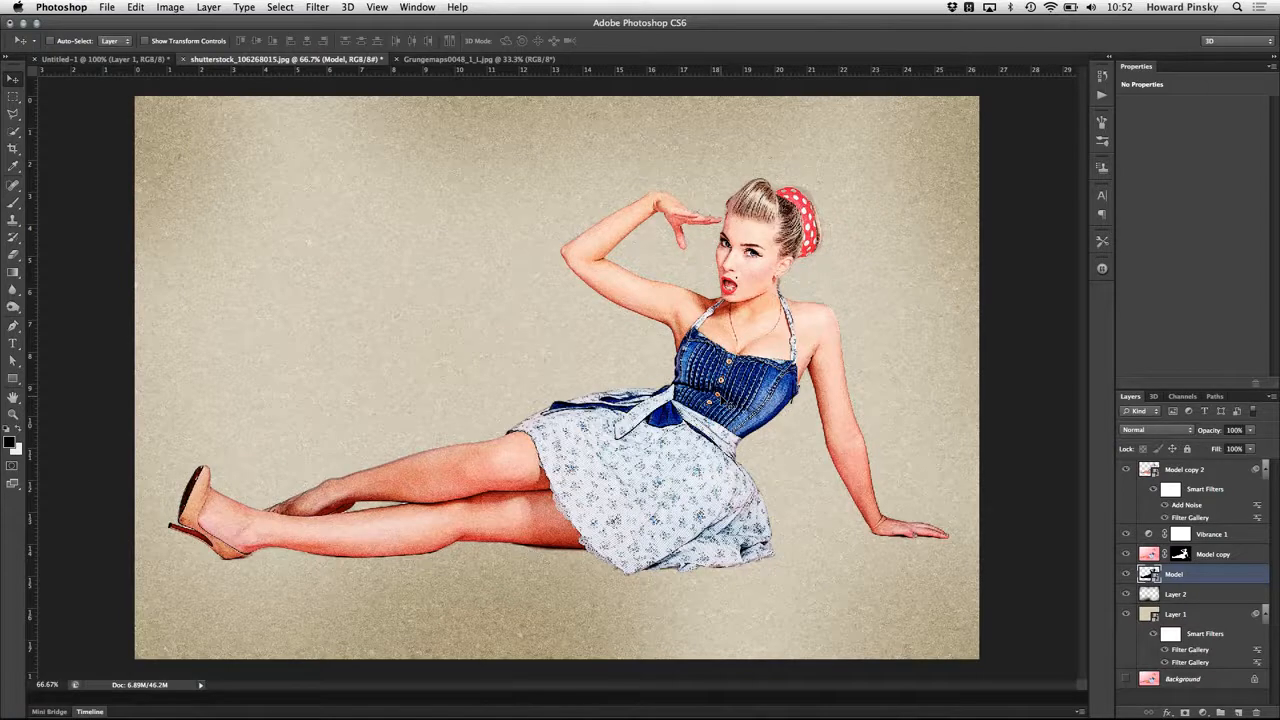
Squash the black silhouette from the top to 66.93% height and skew it -21.5° horizontally to form a cast shadow behind the woman.
key("super+t")
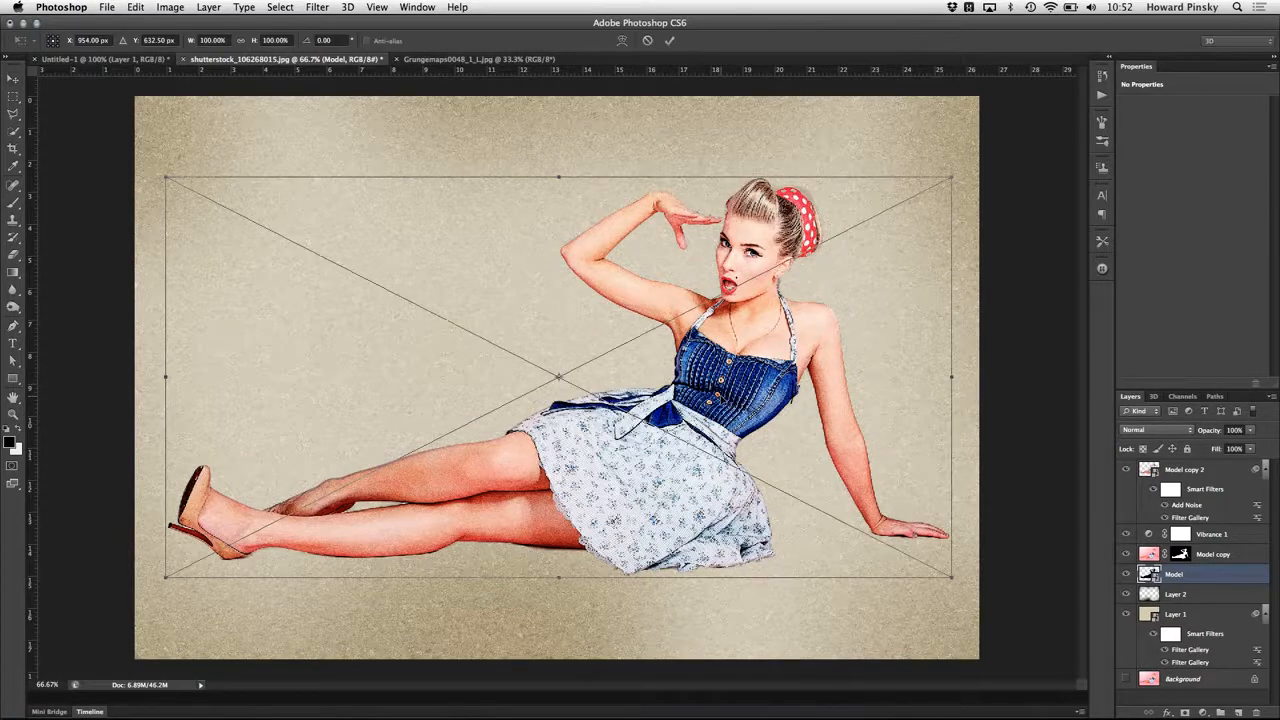
left_click_drag(559, 175, 563, 311)
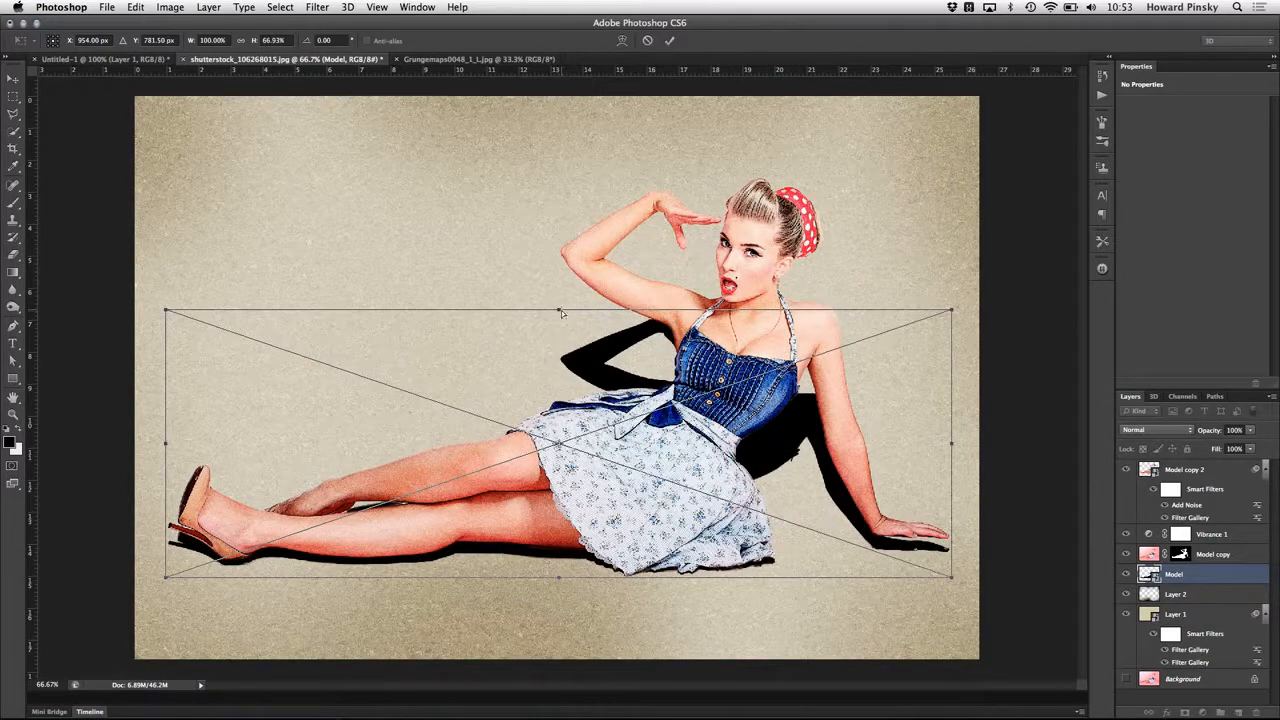
left_click_drag(563, 311, 662, 297)
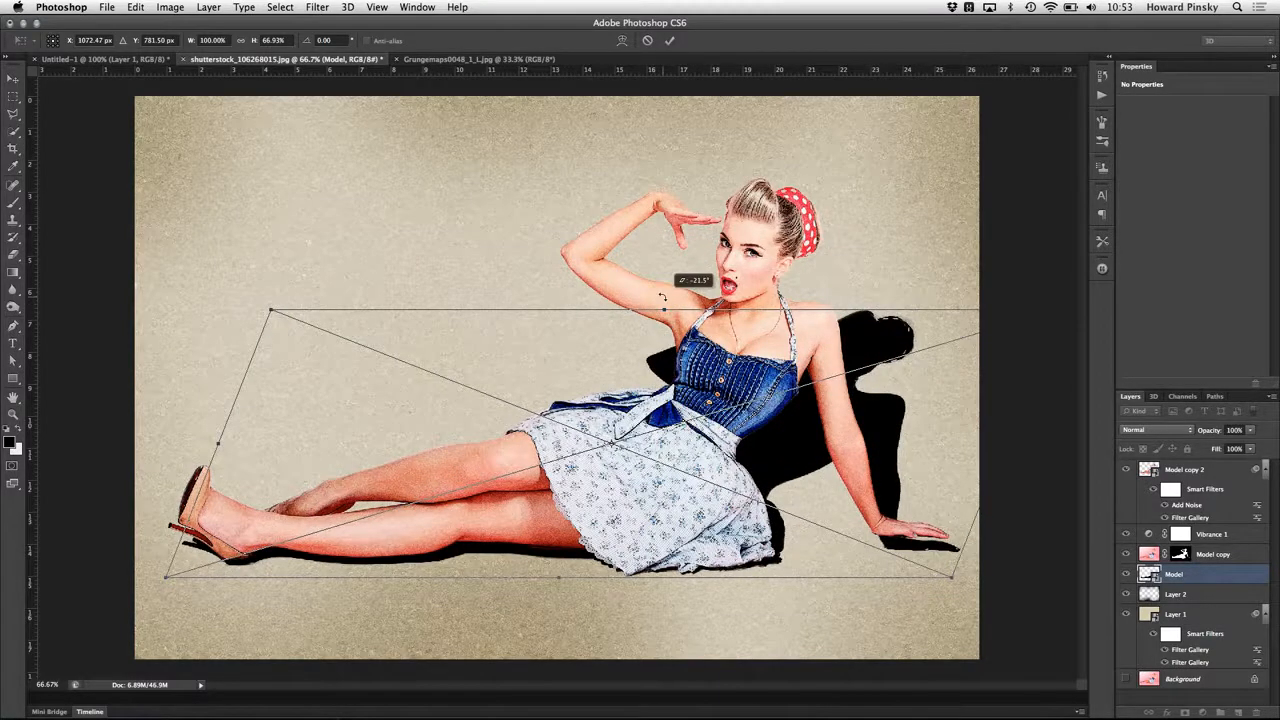
key("Return")
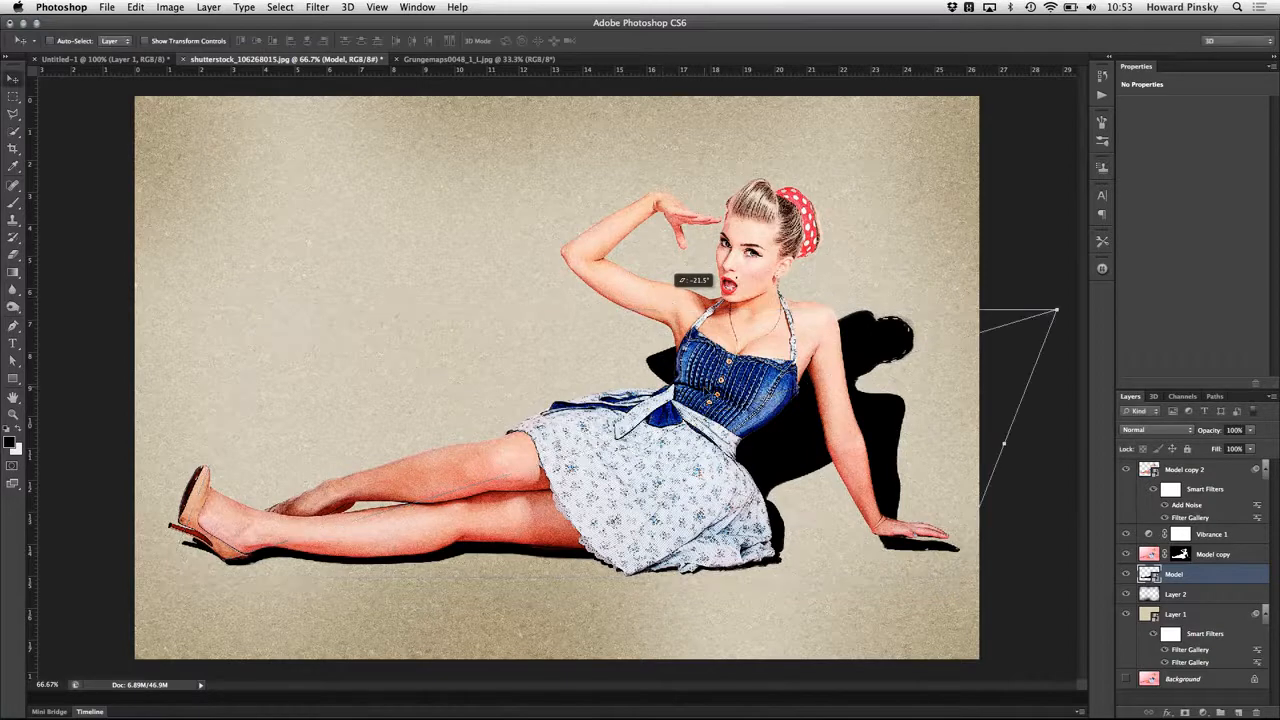
Move the shadow slightly up and nudge it left until it lines up with the woman's supporting hand and legs.
left_click_drag(712, 392, 712, 380)
key("Left")
key("Left")
key("Left")
key("Left")
key("Left")
key("Left")
key("Left")
key("Left")
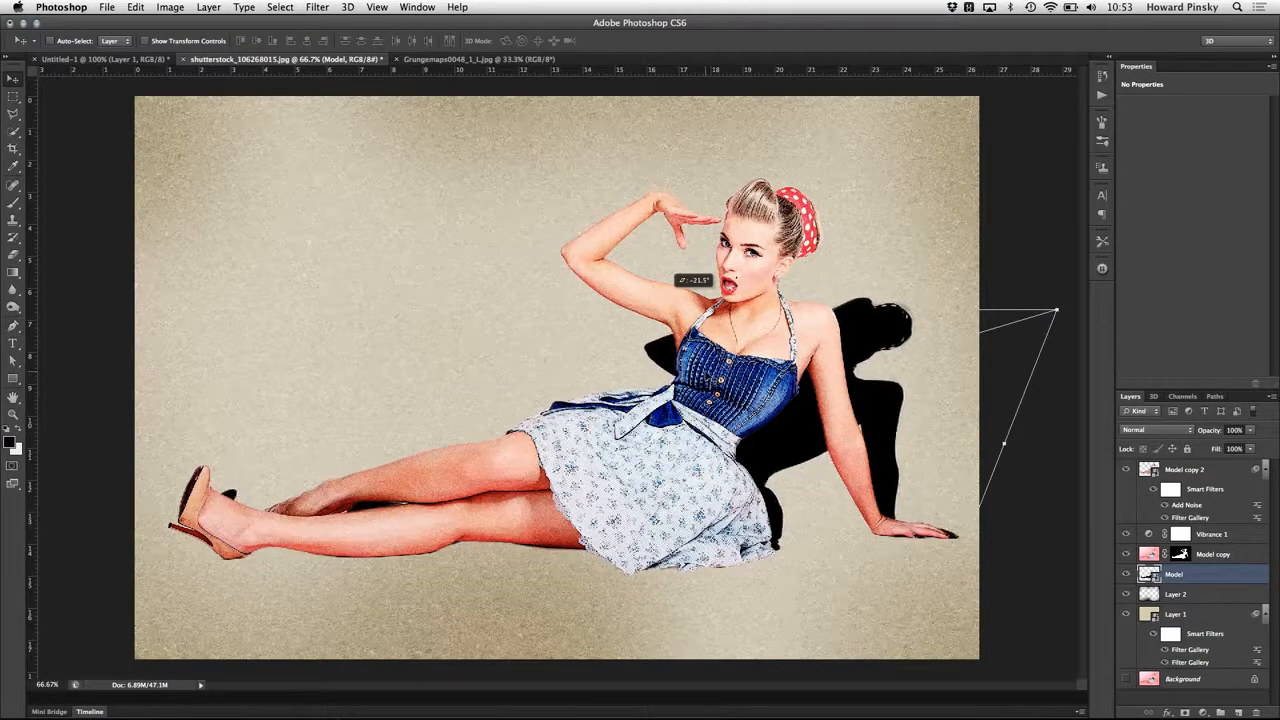
key("Left")
key("Left")
key("Left")
key("Left")
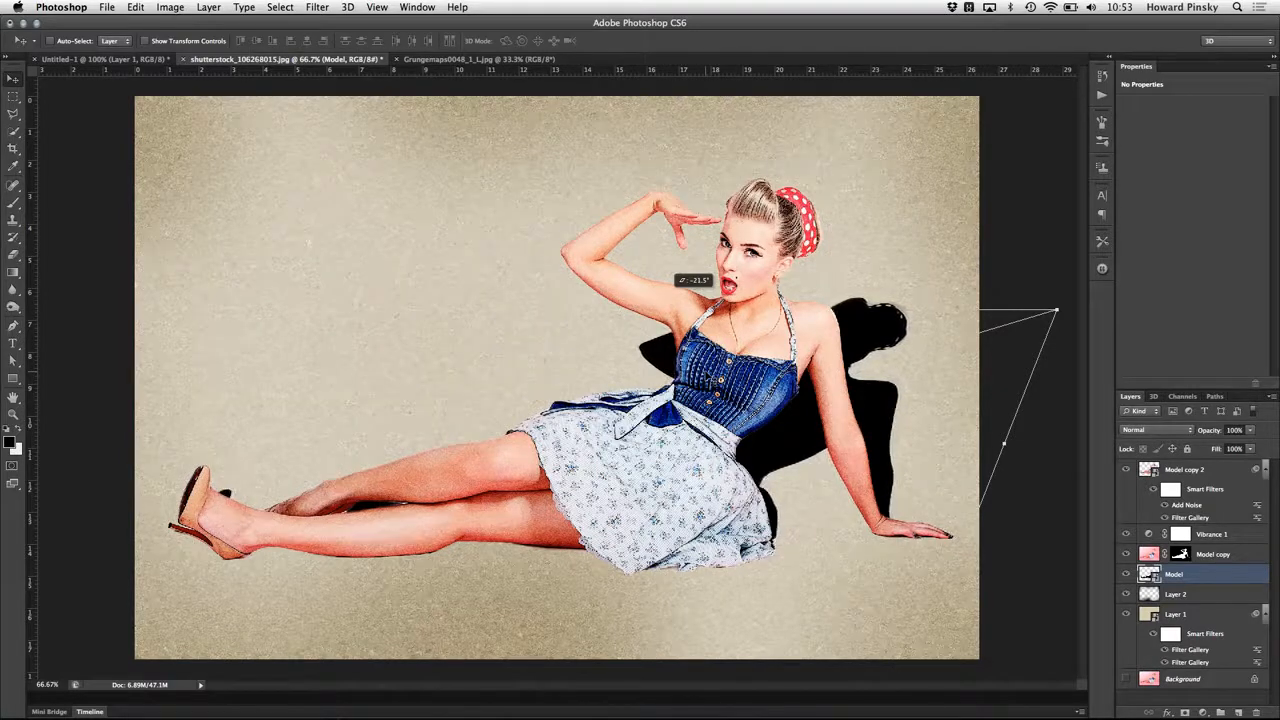
left_click_drag(662, 309, 662, 309)
Soften the shadow on the Model layer with a Gaussian Blur of 6.0 pixels radius.
left_click(325, 7)
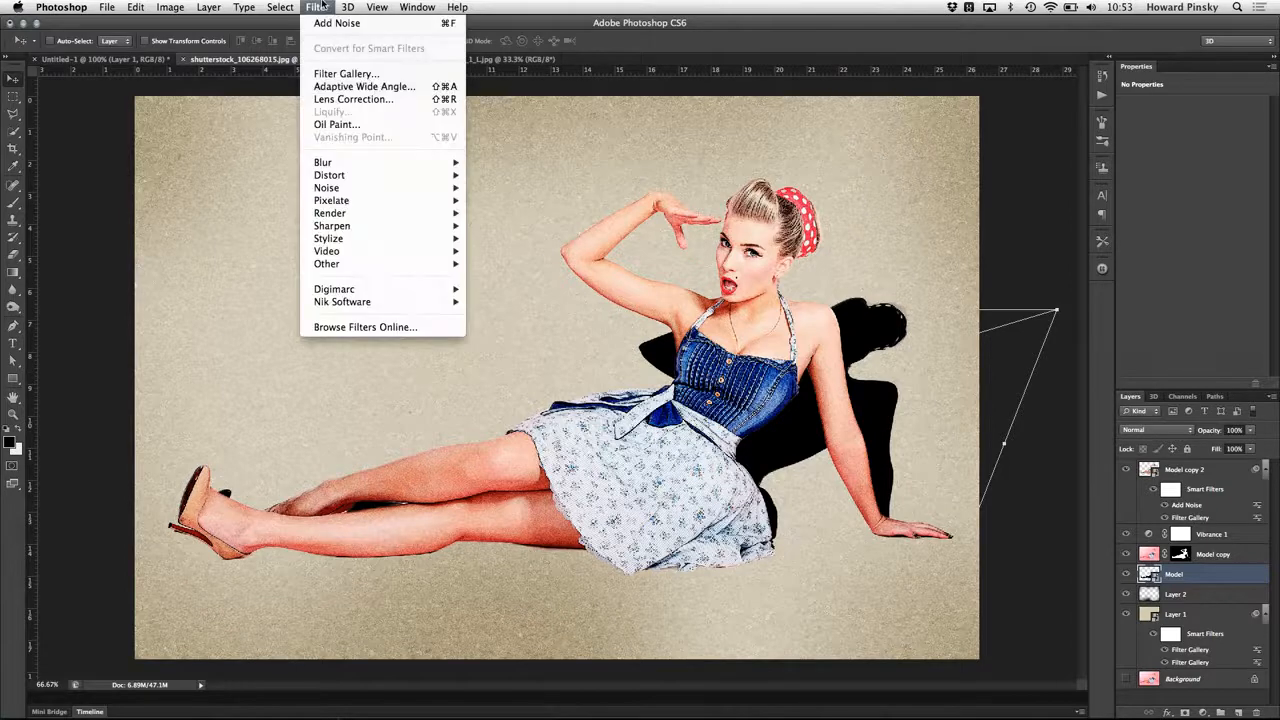
mouse_move(380, 162)
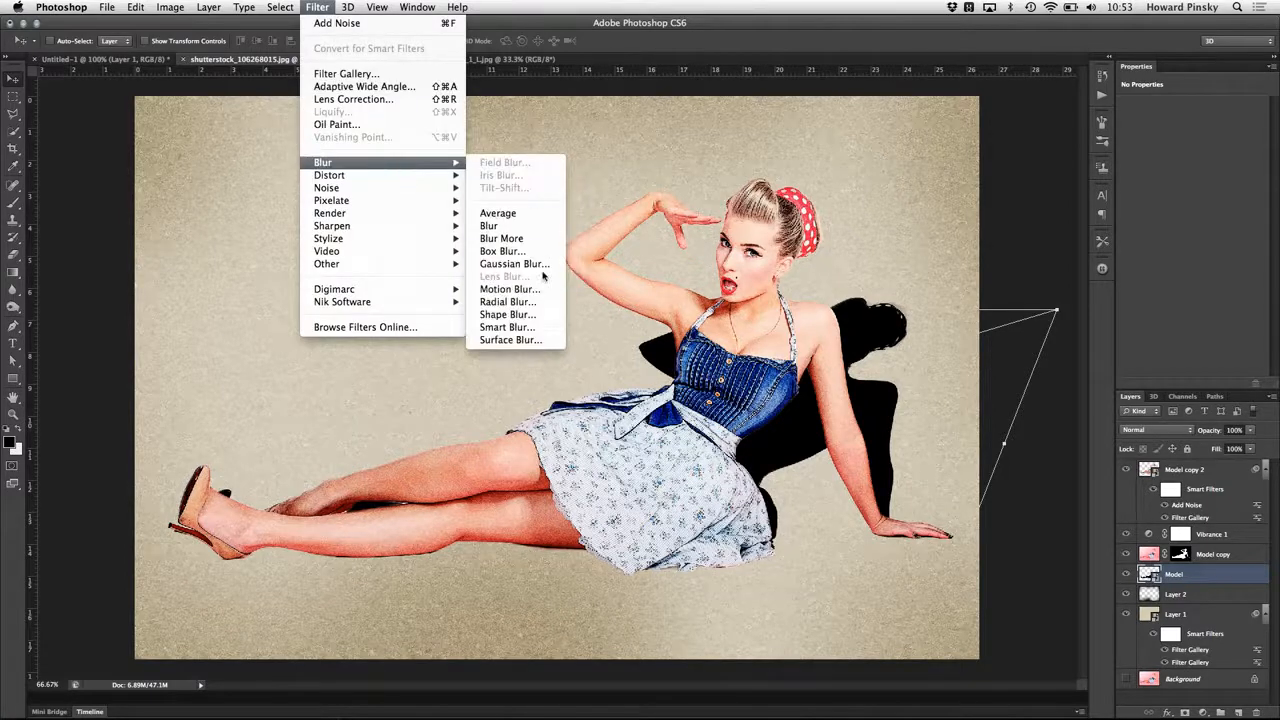
left_click(542, 264)
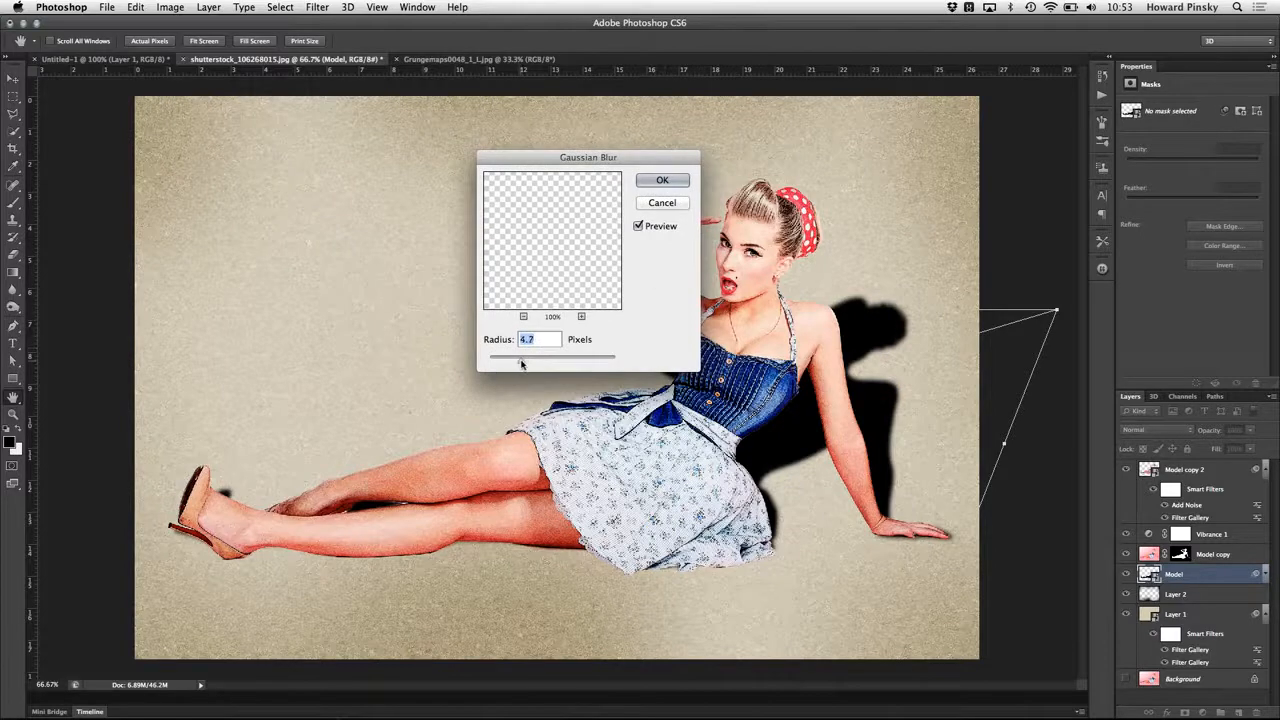
left_click_drag(523, 363, 526, 363)
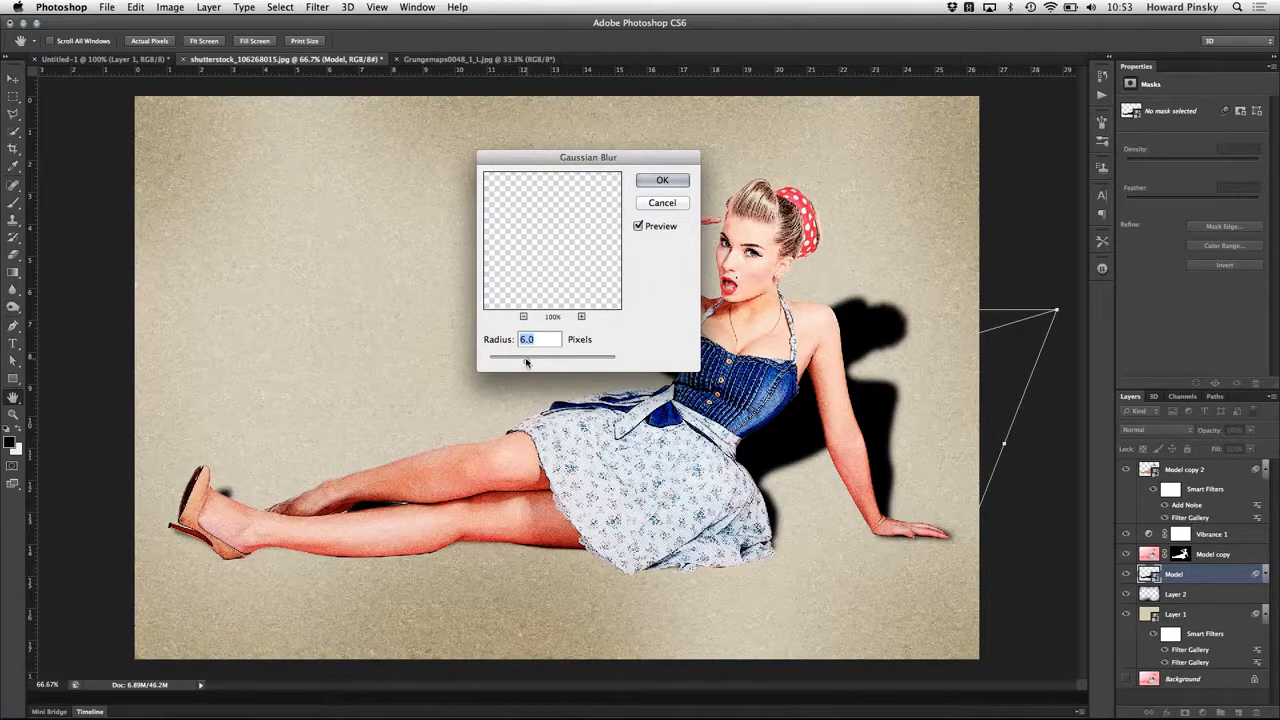
left_click(662, 180)
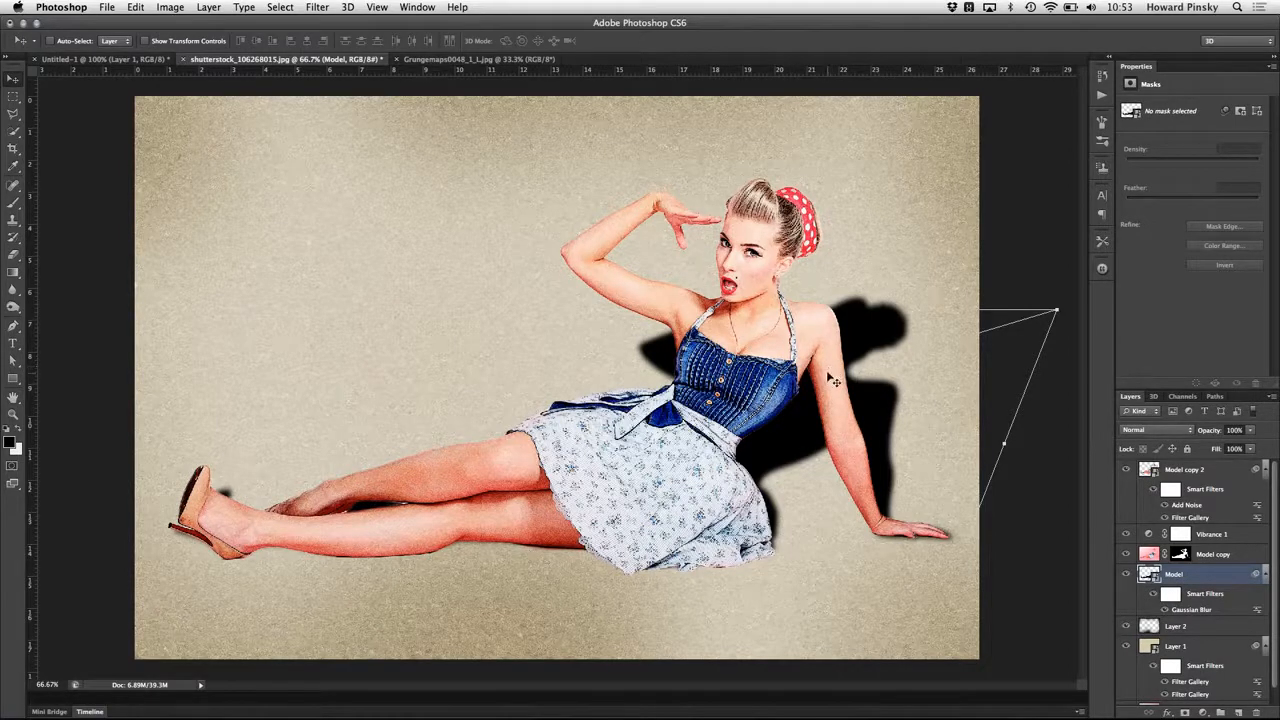
Add a layer mask to the Model layer and fade the shadow's upper part with a vertical black-to-white linear gradient.
left_click(1184, 712)
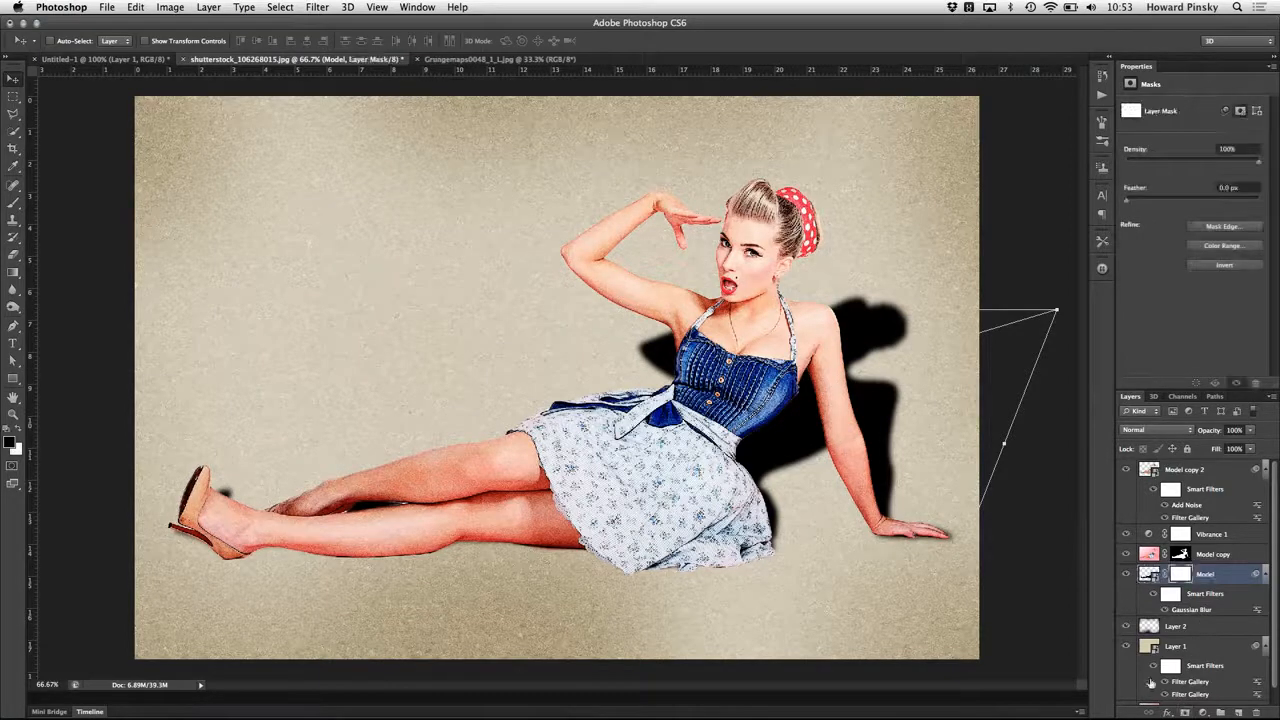
key("g")
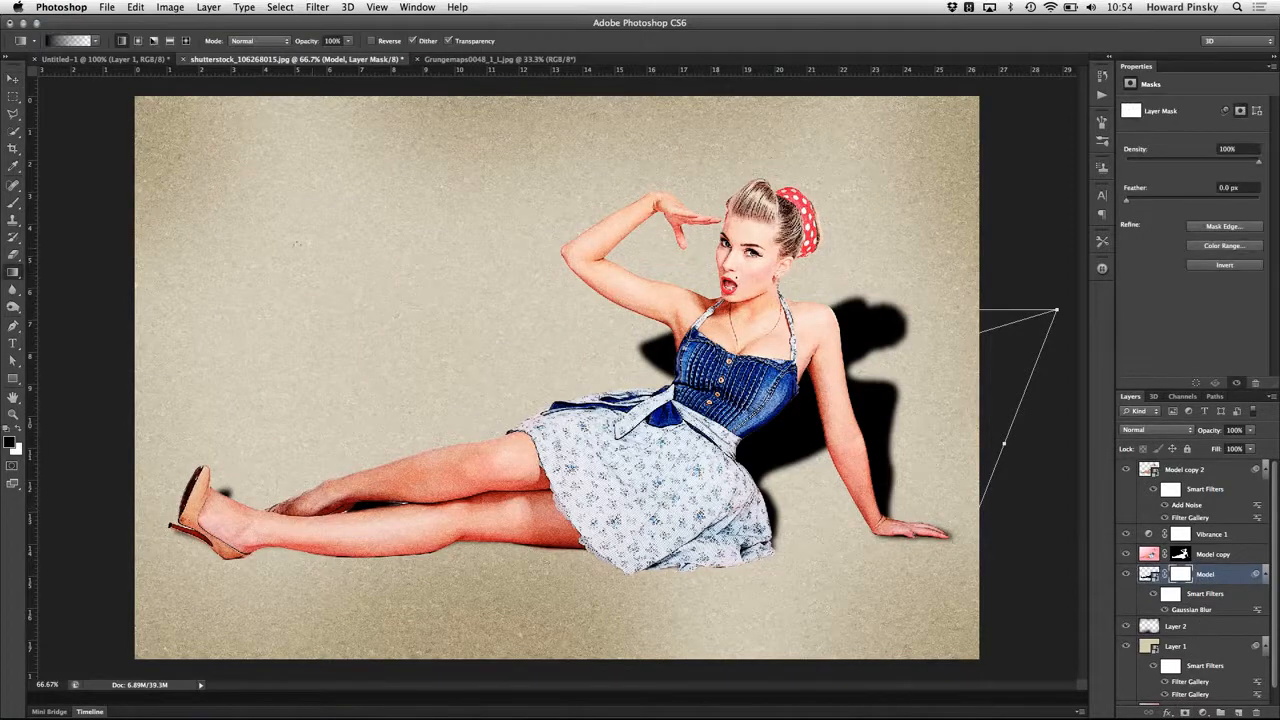
left_click(12, 275)
left_click(55, 271)
left_click_drag(848, 327, 850, 476)
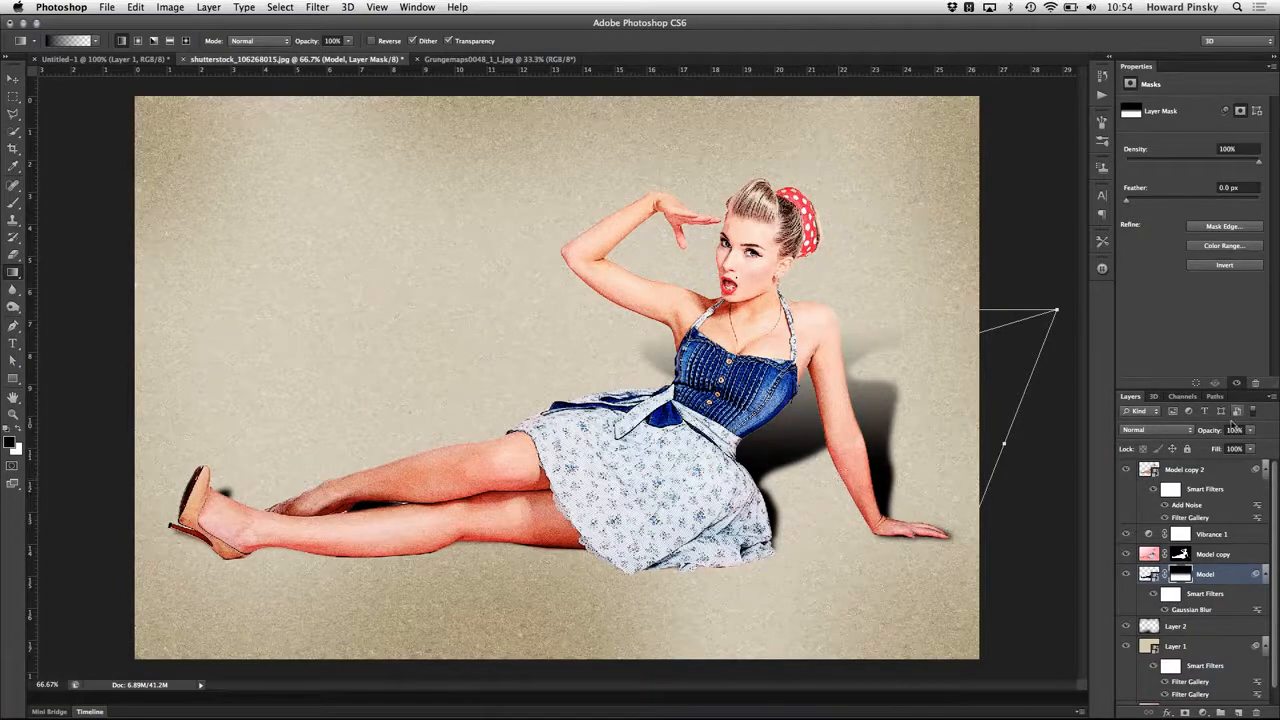
Lower the shadow layer's opacity to 20% and check the shadow at 100% zoom.
mouse_move(1213, 433)
left_mouse_down()
mouse_move(1193, 435)
mouse_move(1208, 437)
left_mouse_up()
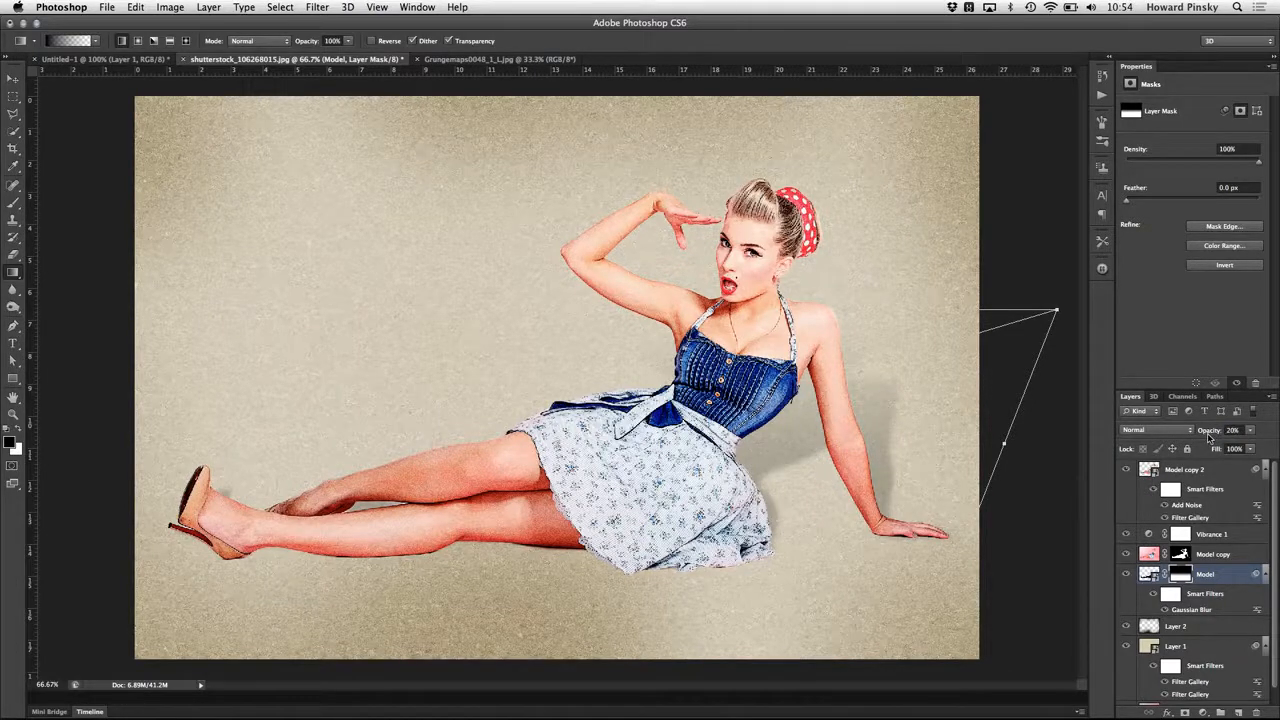
key("super+1")
left_click_drag(1026, 446, 932, 437)
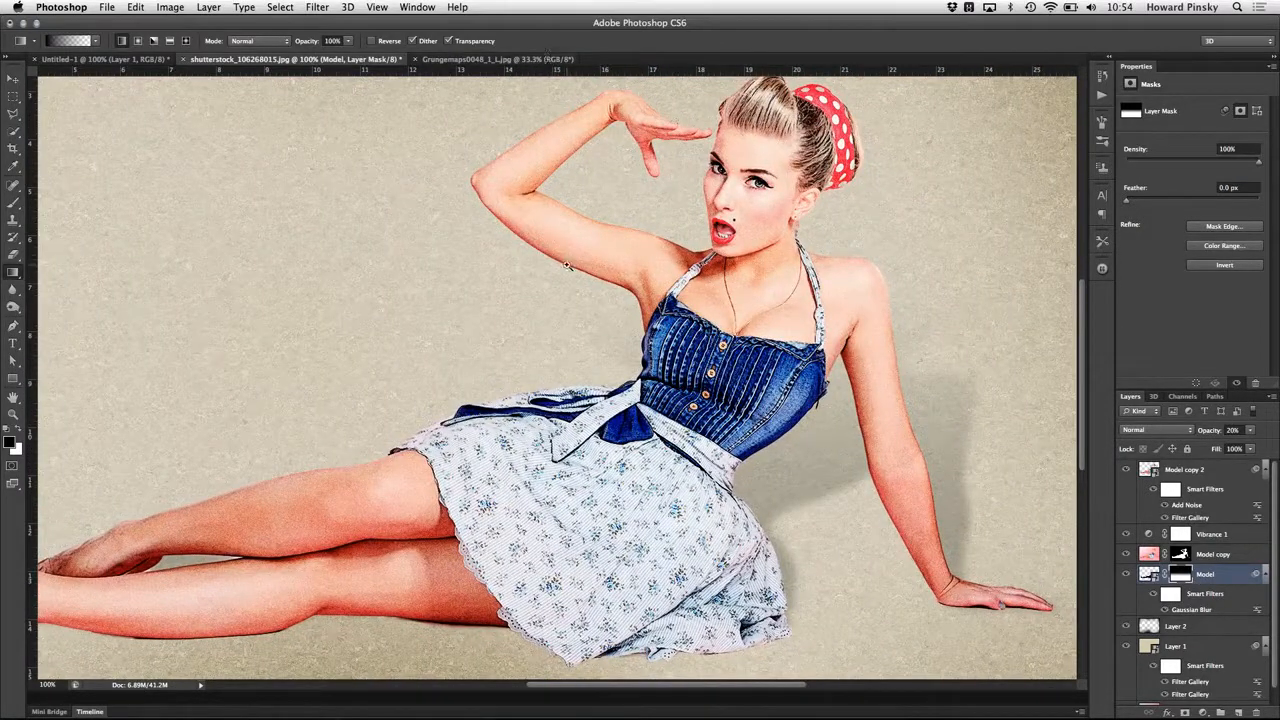
key("super+minus")
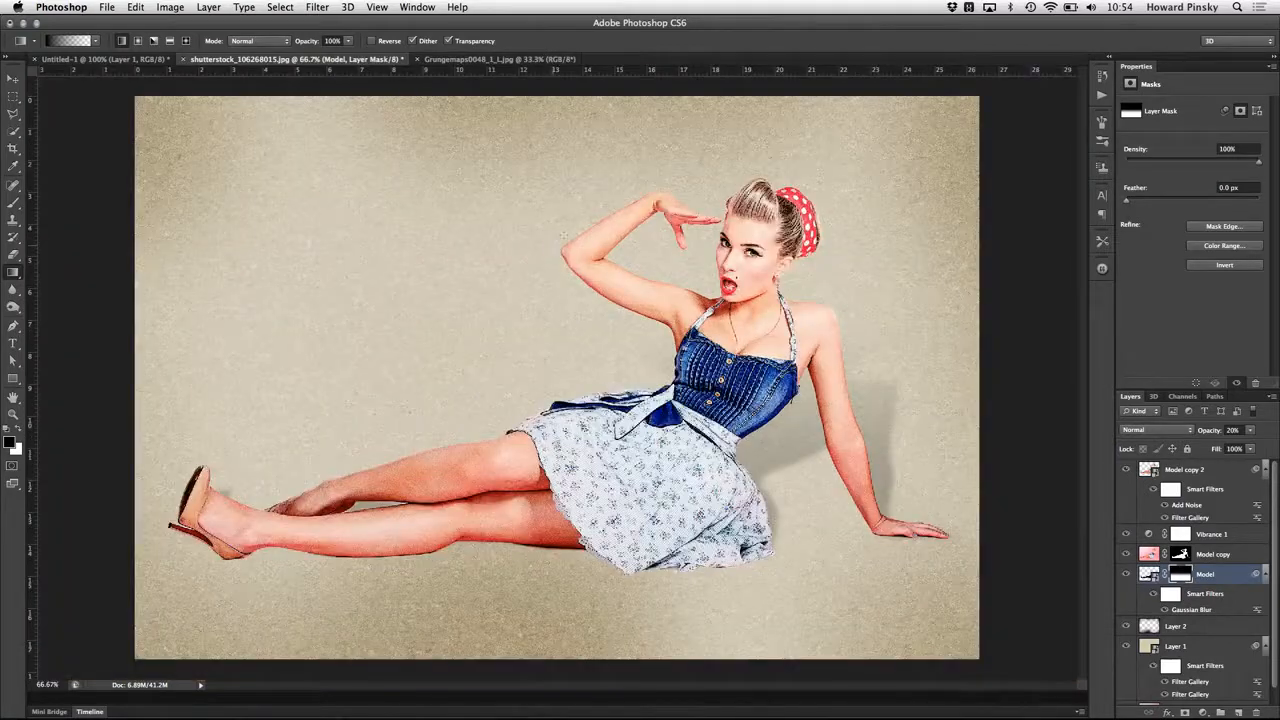
Select the Model copy 2 layer and set the Type tool to 72 pt in grey-blue #4e6777.
left_click(1195, 469)
key("v")
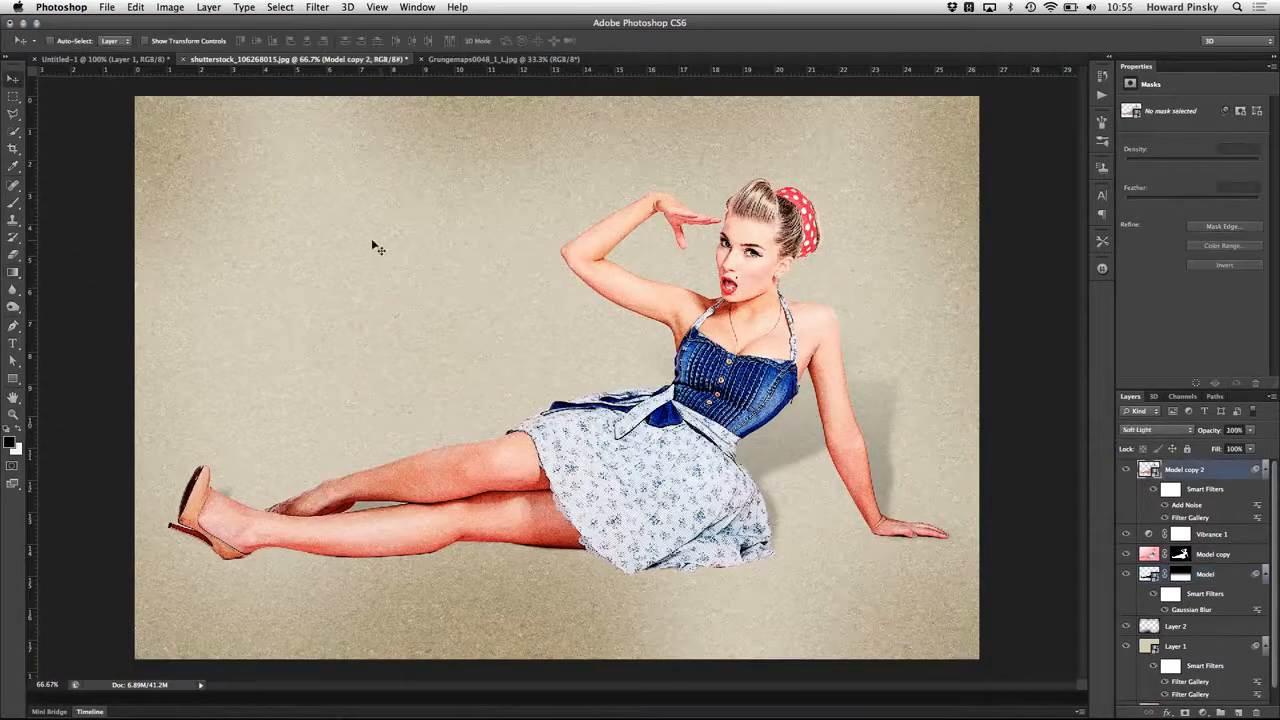
key("t")
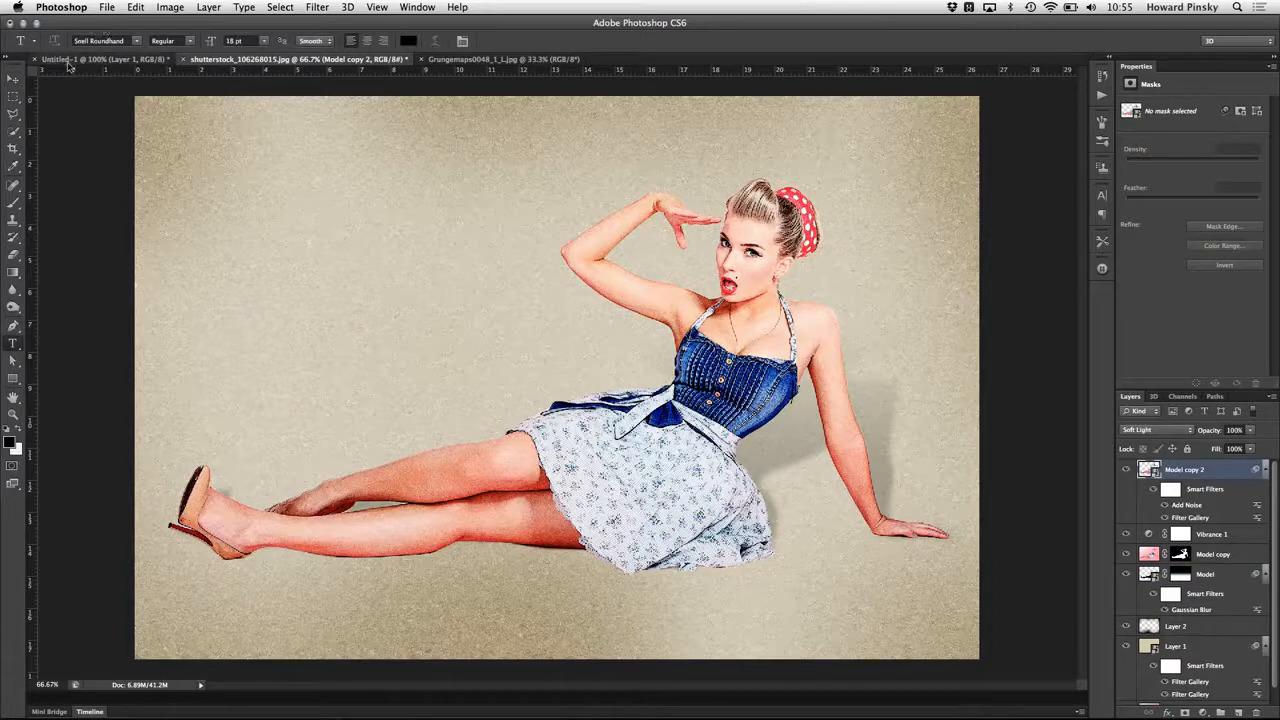
left_click(264, 41)
left_click(250, 182)
left_click(408, 41)
left_click(728, 280)
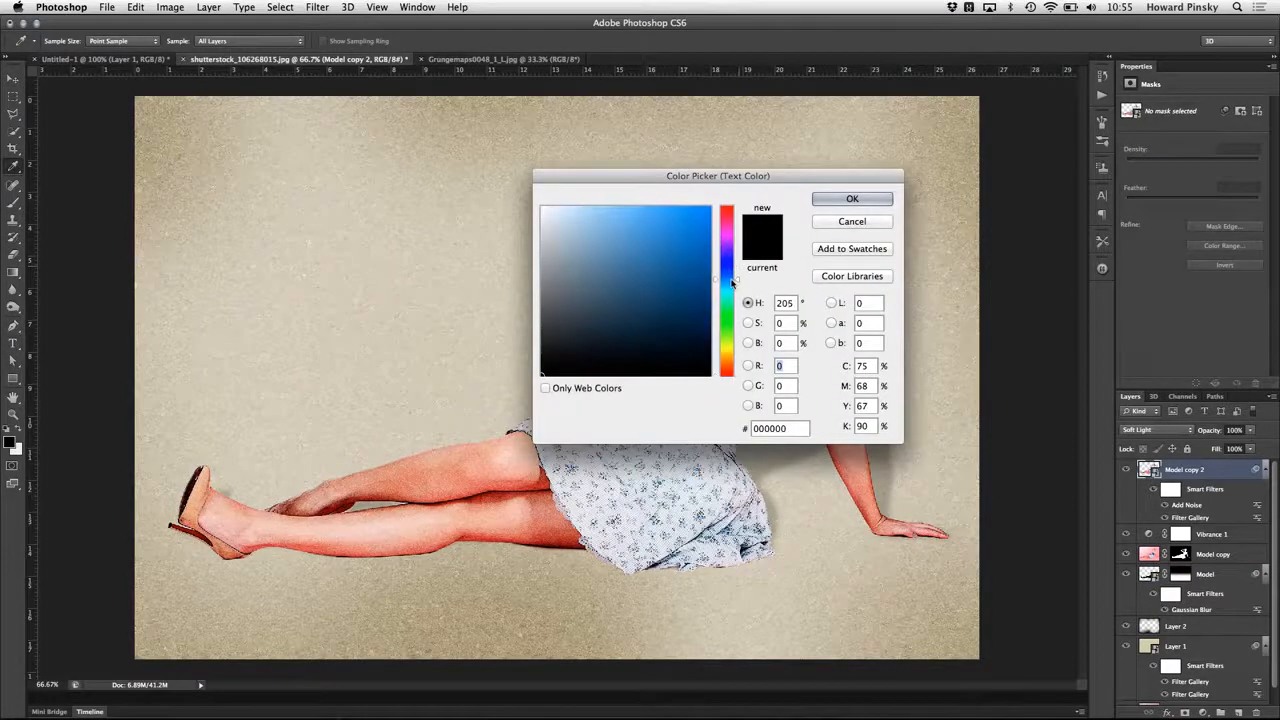
left_click(601, 270)
left_click_drag(601, 270, 601, 297)
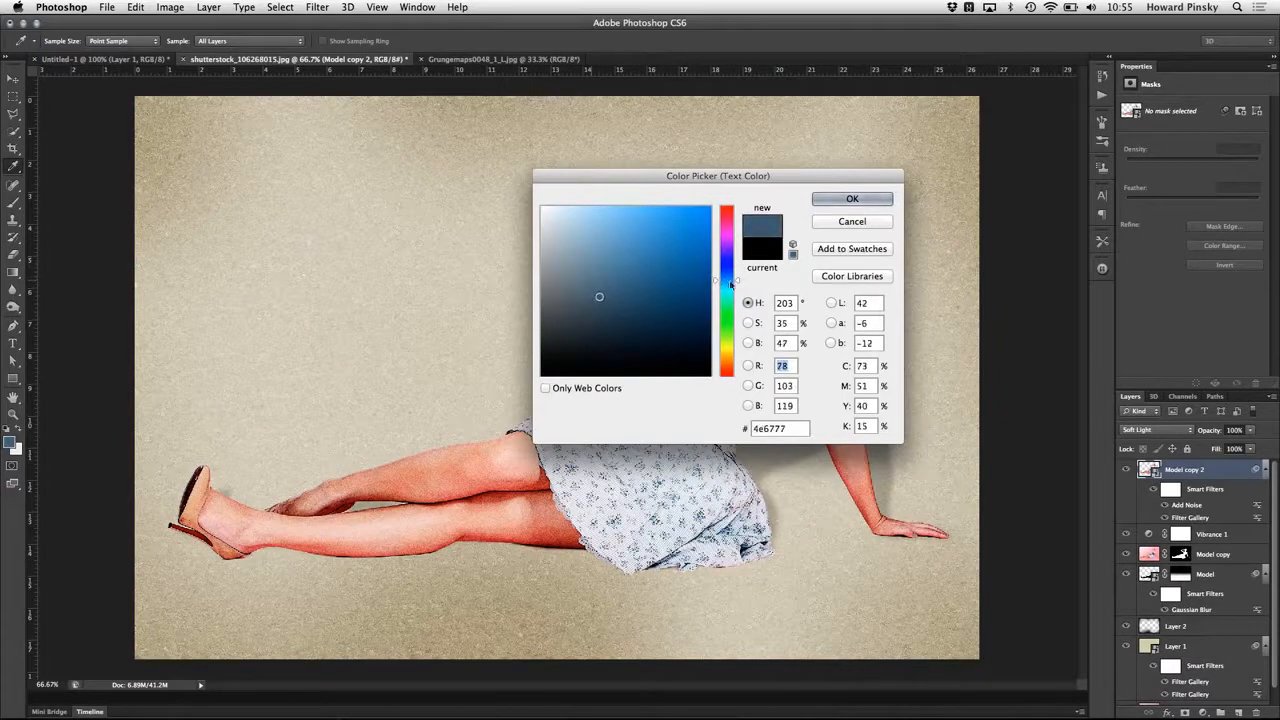
key("Return")
Add the text "Yes, sir!" in the empty background area above the woman's legs.
left_click(328, 296)
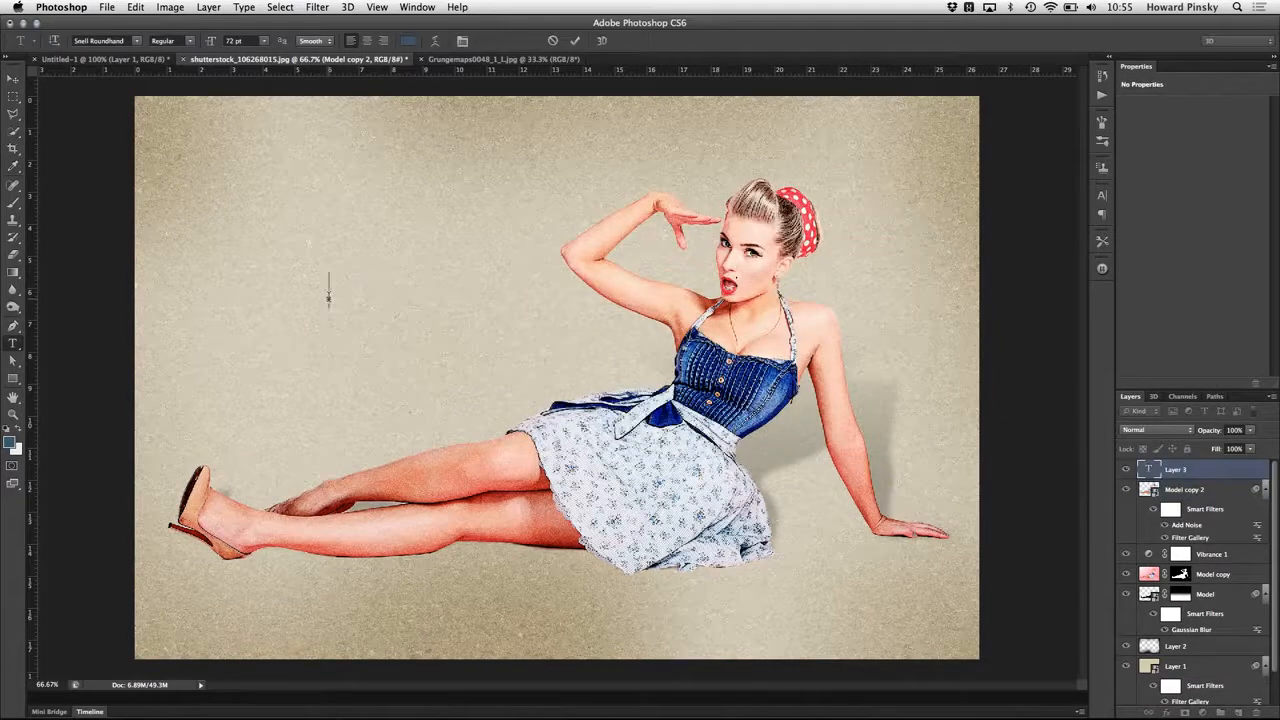
type("Yes, sir")
type(".")
key("ctrl+Return")
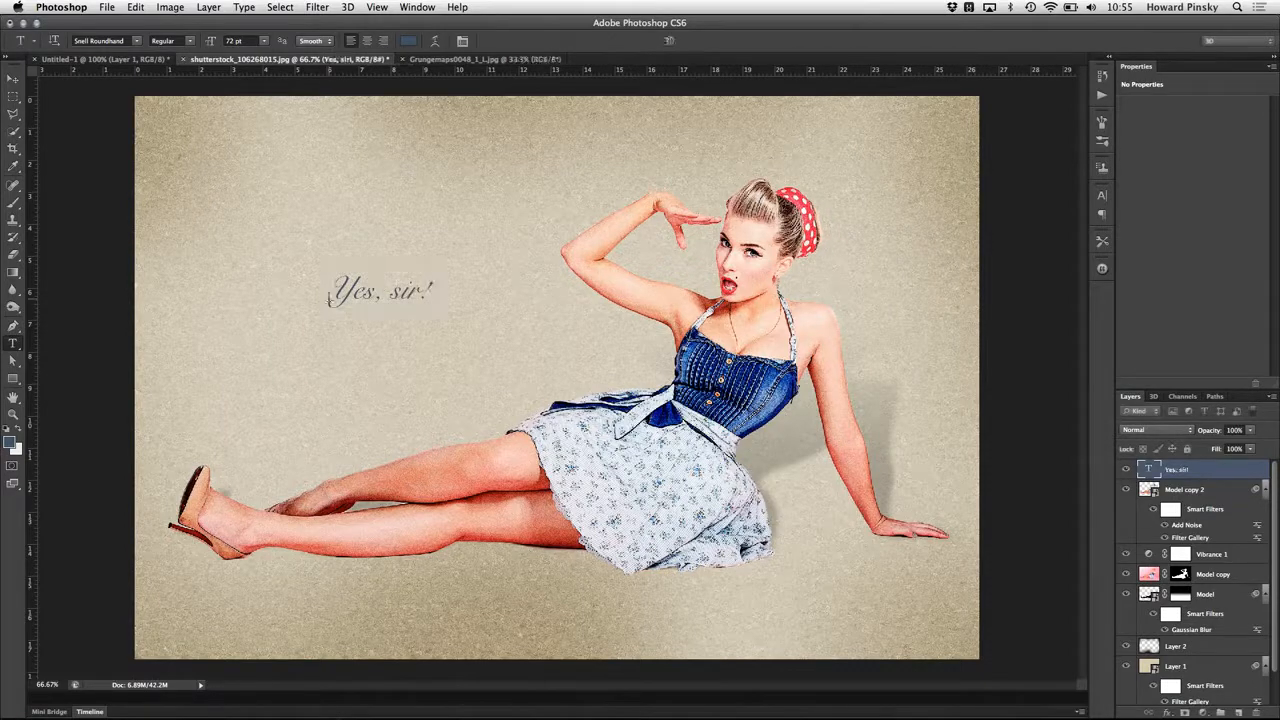
Scale the "Yes, sir!" text up to about 235 pt and move it slightly lower, between the legs and the raised arm.
key("ctrl+t")
left_click_drag(437, 309, 550, 353)
key("Return")
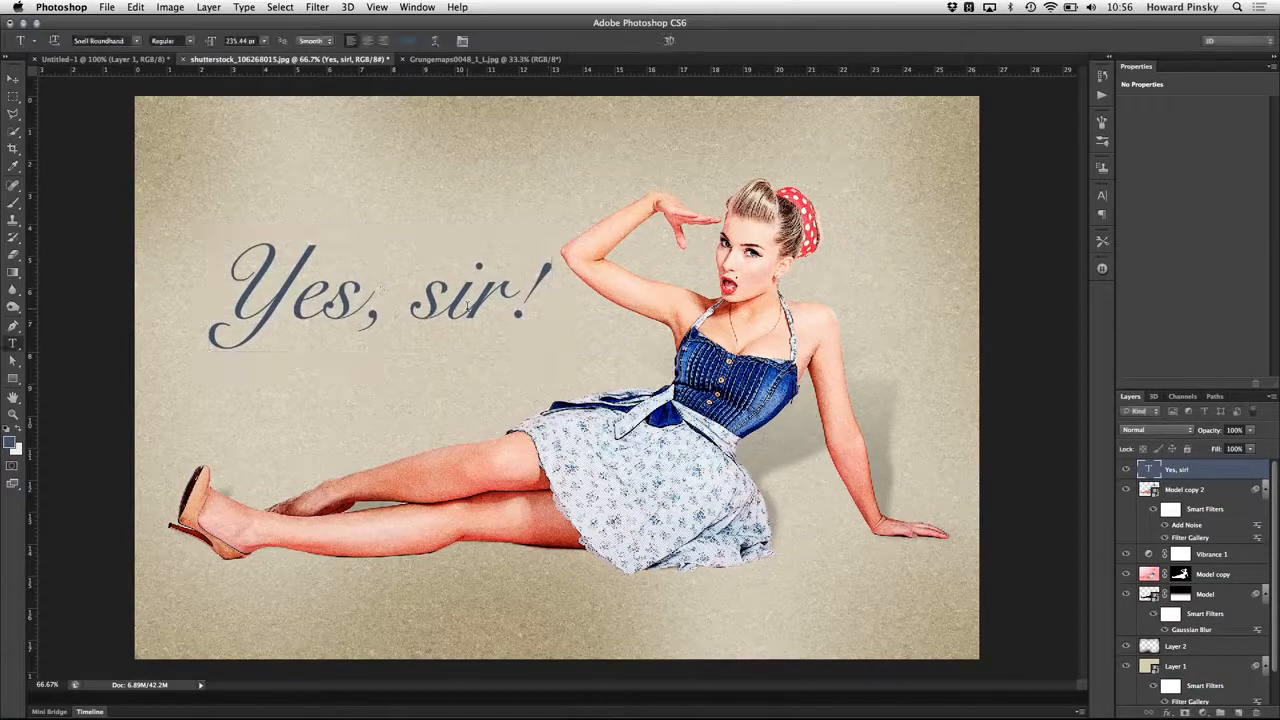
key("v")
left_click_drag(474, 313, 483, 347)
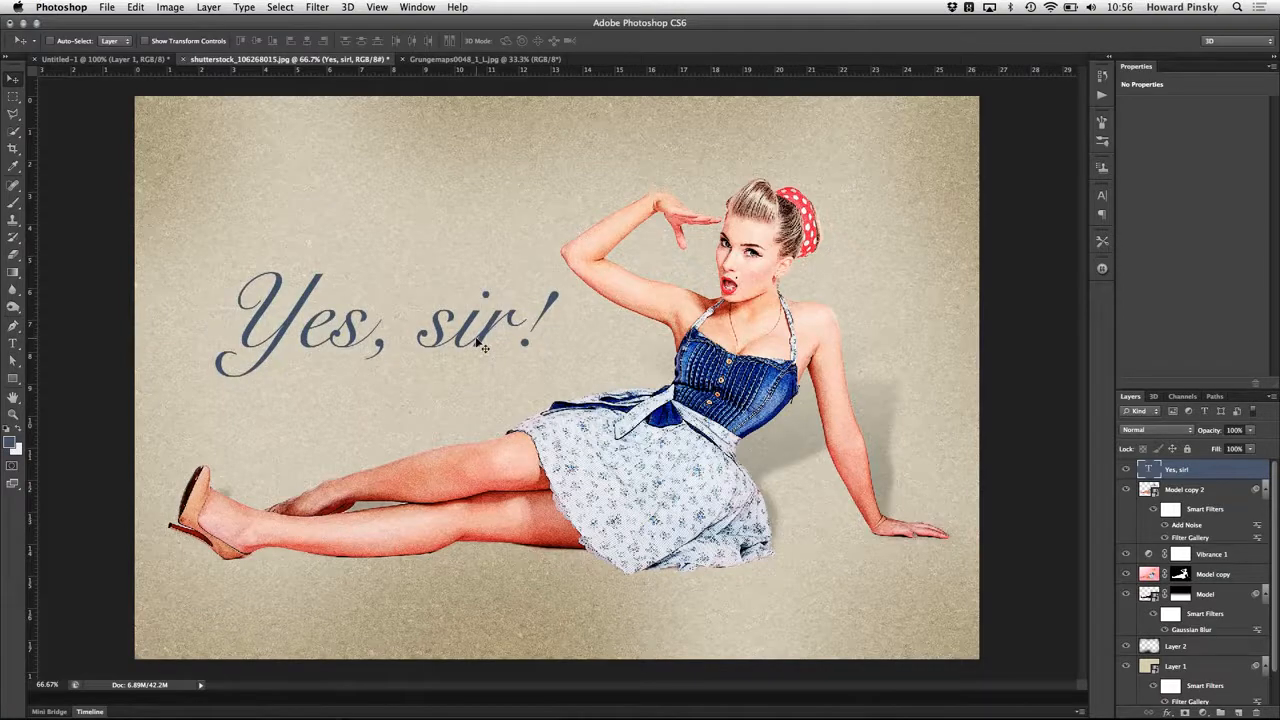
Let the background texture show through the text by splitting its Underlying Layer white Blend If slider to 202 / 255.
key("super+1")
left_click_drag(477, 343, 541, 311)
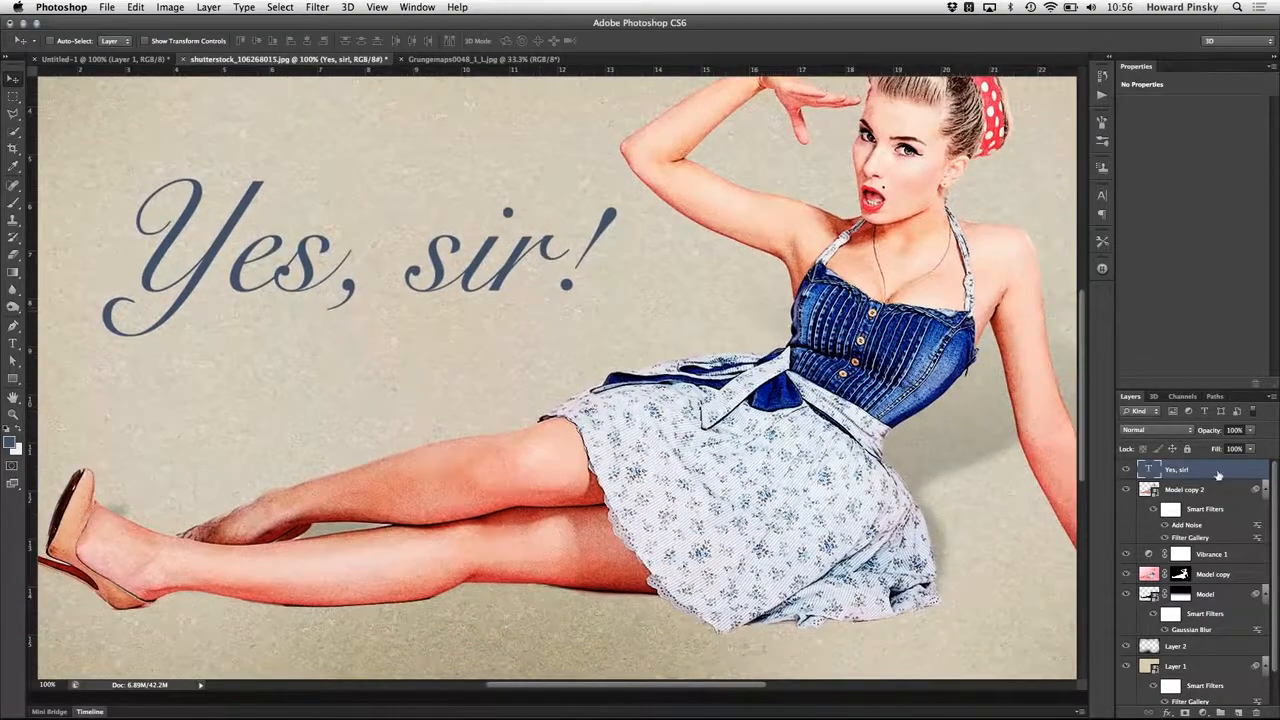
double_click(1220, 473)
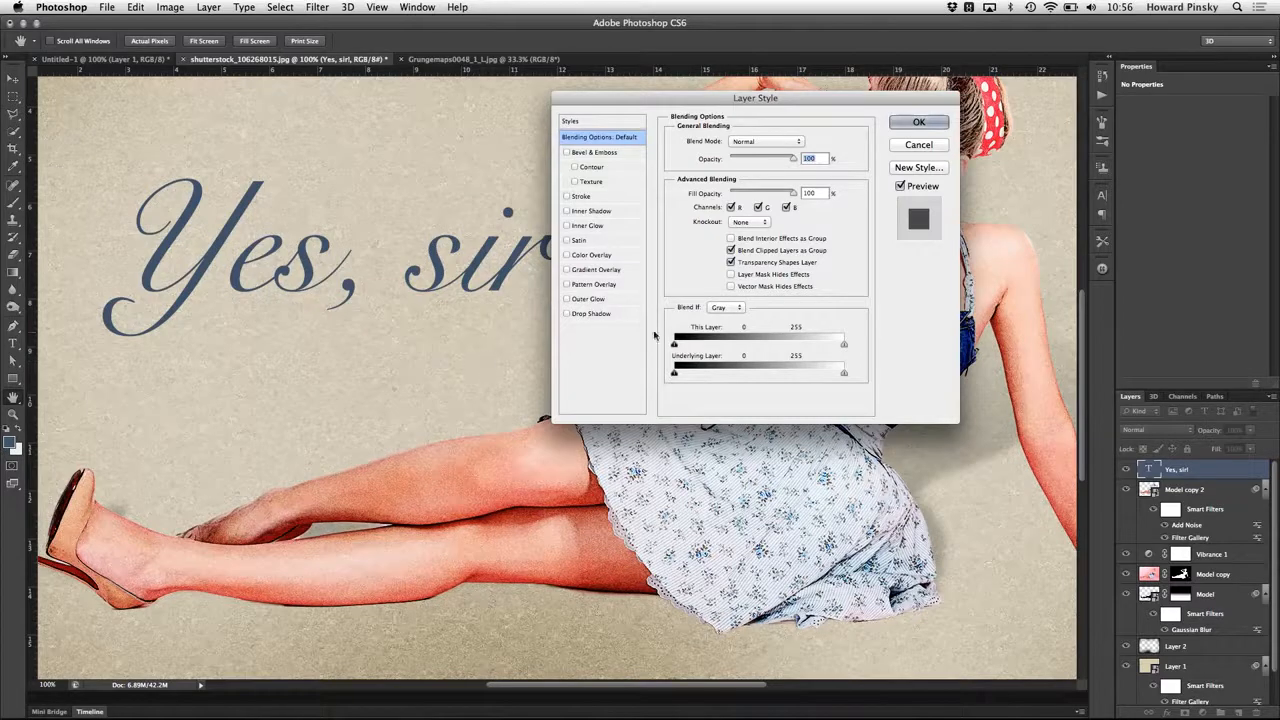
key("alt")
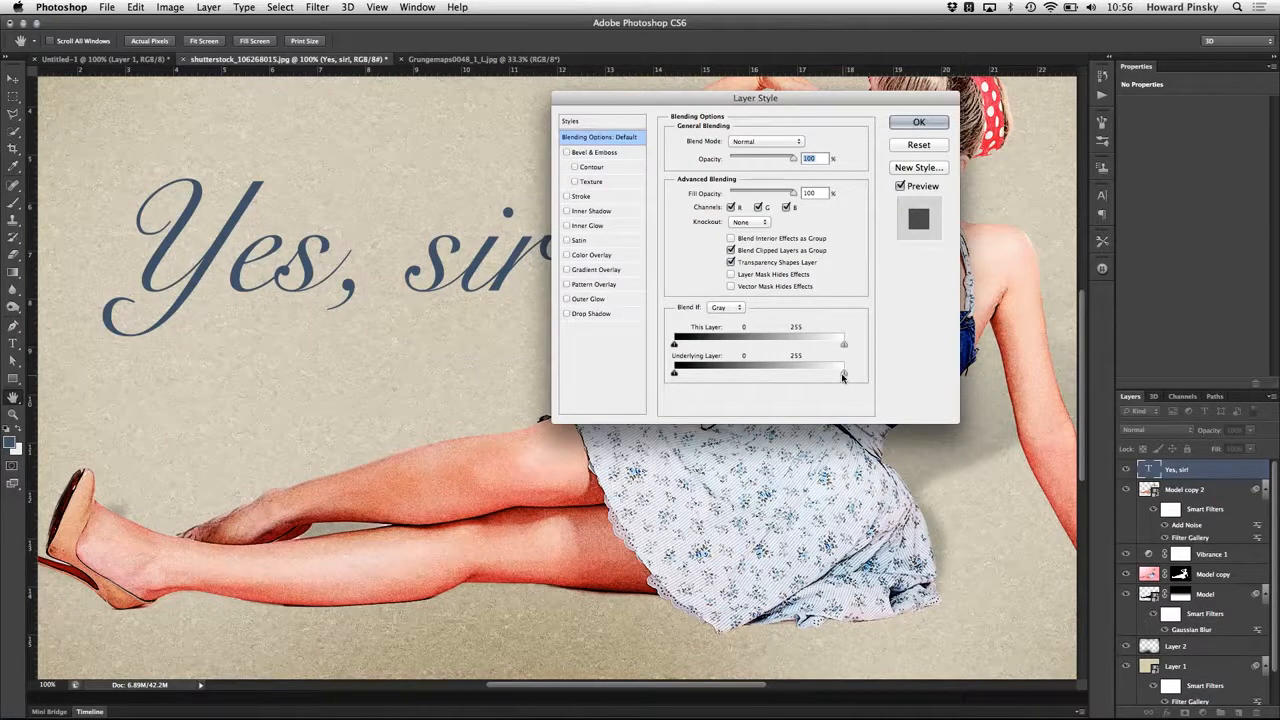
left_click_drag(842, 376, 806, 373)
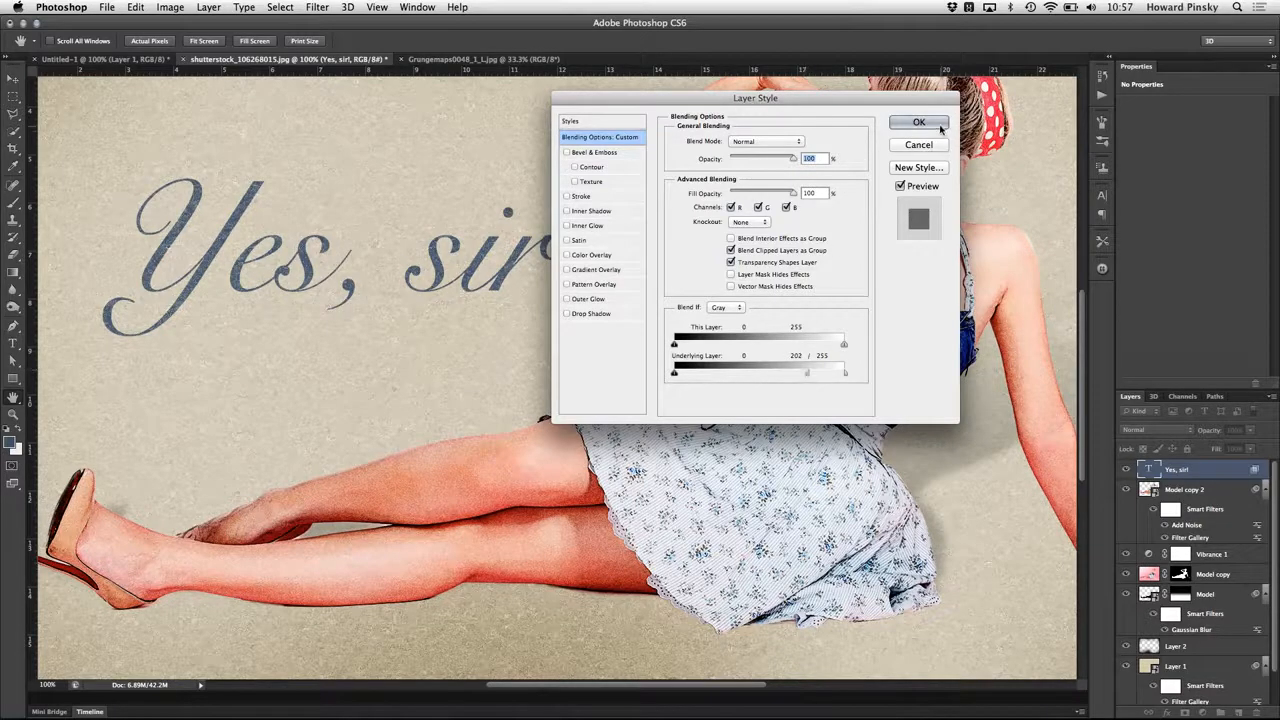
left_click(918, 122)
key("super+minus")
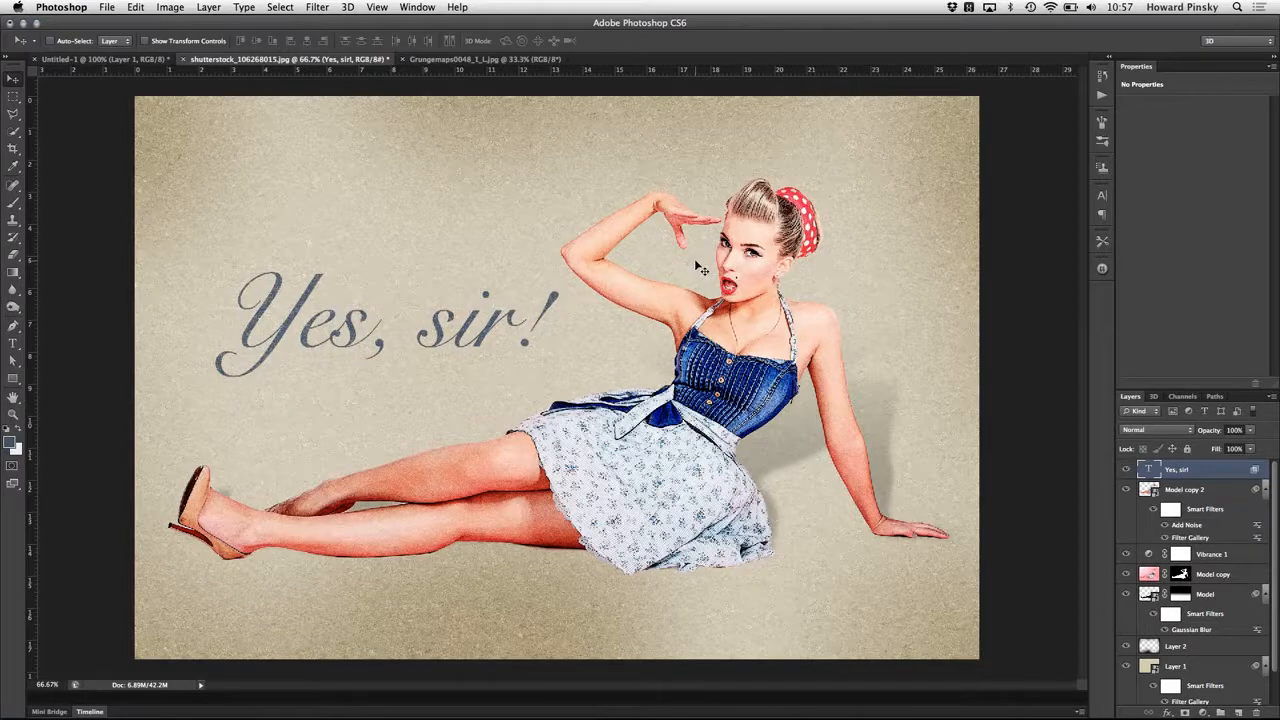
Copy the Grungemaps0048_1_L.jpg texture into the poster document as the top layer, covering the whole canvas.
left_click(487, 60)
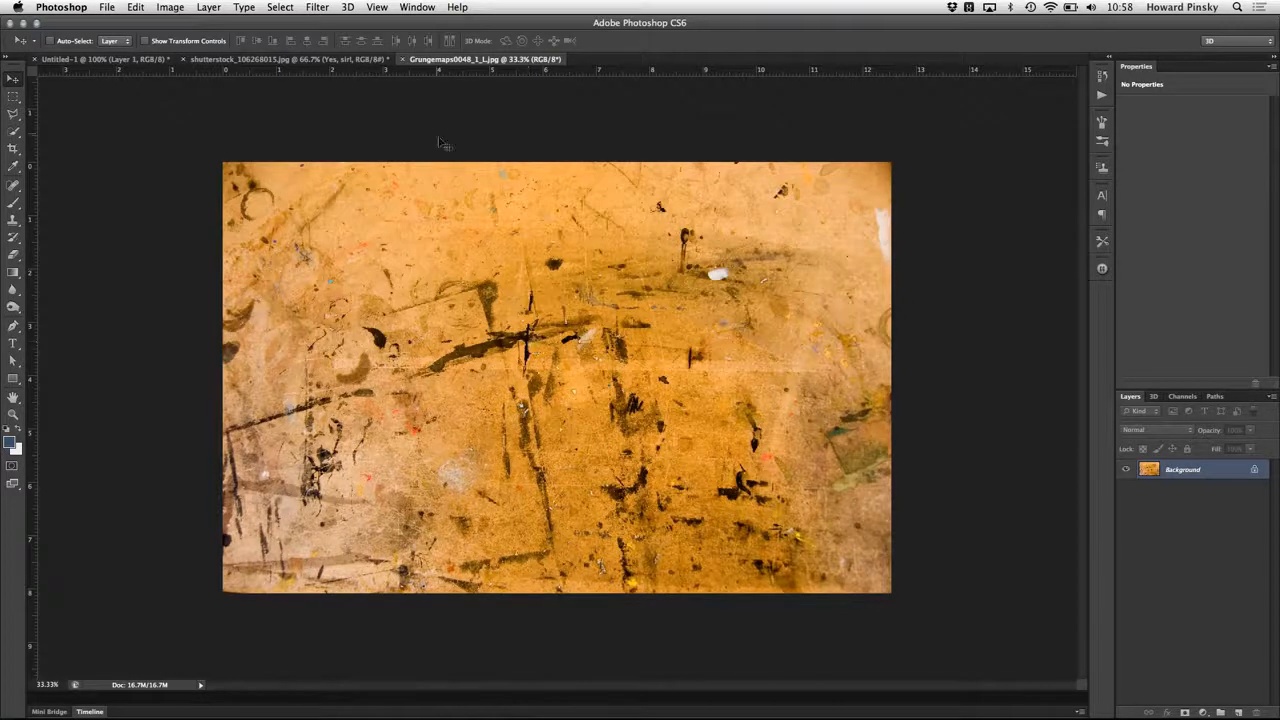
left_click_drag(340, 75, 338, 62)
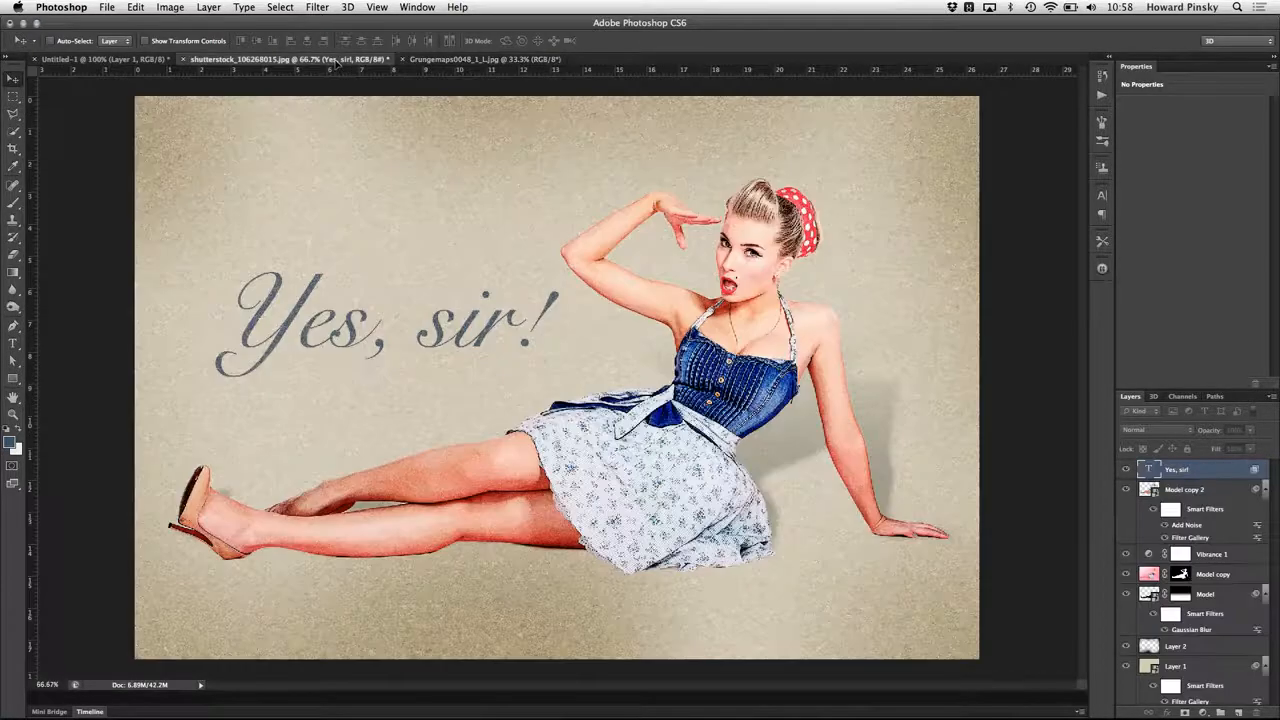
left_click_drag(490, 237, 490, 237)
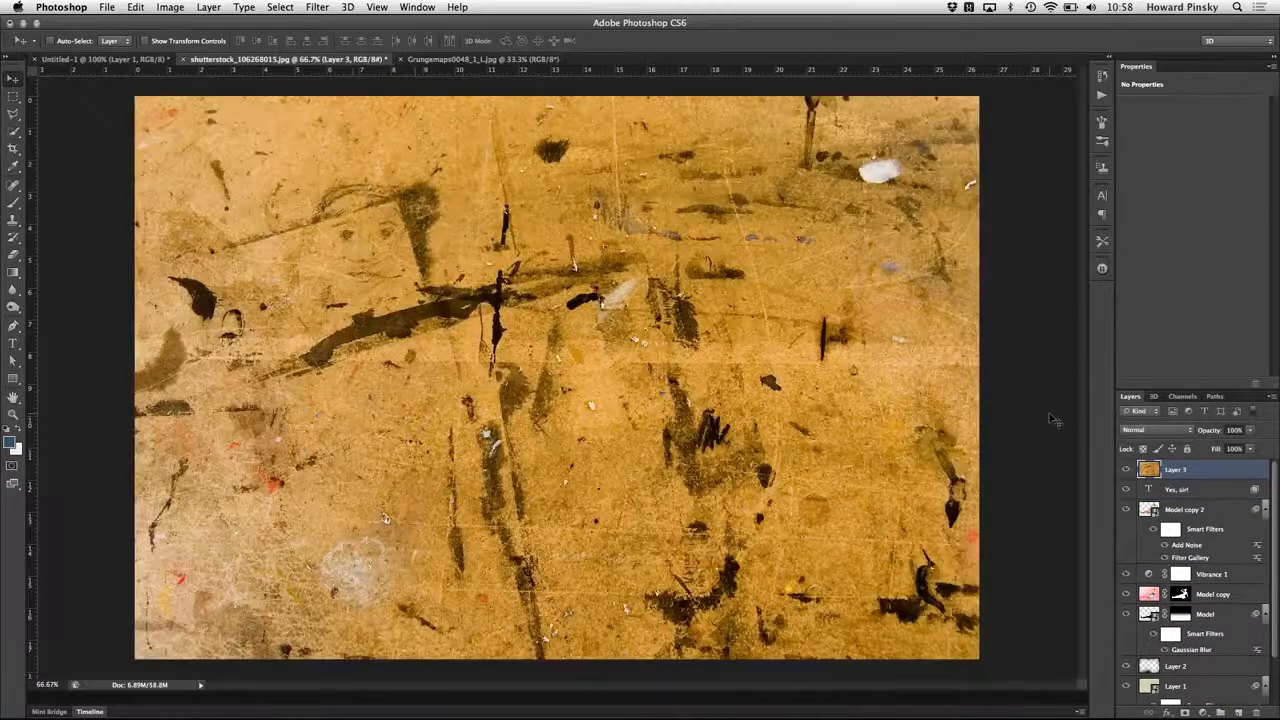
Split the grunge layer's This Layer white Blend If slider to 27 / 255 in its blending options.
double_click(1221, 470)
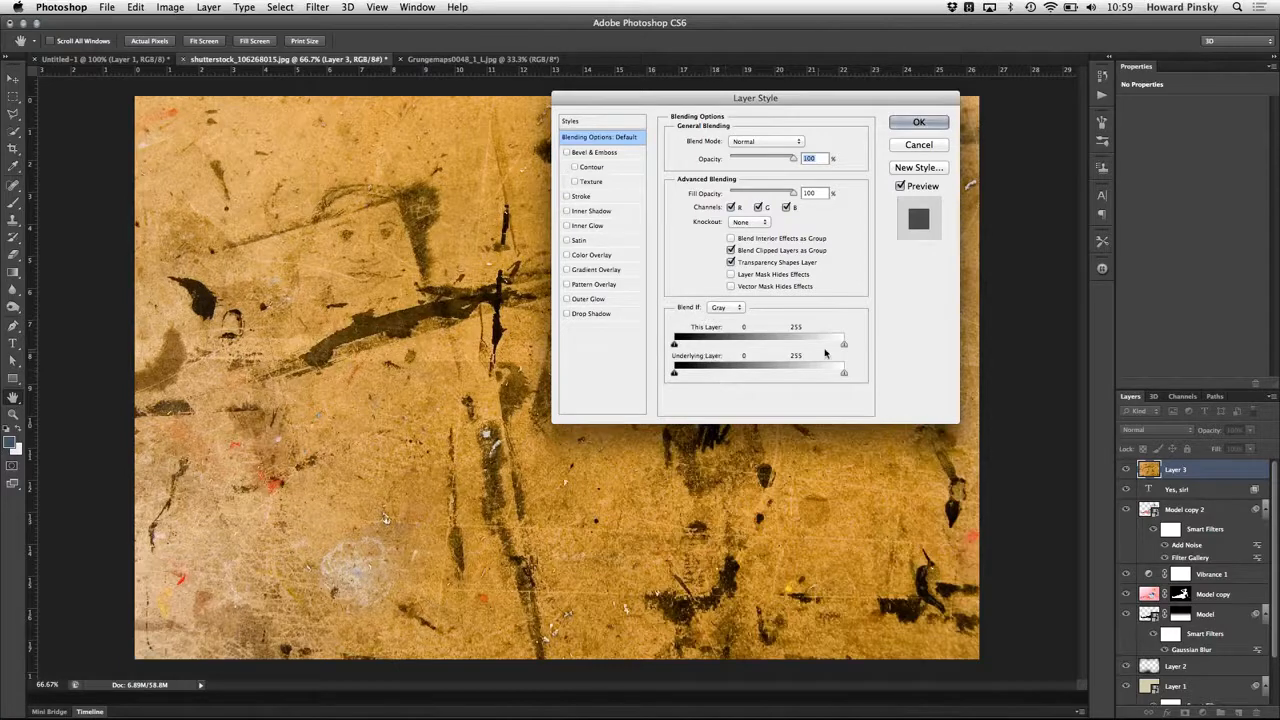
key("alt")
left_click_drag(842, 347, 690, 345)
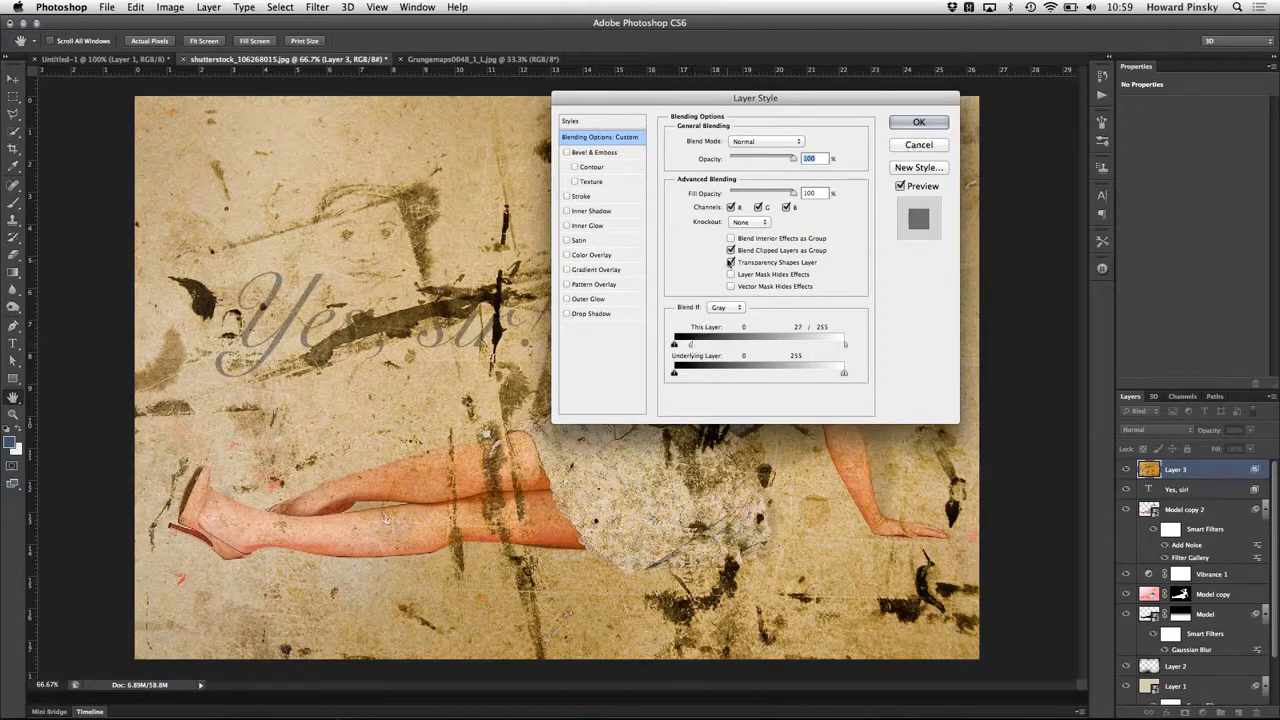
Try Soft Light on the grunge layer, then blend it with Overlay at 58% opacity.
left_click(785, 142)
left_click(796, 265)
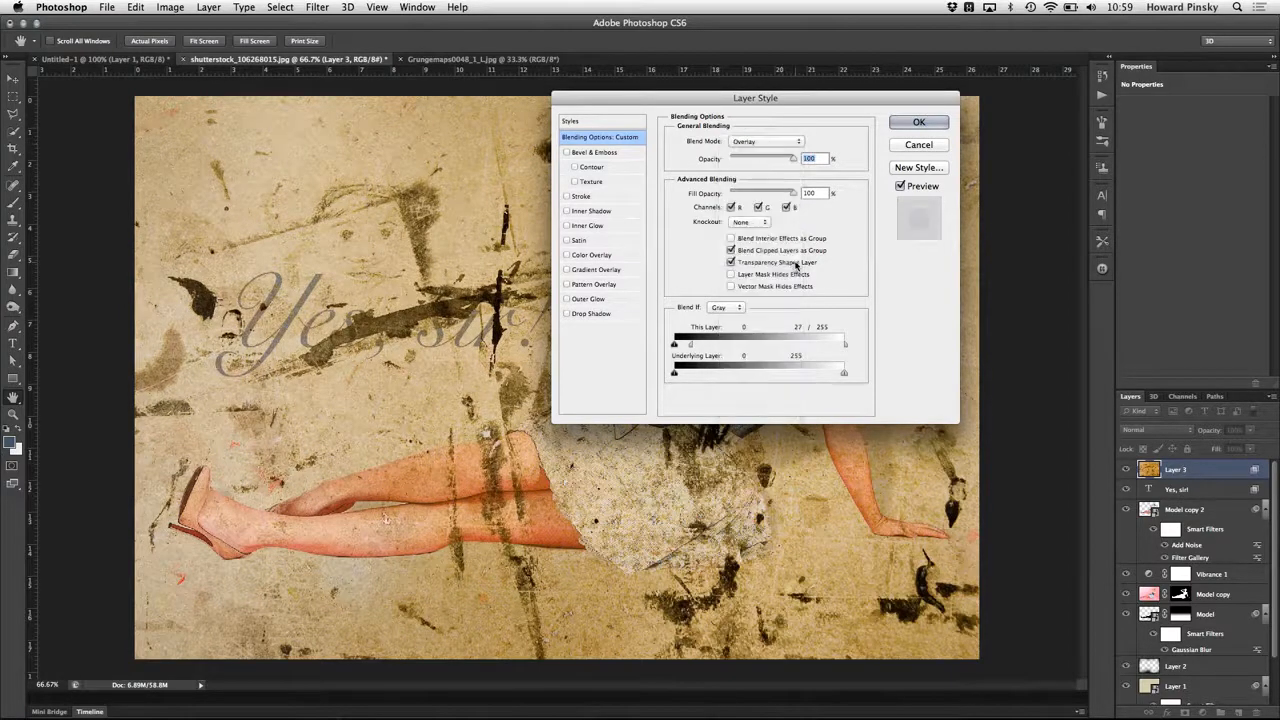
left_click(792, 155)
left_click(790, 156)
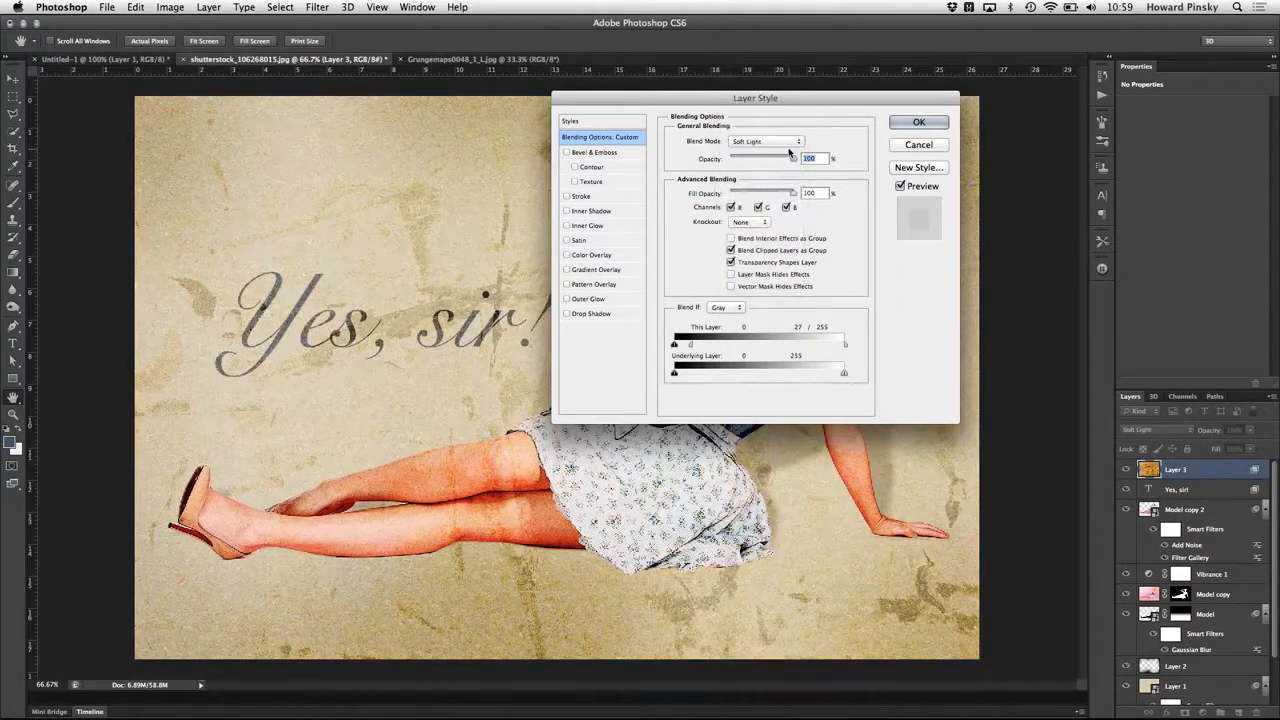
left_click_drag(794, 160, 777, 161)
left_click(775, 142)
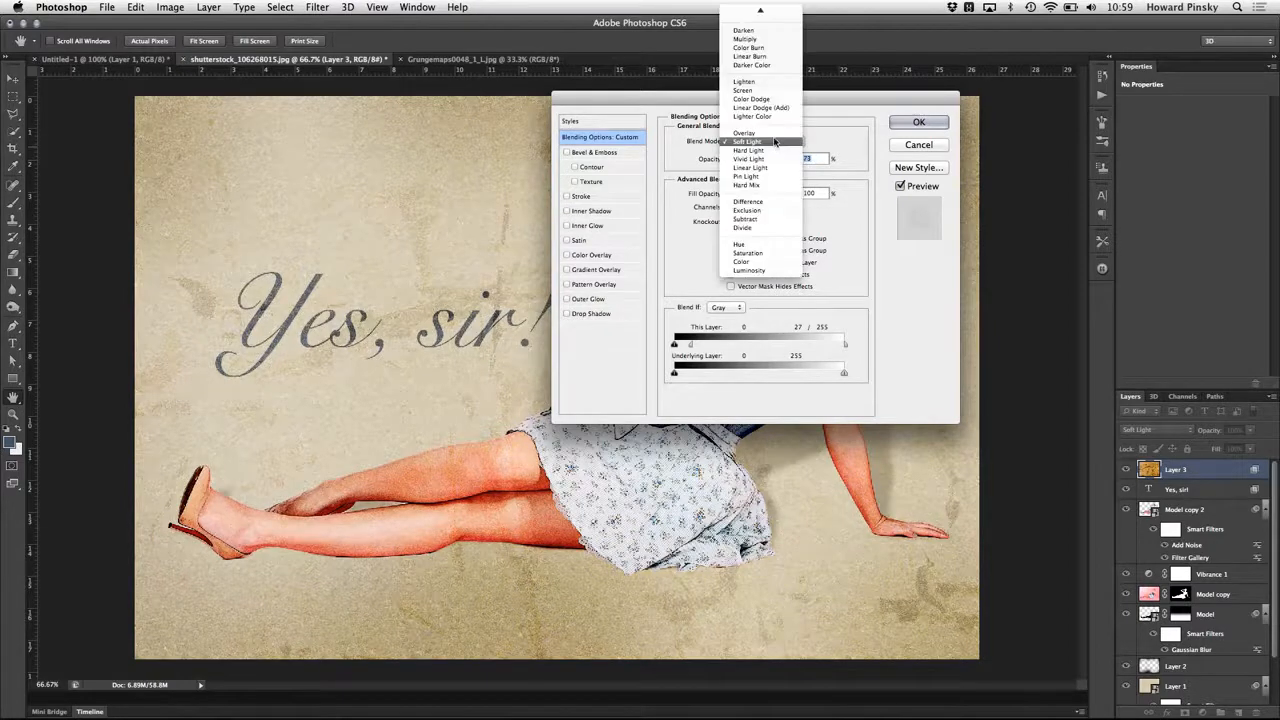
left_click(766, 132)
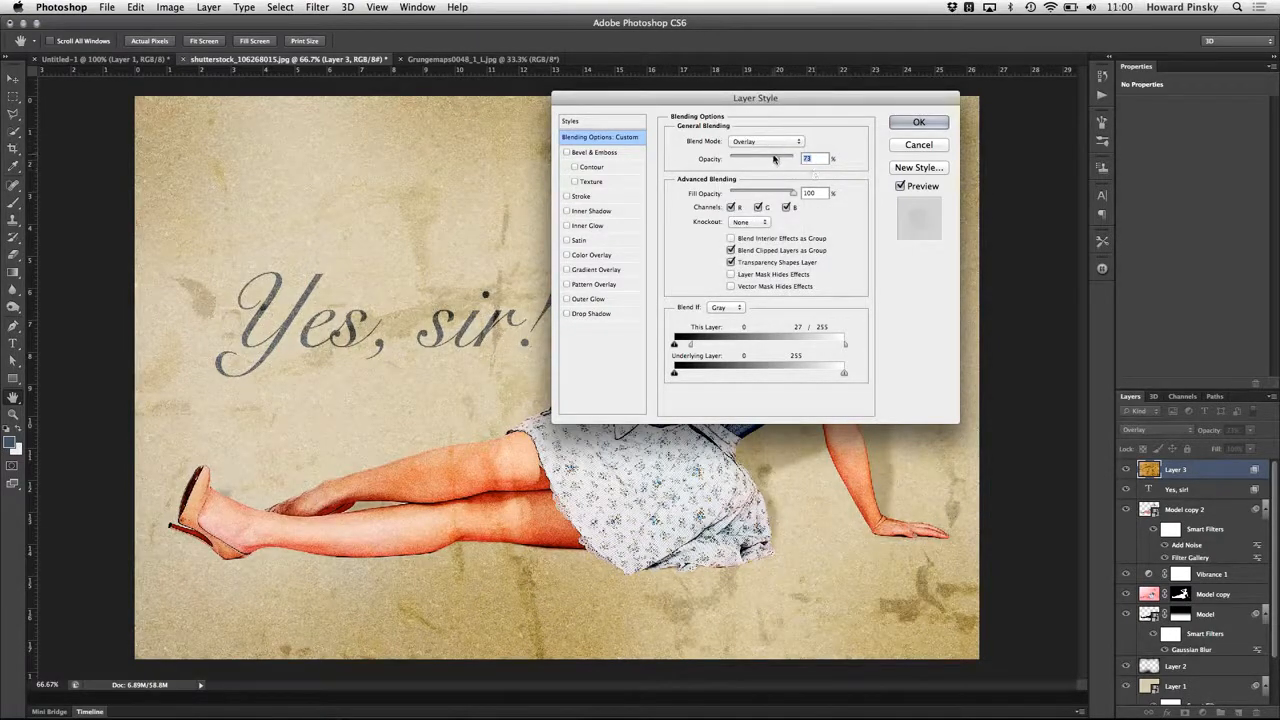
left_click_drag(773, 160, 766, 160)
left_click(906, 128)
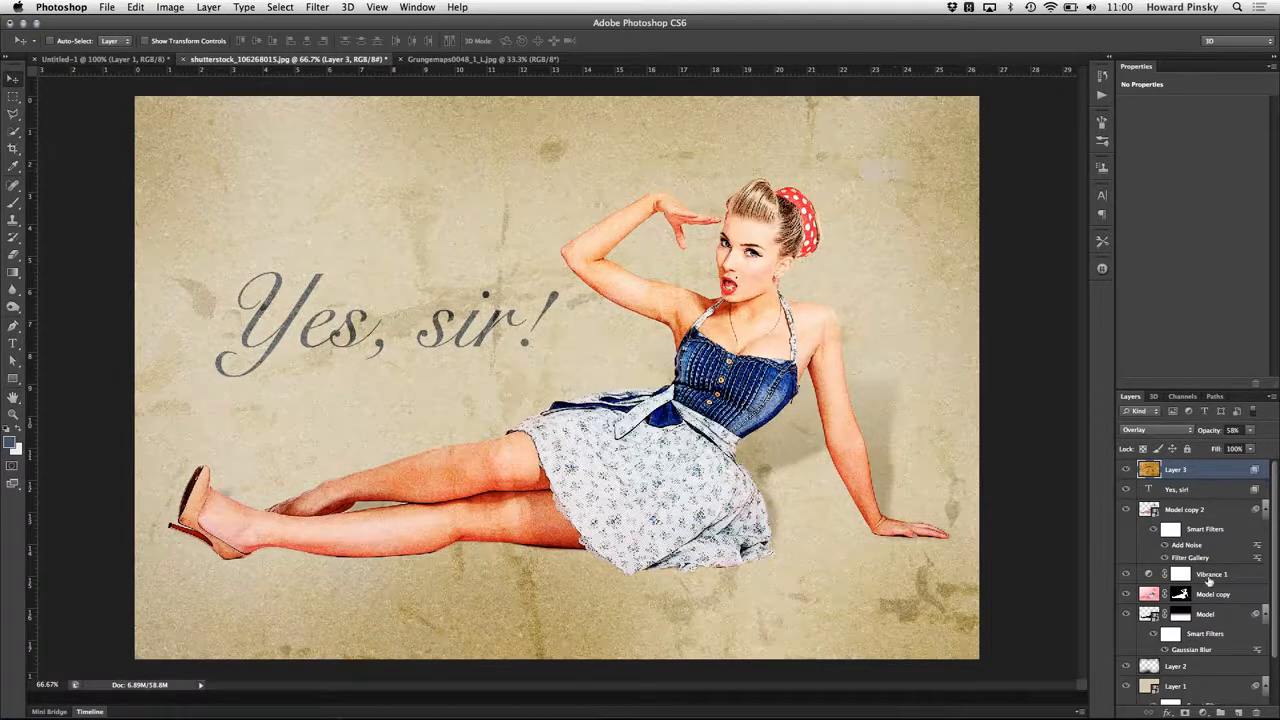
Add a Curves adjustment layer on top and shape a gentle S-curve with a lowered shadow point and a highlight point.
left_click(1203, 711)
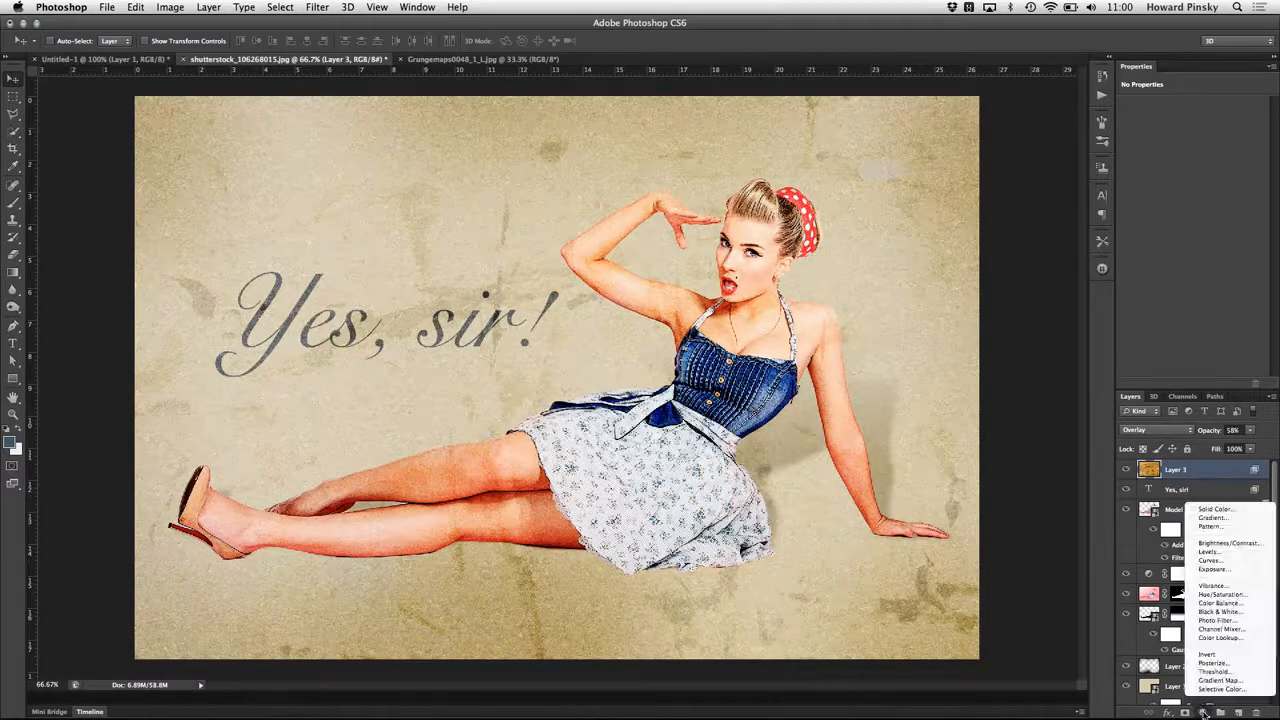
left_click(1210, 560)
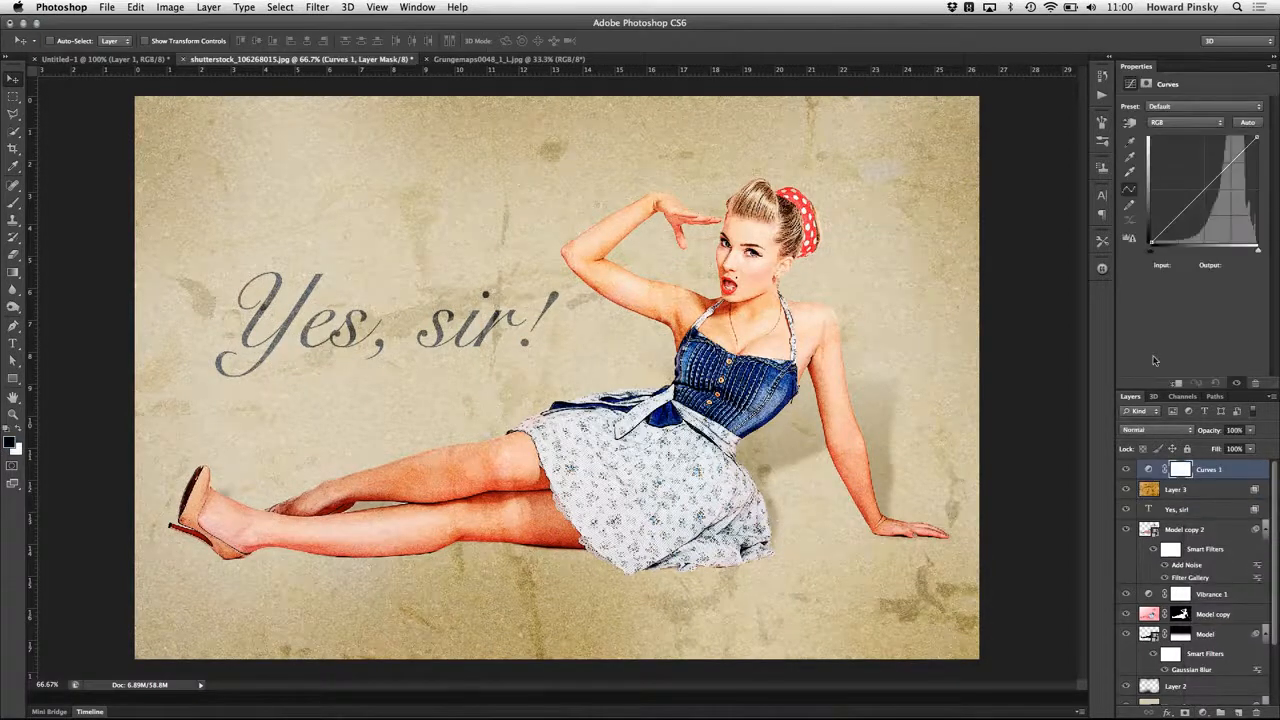
left_click_drag(1181, 212, 1183, 219)
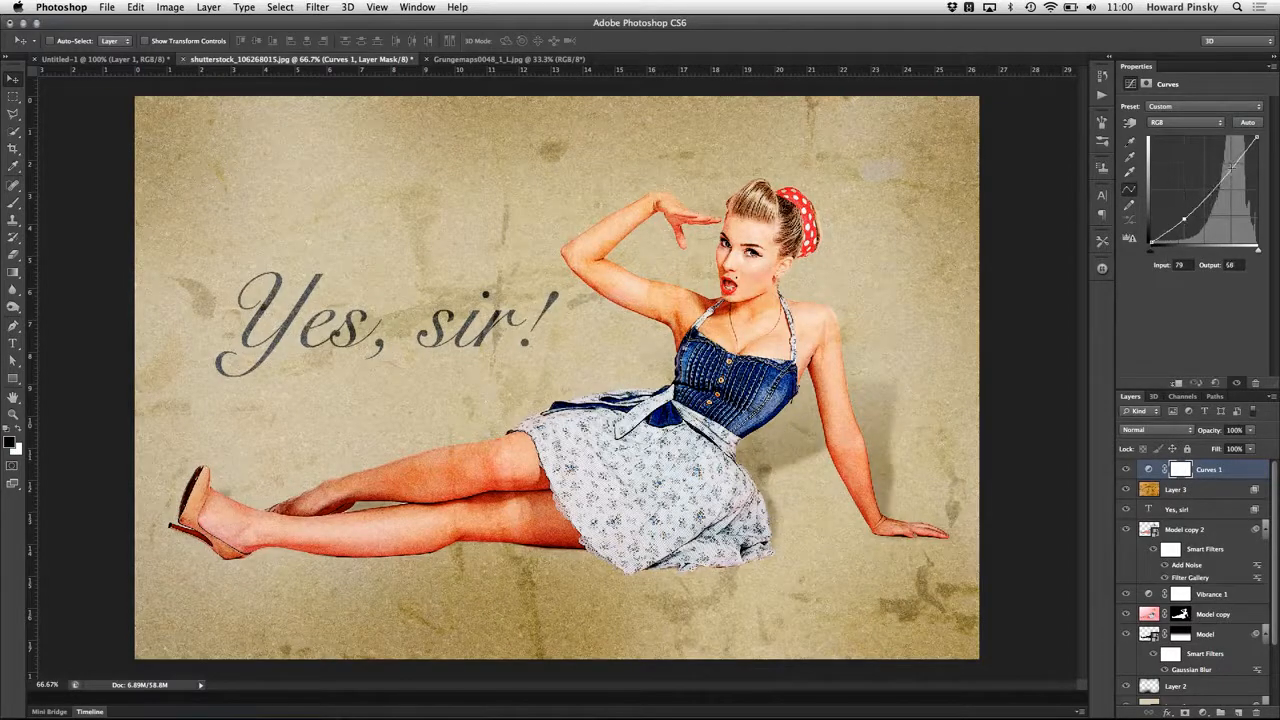
left_click_drag(1232, 168, 1228, 166)
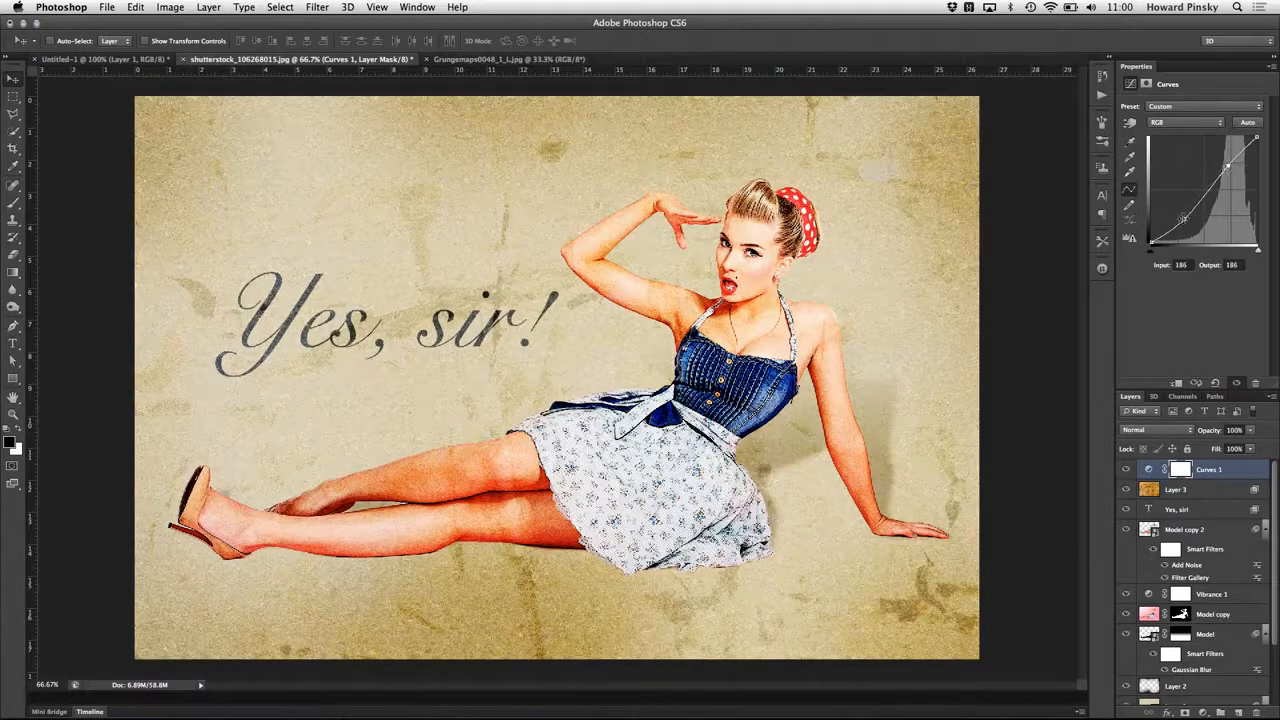
left_click_drag(1183, 218, 1182, 221)
left_click_drag(1228, 165, 1228, 167)
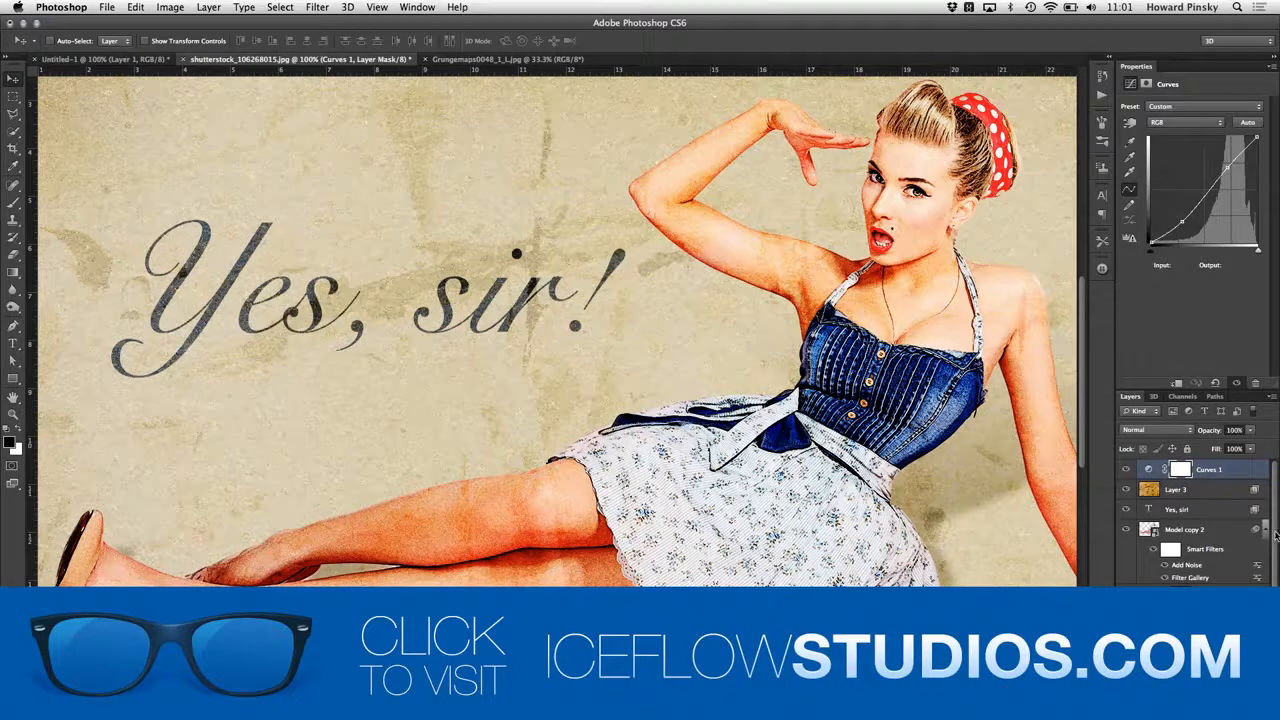
Set the Saturation of the Vibrance 1 adjustment layer to -66.
mouse_move(1276, 536)
left_mouse_down()
mouse_move(1276, 588)
mouse_move(1276, 531)
left_mouse_up()
left_click(1188, 594)
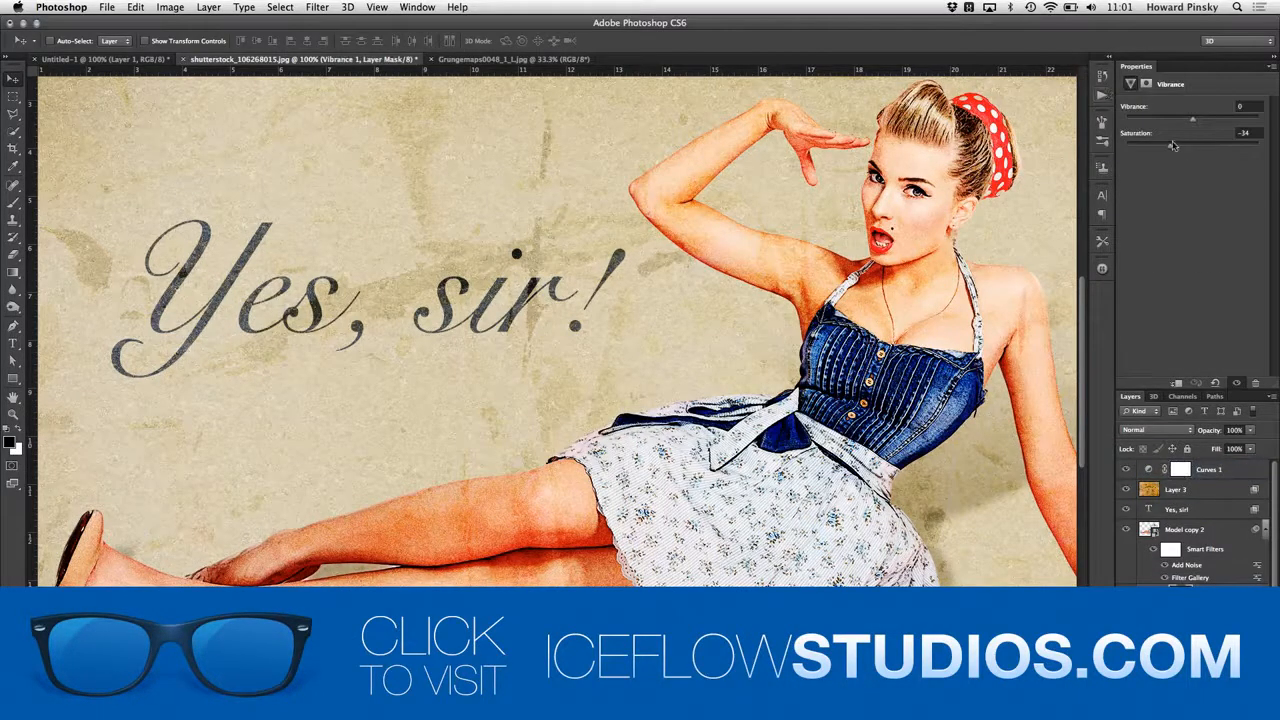
left_click_drag(1172, 148, 1152, 147)
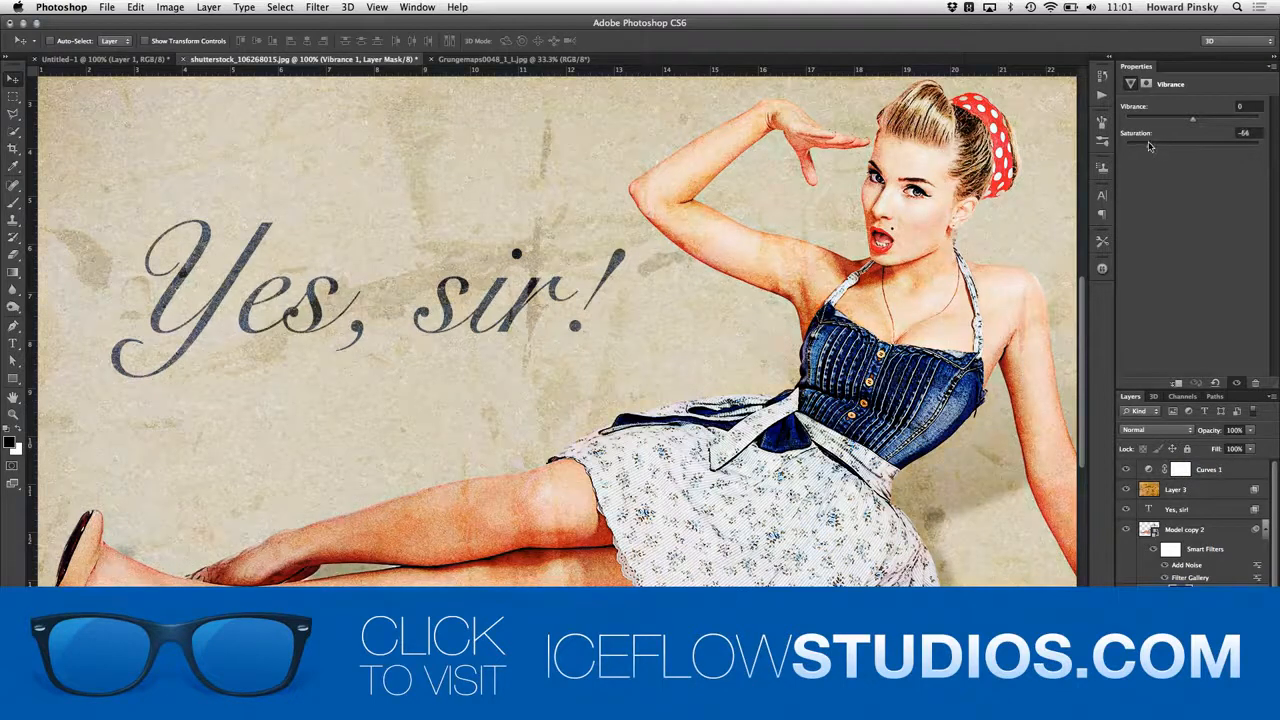